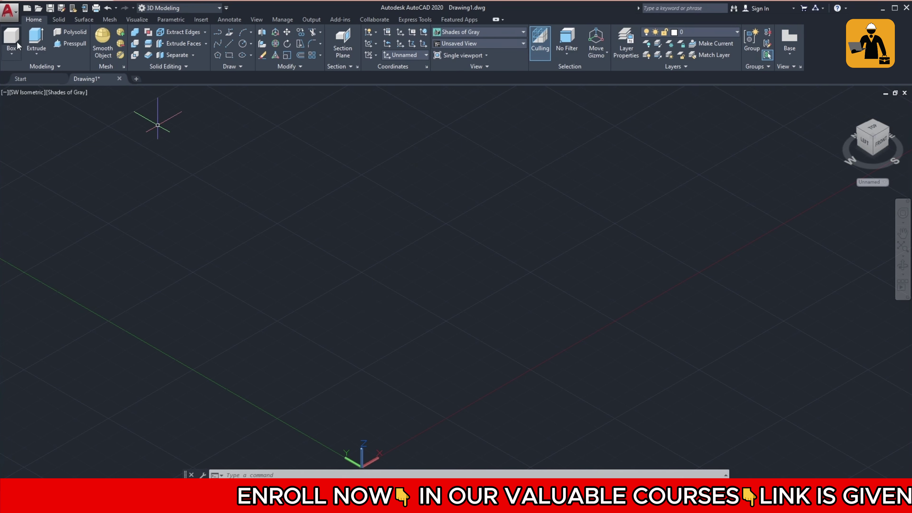
Step: Expand the Extrude drop-down to show Extrude, Loft, Revolve and Sweep
{"action": "left_click", "coordinate": [35, 52]}
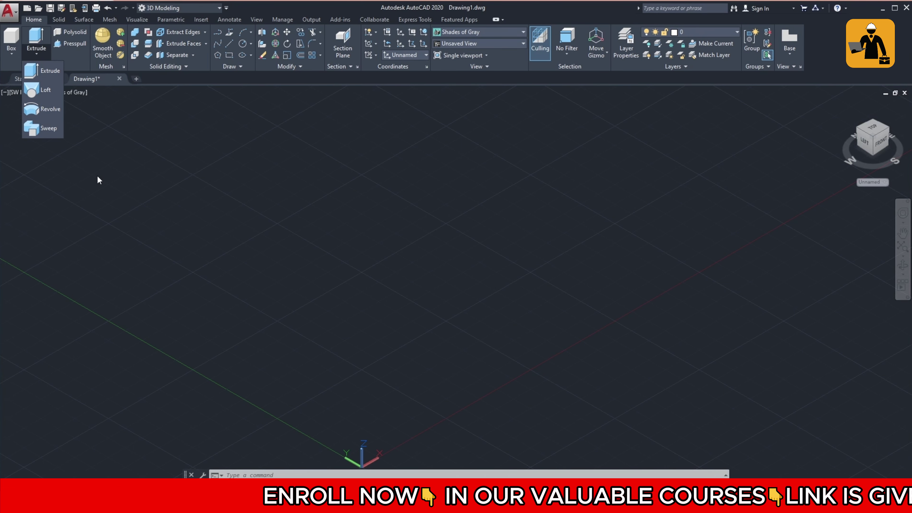
{"action": "left_click", "coordinate": [98, 180]}
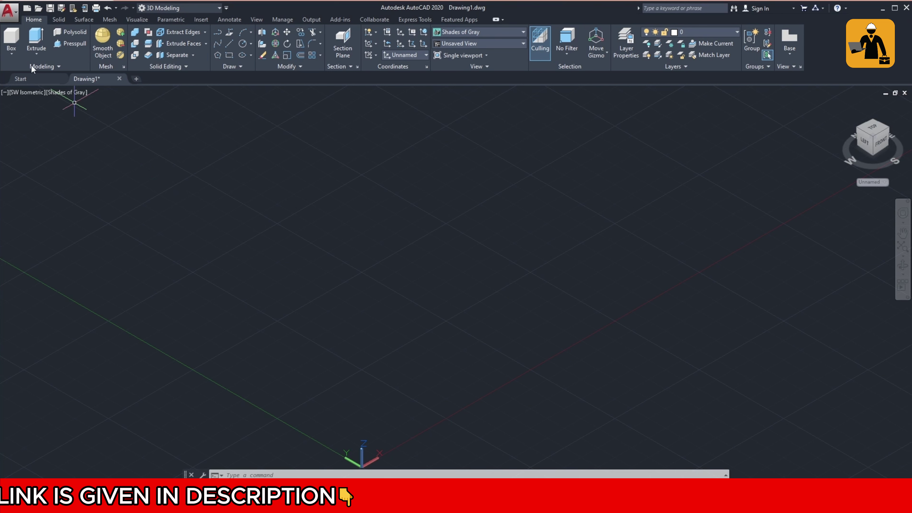
{"action": "left_click", "coordinate": [36, 54]}
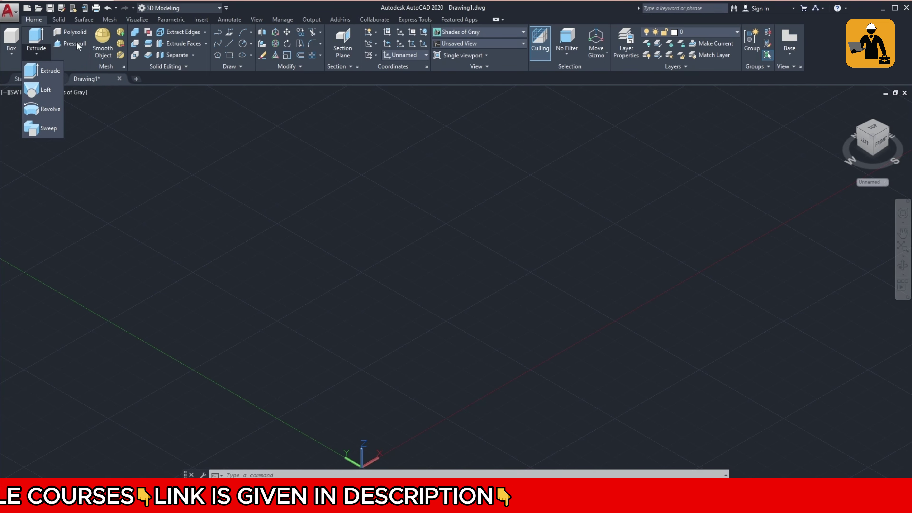
{"action": "left_click", "coordinate": [172, 183]}
Step: Draw a six-corner L-shaped LINE outline closed at its start point, then check its lower-left edge
{"action": "type", "text": "L"}
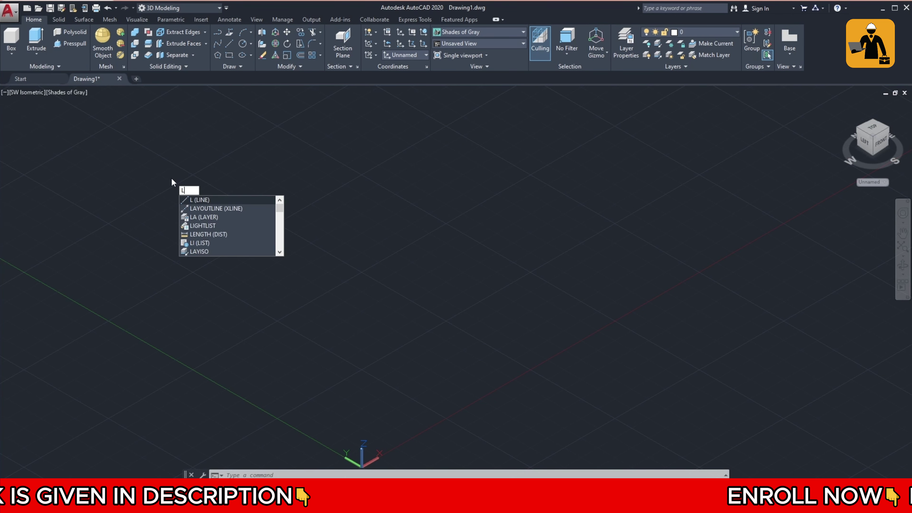
{"action": "key", "text": "Return"}
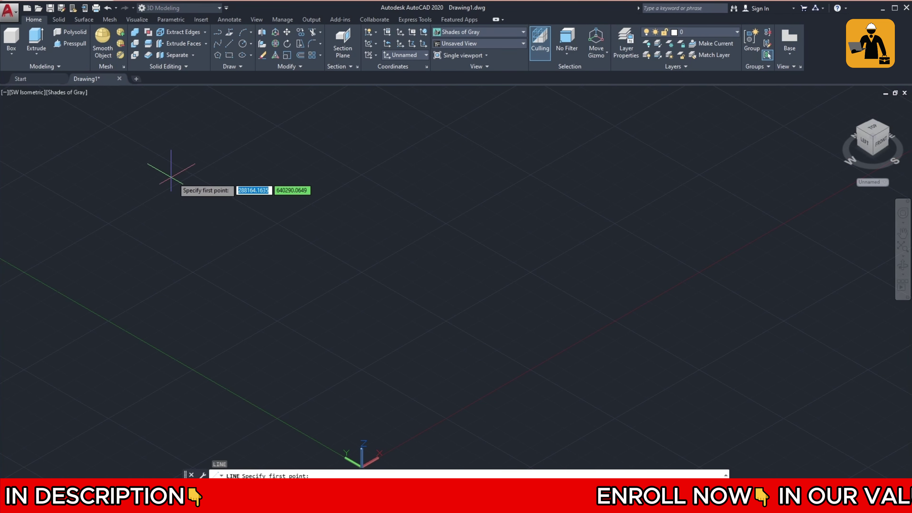
{"action": "left_click", "coordinate": [191, 176]}
{"action": "left_click", "coordinate": [267, 133]}
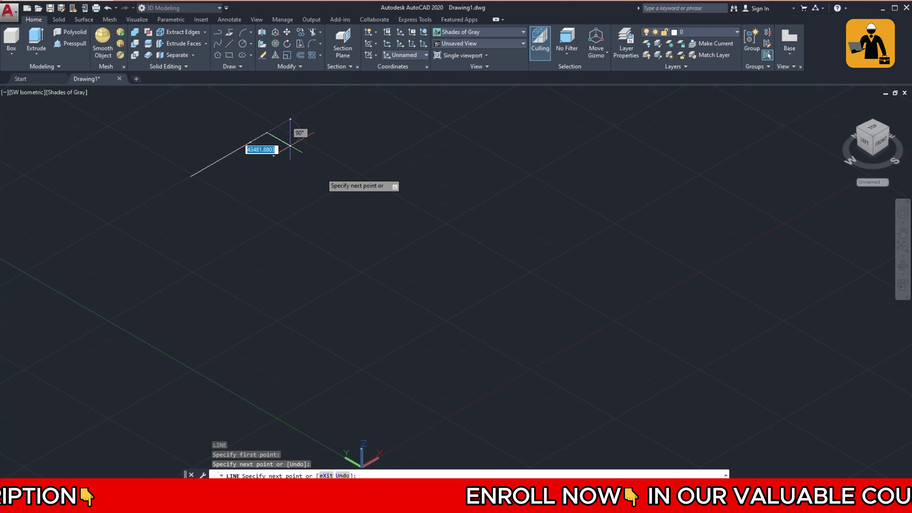
{"action": "left_click", "coordinate": [339, 174]}
{"action": "left_click", "coordinate": [411, 133]}
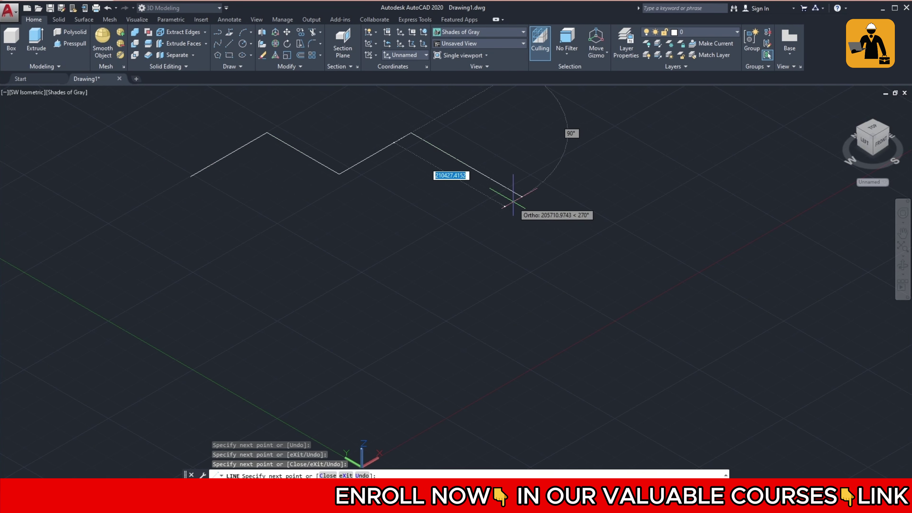
{"action": "left_click", "coordinate": [526, 200]}
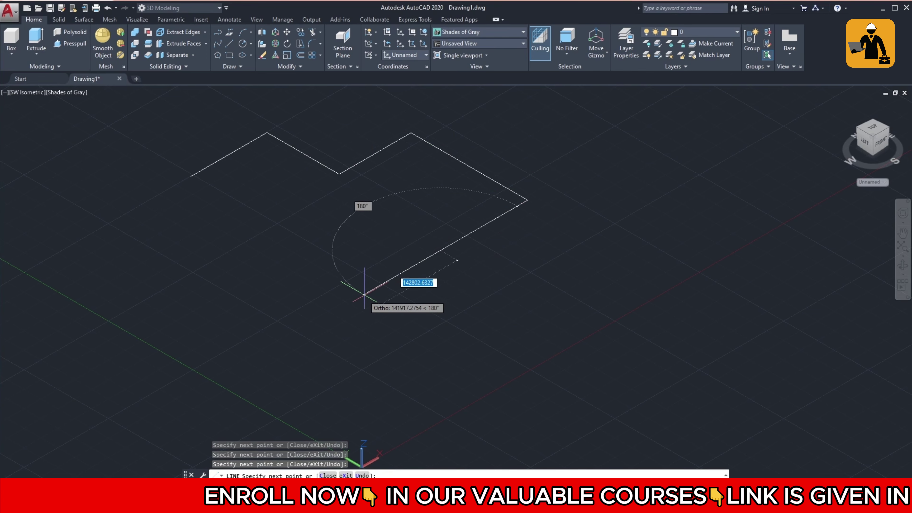
{"action": "left_click", "coordinate": [363, 294]}
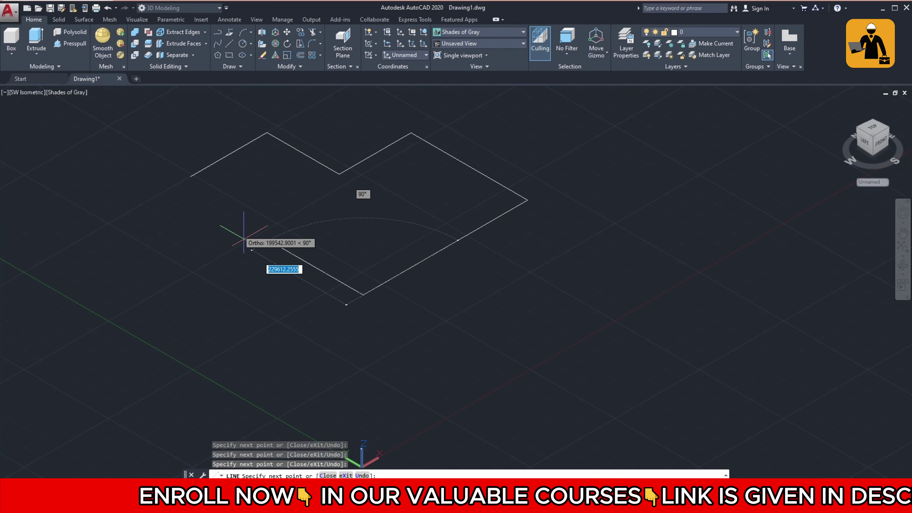
{"action": "left_click", "coordinate": [191, 176]}
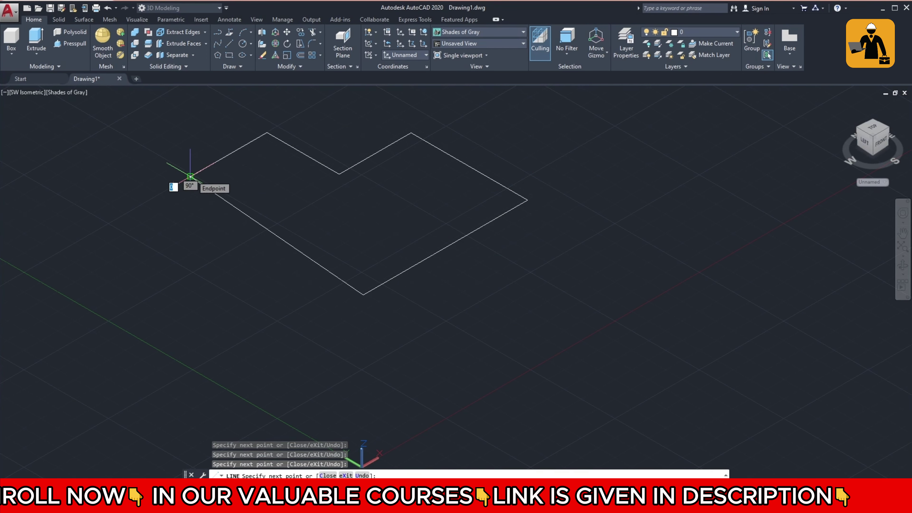
{"action": "key", "text": "Escape"}
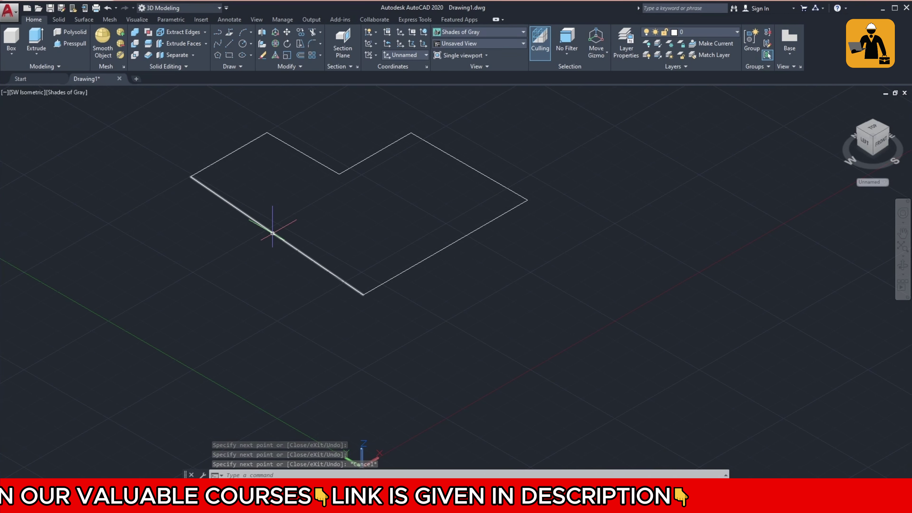
{"action": "left_click", "coordinate": [273, 232]}
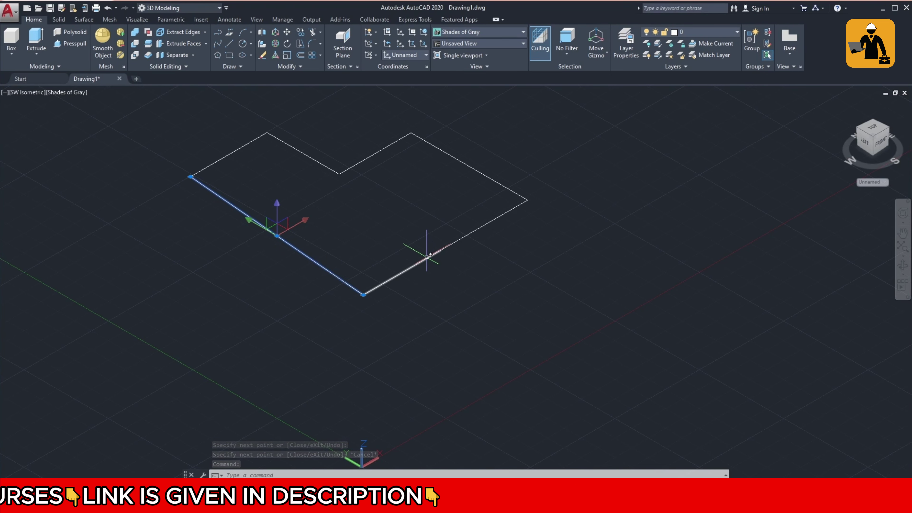
{"action": "mouse_move", "coordinate": [427, 255]}
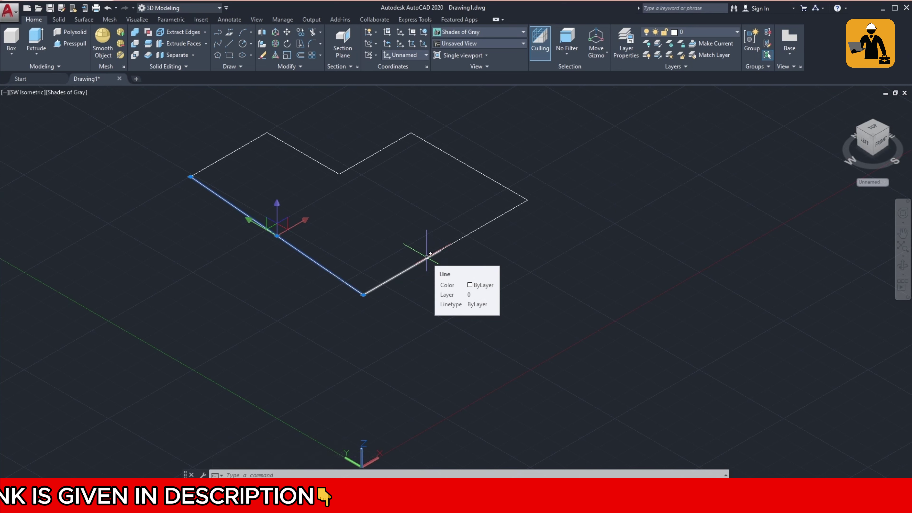
{"action": "key", "text": "Escape"}
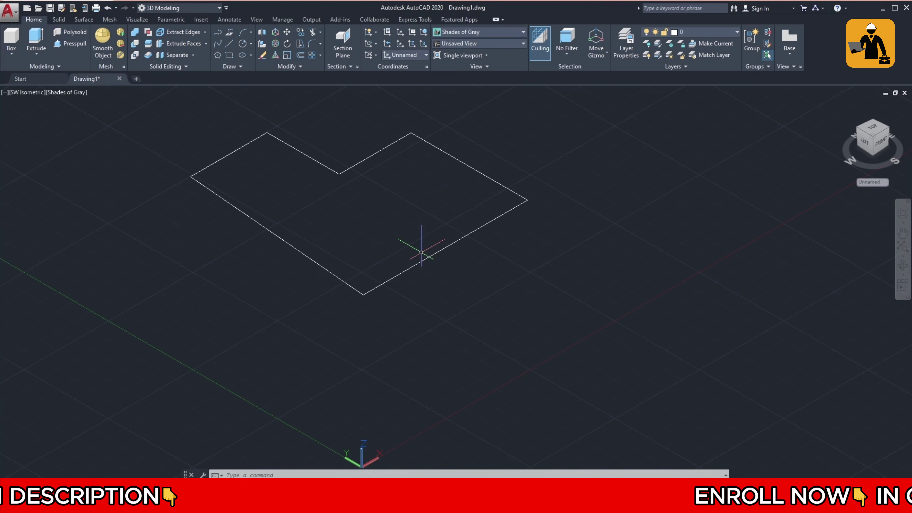
Step: Presspull the area inside the L-shaped outline up to an entered height, then zoom out
{"action": "left_click", "coordinate": [70, 43]}
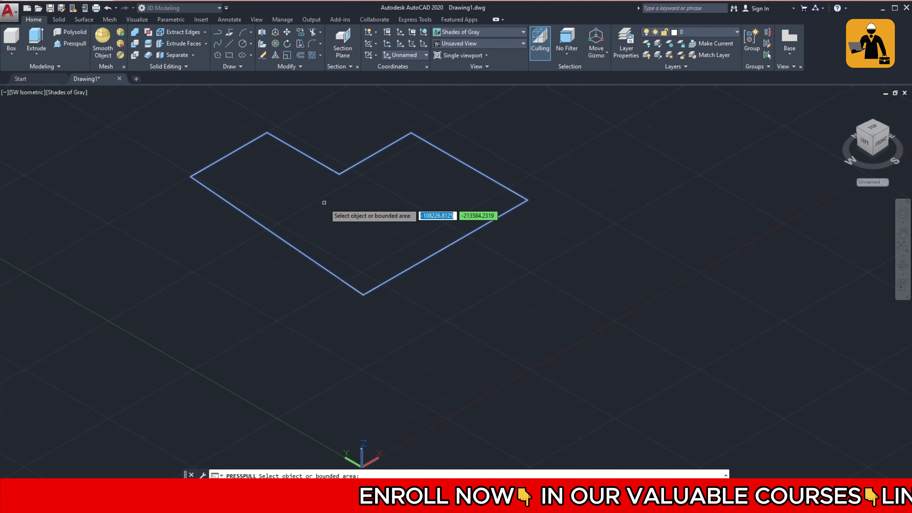
{"action": "left_click", "coordinate": [324, 203]}
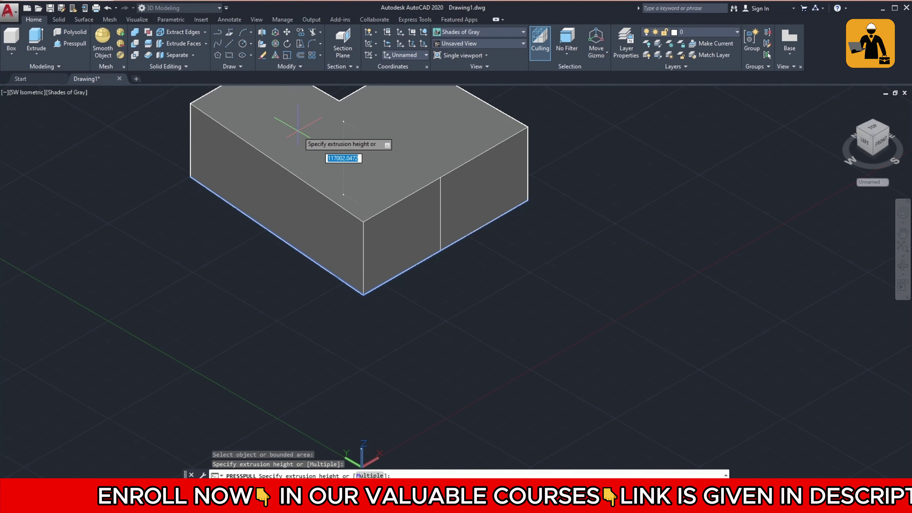
{"action": "key", "text": "BackSpace"}
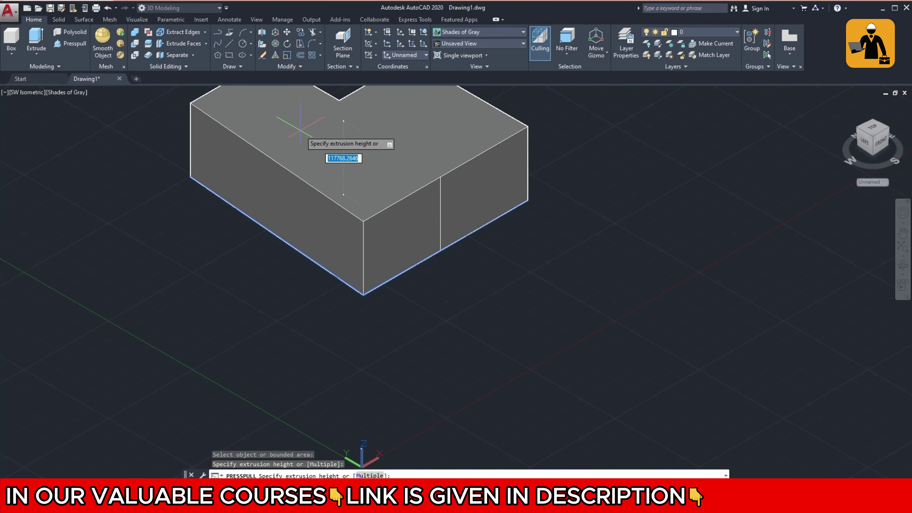
{"action": "left_click", "coordinate": [298, 119]}
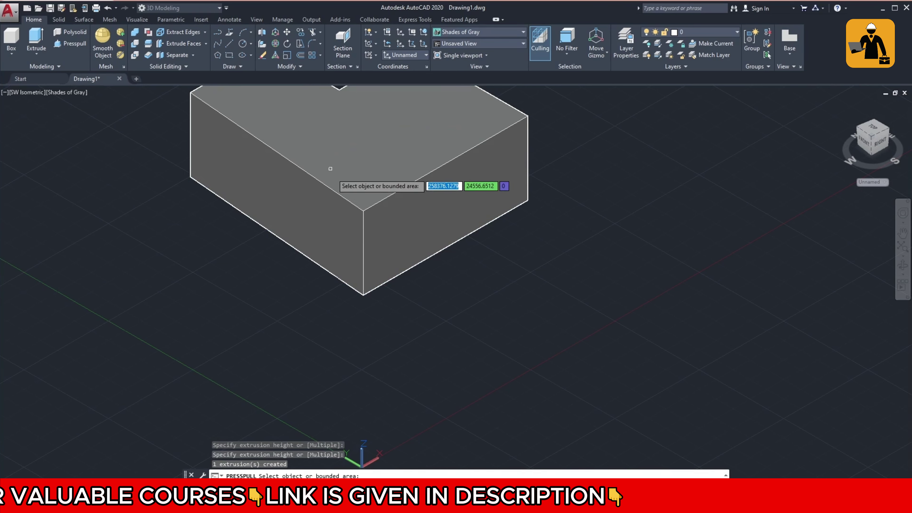
{"action": "scroll", "coordinate": [332, 173], "scroll_direction": "down", "scroll_amount": 2}
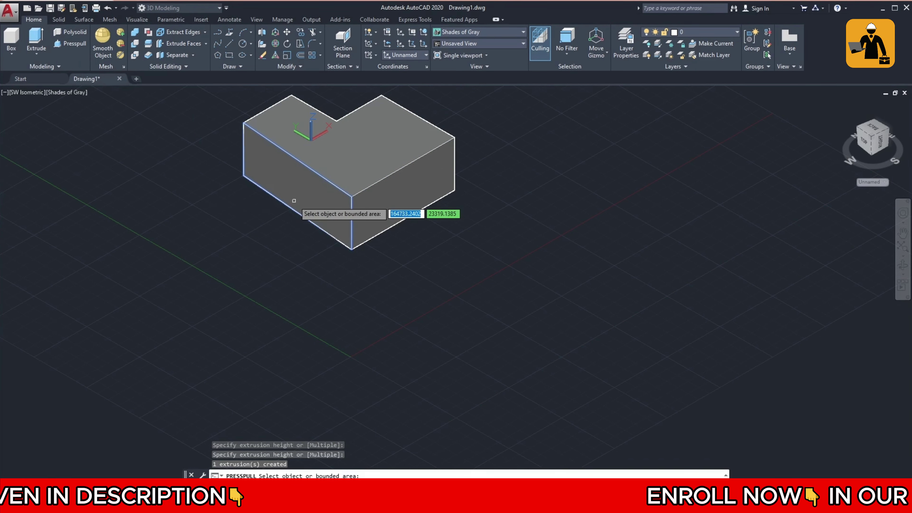
Step: End Presspull and delete the L-shaped solid with a crossing window
{"action": "key", "text": "Return"}
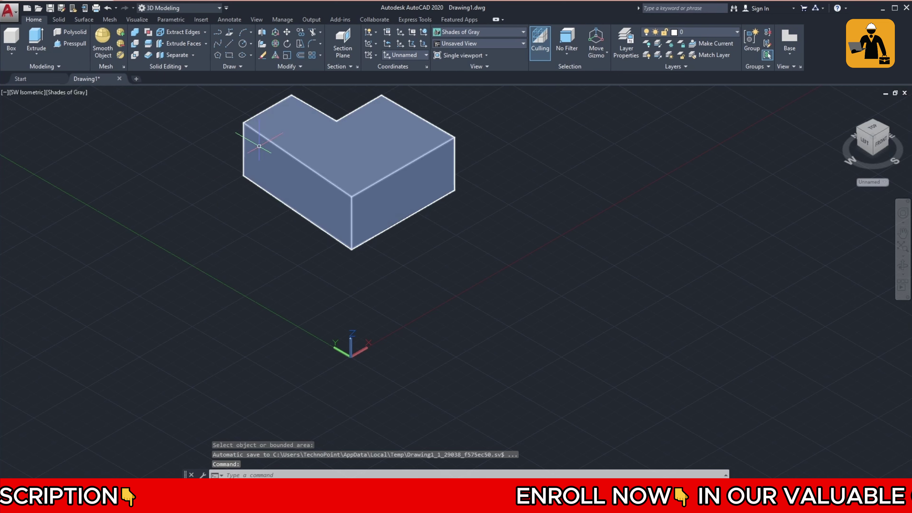
{"action": "left_click", "coordinate": [478, 113]}
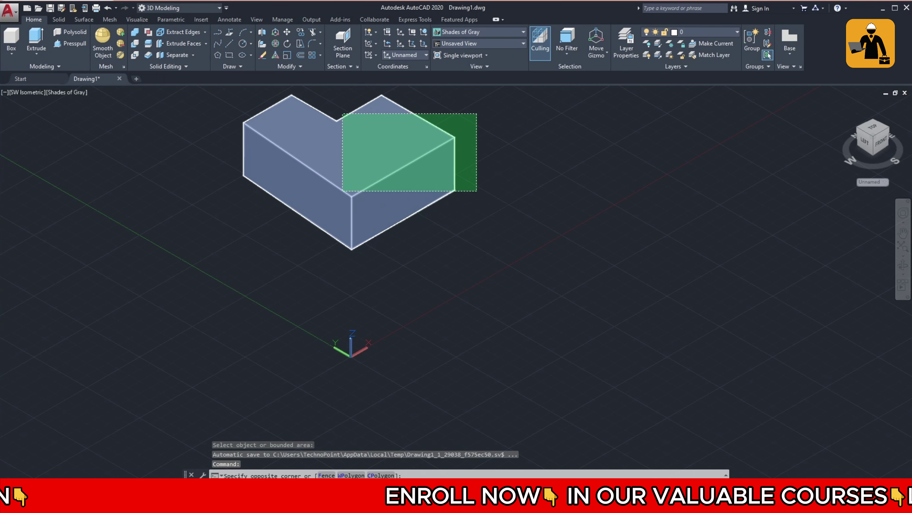
{"action": "left_click", "coordinate": [343, 191]}
{"action": "key", "text": "Delete"}
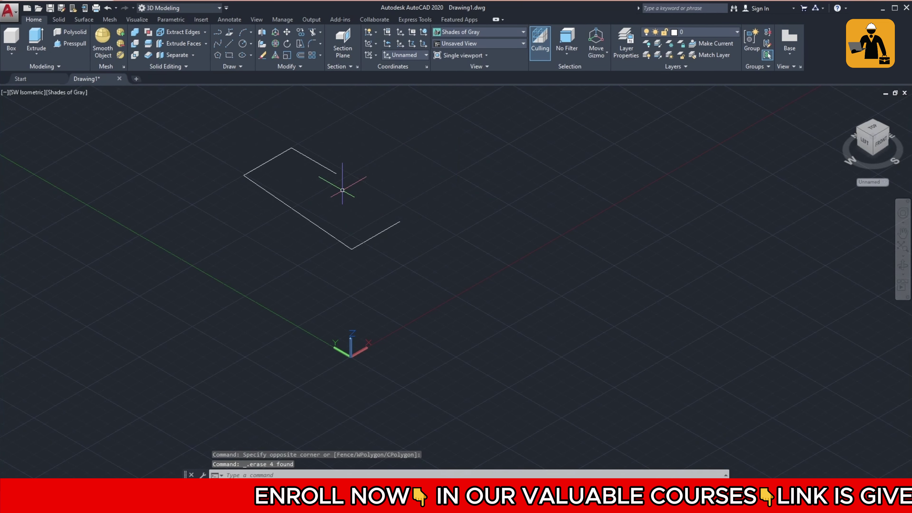
Step: Delete all the remaining base lines of the outline
{"action": "left_click", "coordinate": [366, 113]}
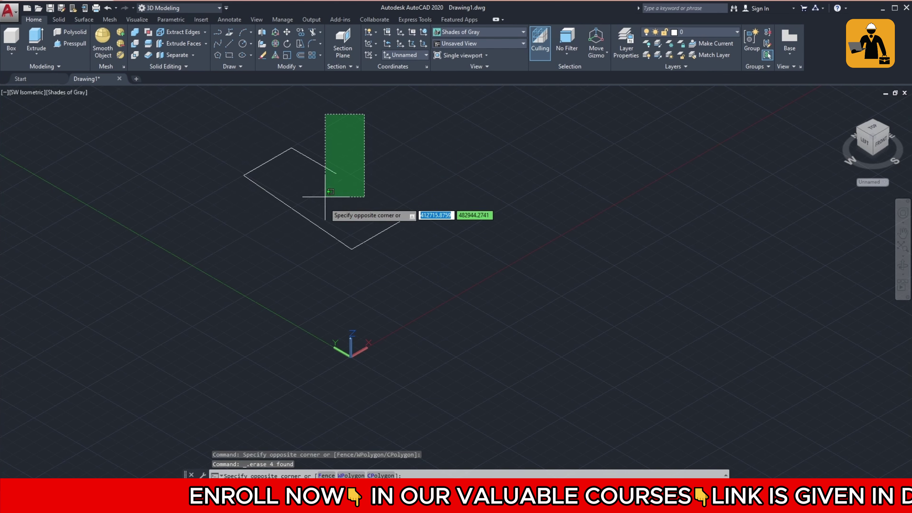
{"action": "left_click", "coordinate": [317, 280]}
{"action": "key", "text": "Delete"}
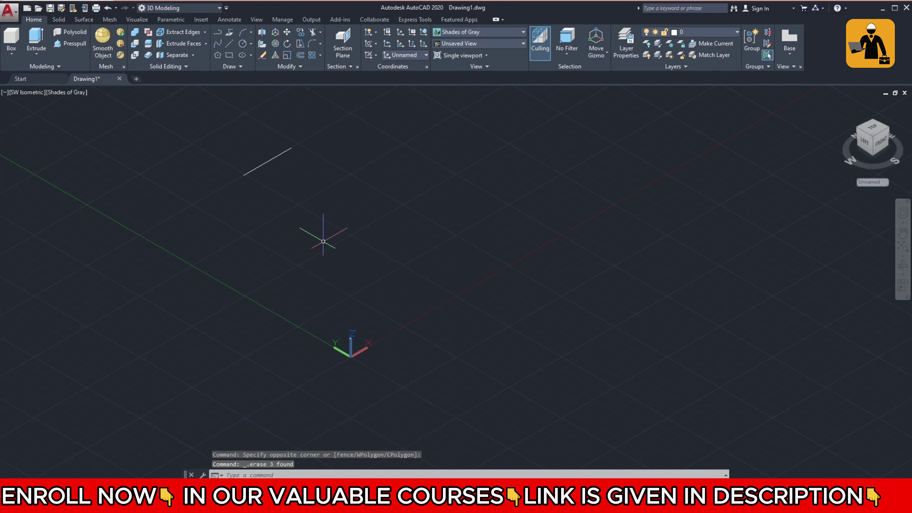
{"action": "left_click", "coordinate": [318, 172]}
{"action": "left_click", "coordinate": [227, 152]}
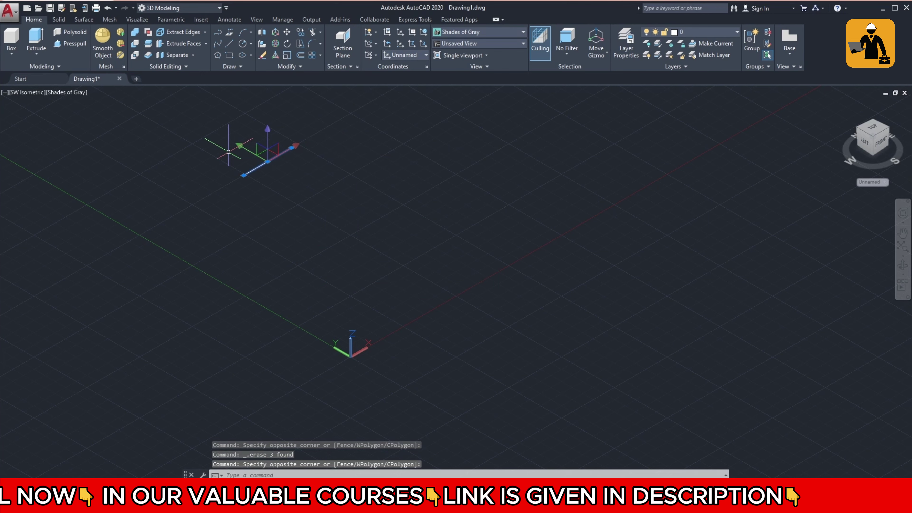
{"action": "key", "text": "Delete"}
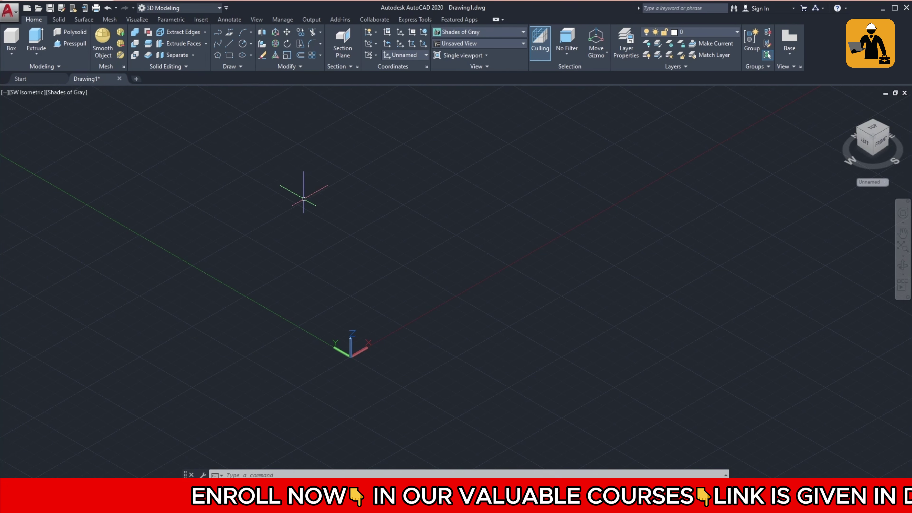
Step: Draw a rectangle with REC from two opposite corner points, then zoom in
{"action": "type", "text": "rec"}
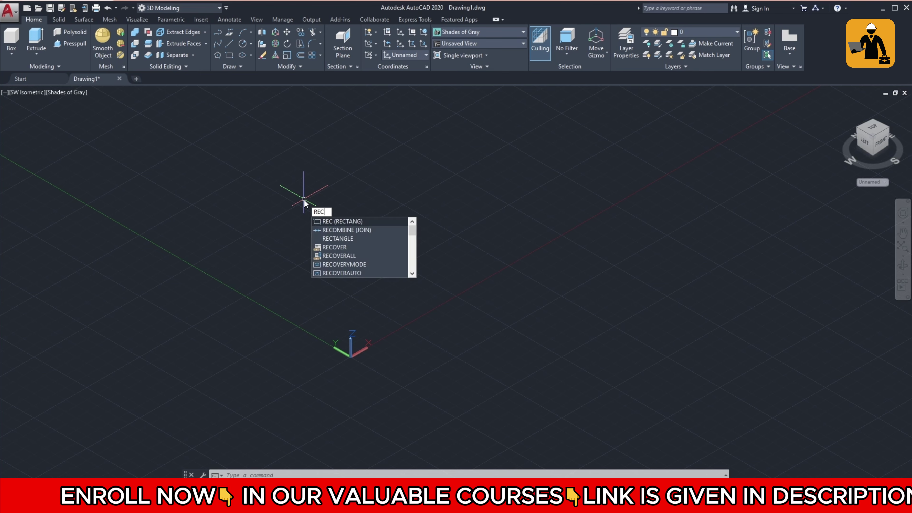
{"action": "key", "text": "Return"}
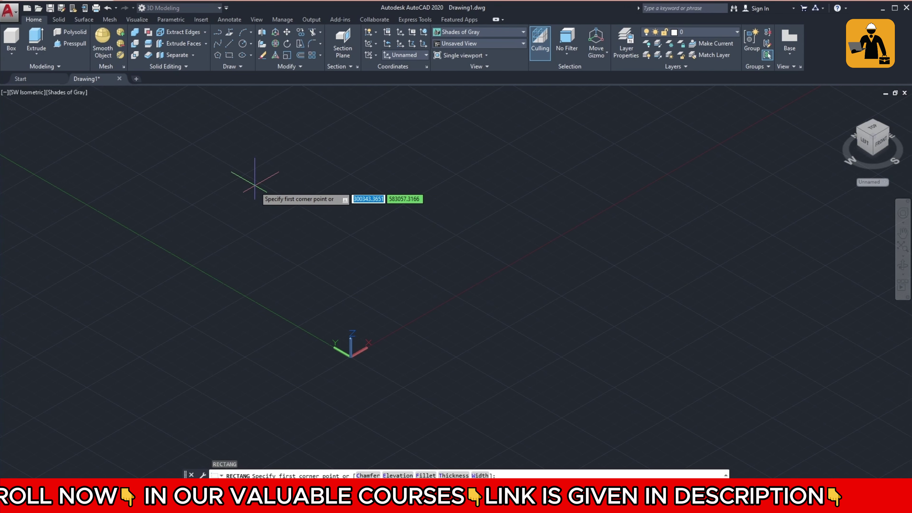
{"action": "left_click", "coordinate": [255, 186]}
{"action": "left_click", "coordinate": [326, 178]}
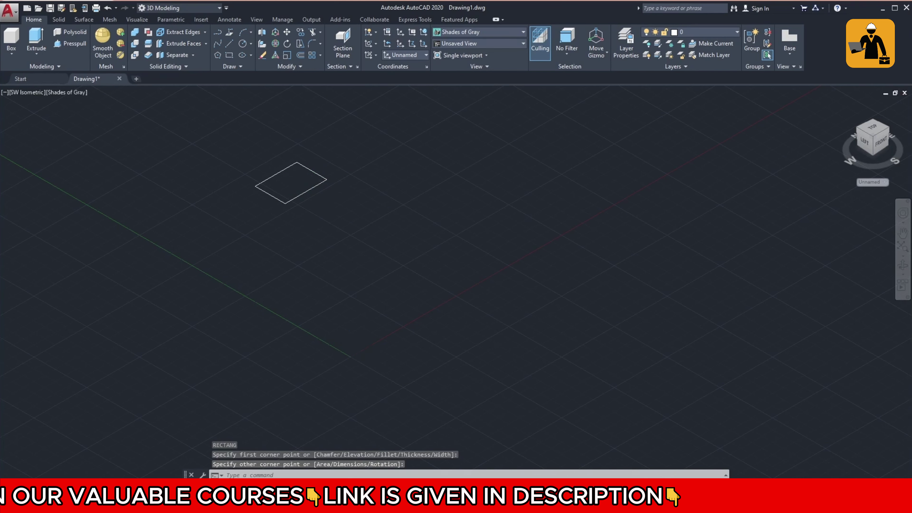
{"action": "scroll", "coordinate": [312, 202], "scroll_direction": "up", "scroll_amount": 2}
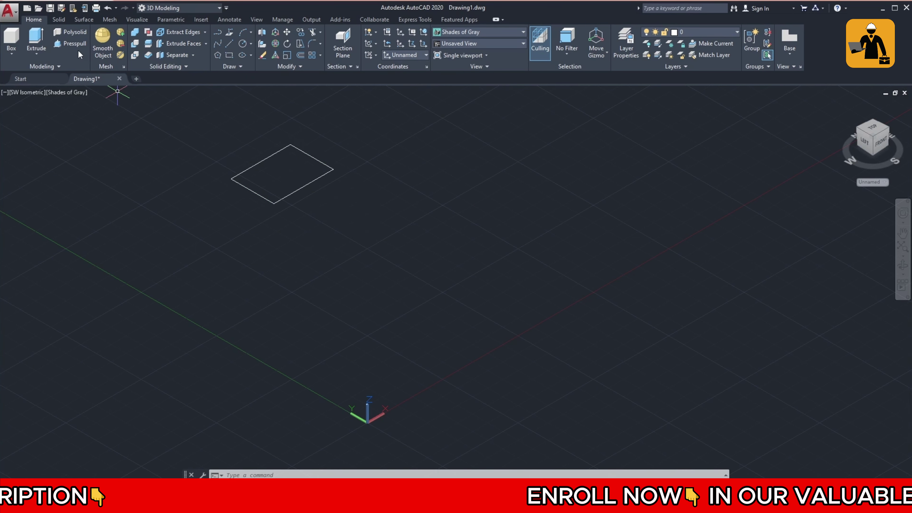
Step: Presspull the rectangle upward into a box, setting its height with a click
{"action": "left_click", "coordinate": [77, 43]}
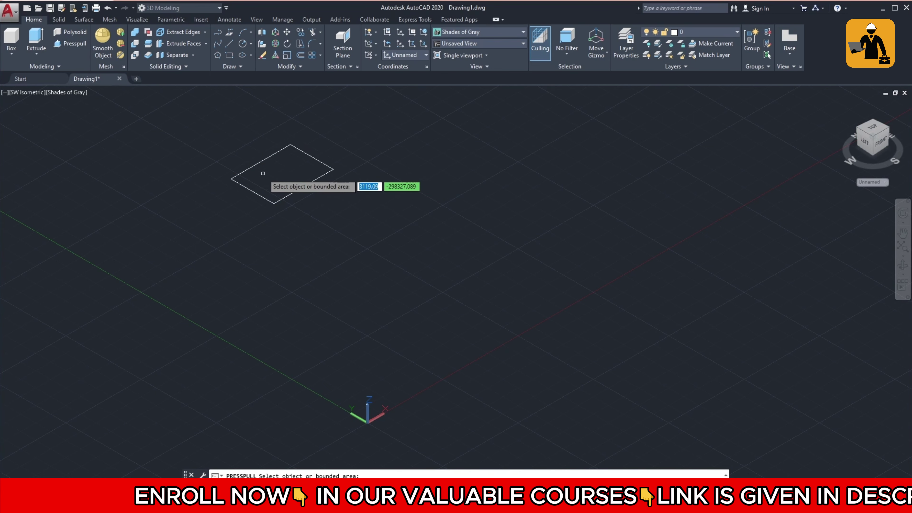
{"action": "left_click", "coordinate": [280, 174]}
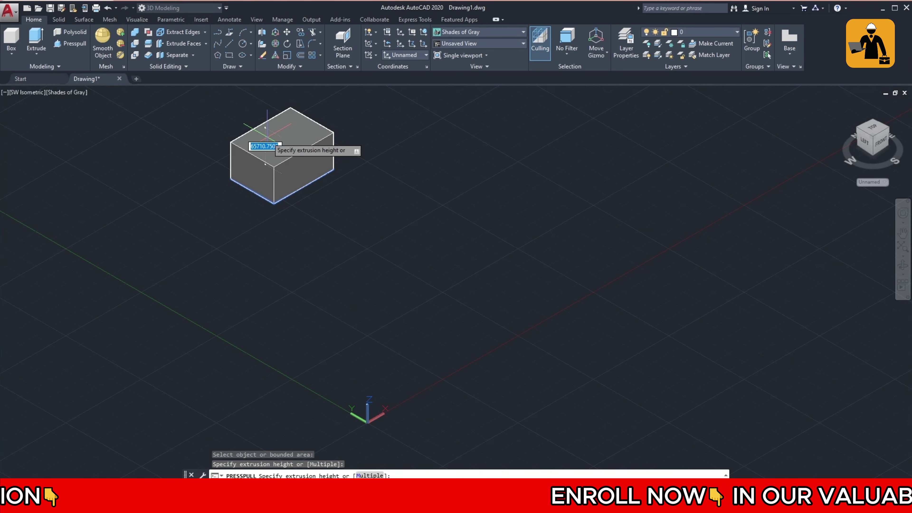
{"action": "left_click", "coordinate": [266, 137]}
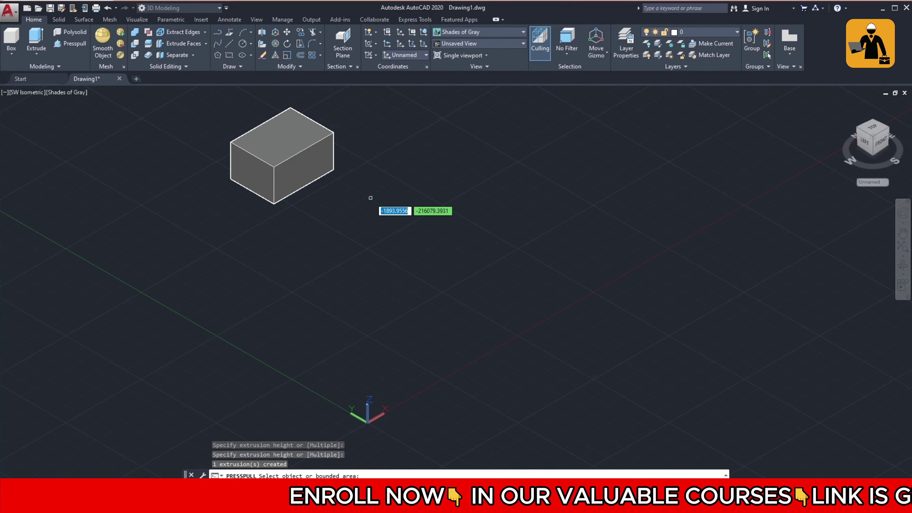
{"action": "key", "text": "Escape"}
Step: Draw a second rectangle beside the box with REC
{"action": "type", "text": "r"}
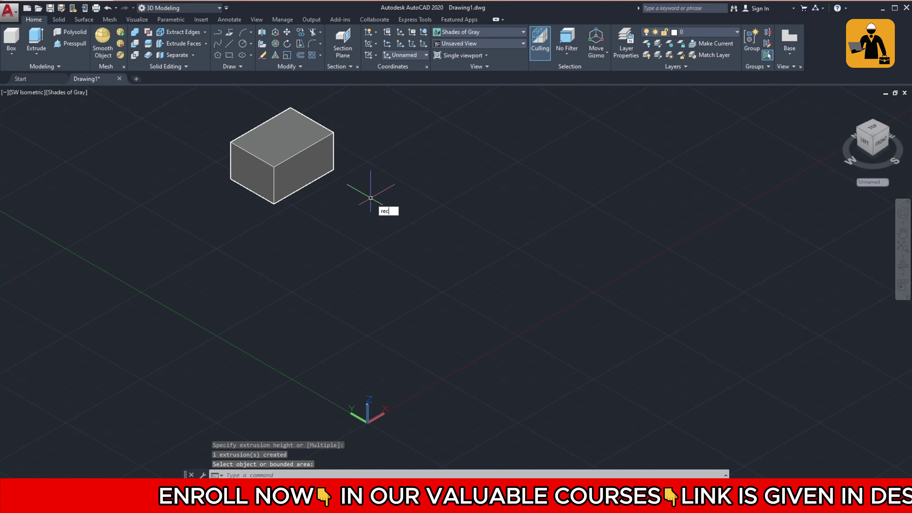
{"action": "type", "text": "ec"}
{"action": "key", "text": "Return"}
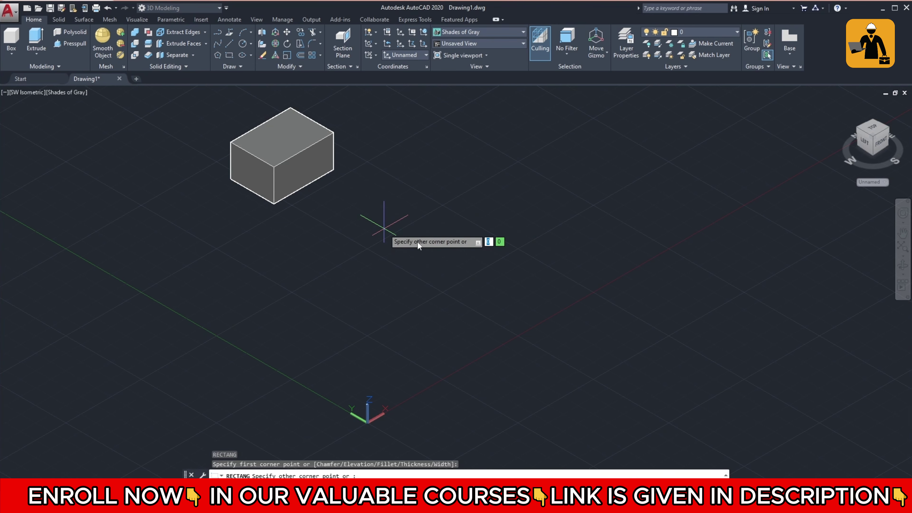
{"action": "left_click", "coordinate": [384, 228]}
{"action": "left_click", "coordinate": [461, 229]}
{"action": "type", "text": "c"}
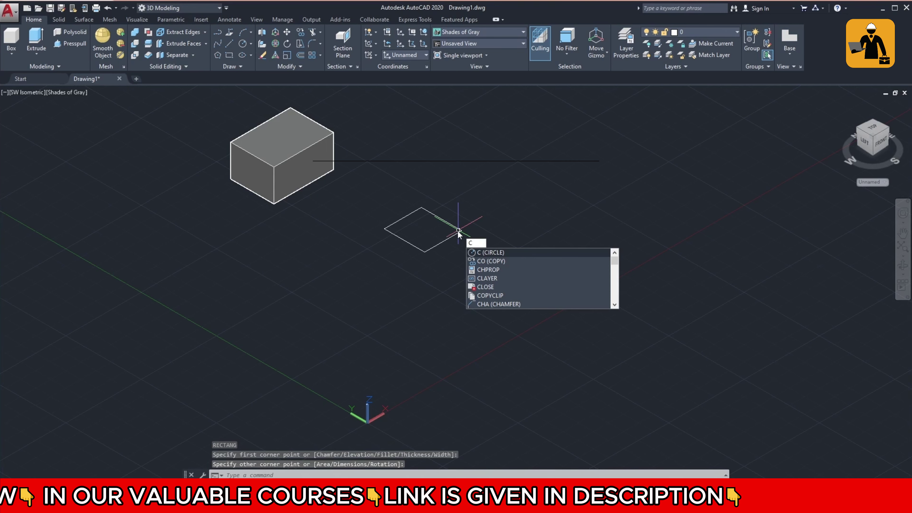
{"action": "key", "text": "Escape"}
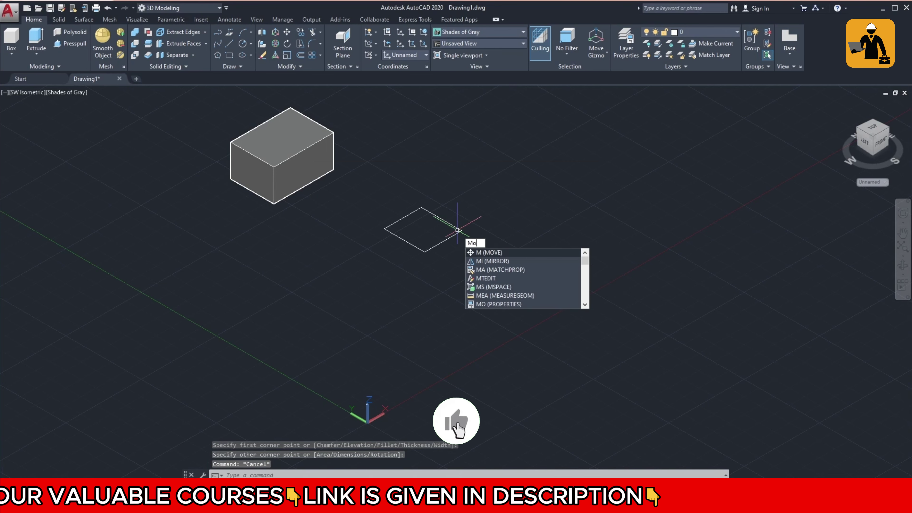
{"action": "key", "text": "Return"}
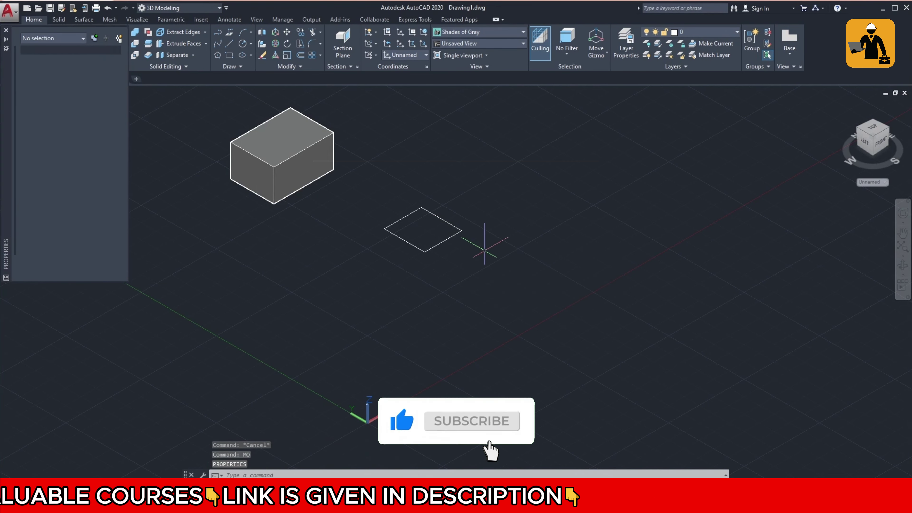
{"action": "left_click", "coordinate": [6, 31]}
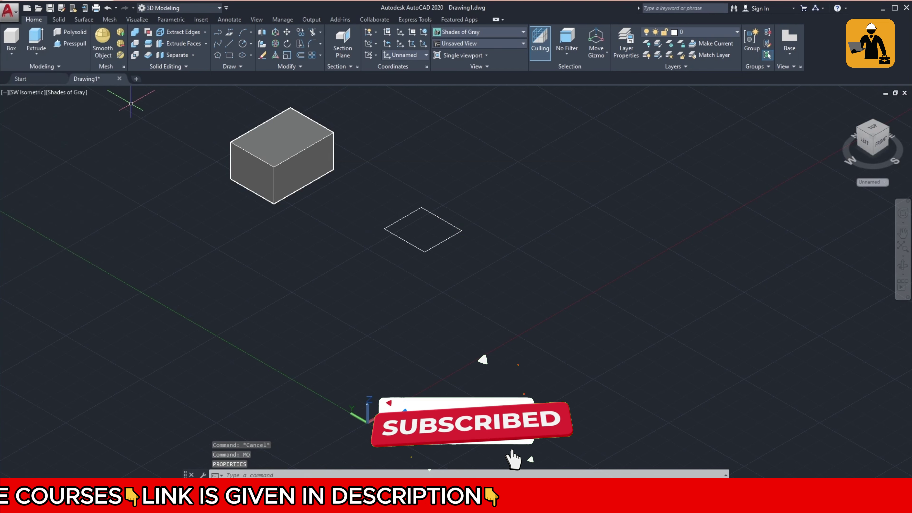
Step: Move the new rectangle from its centre upward along the Z axis
{"action": "type", "text": "m"}
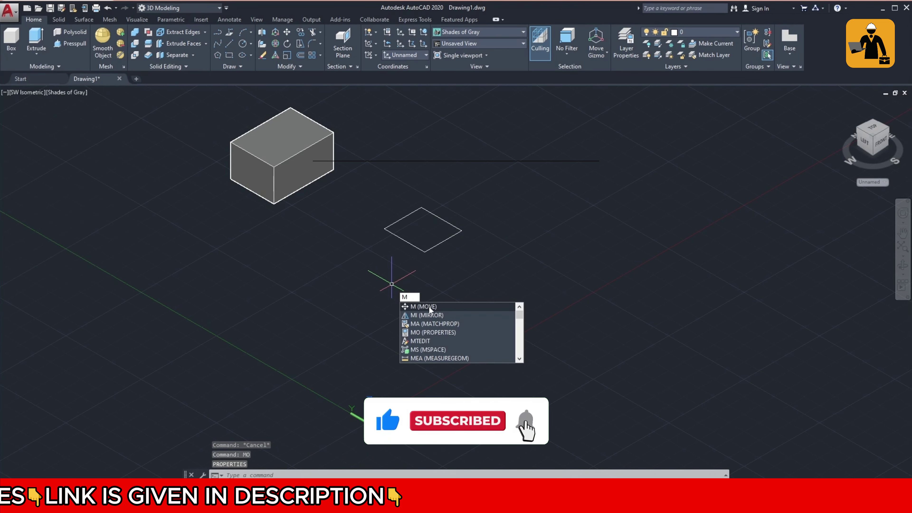
{"action": "key", "text": "Escape"}
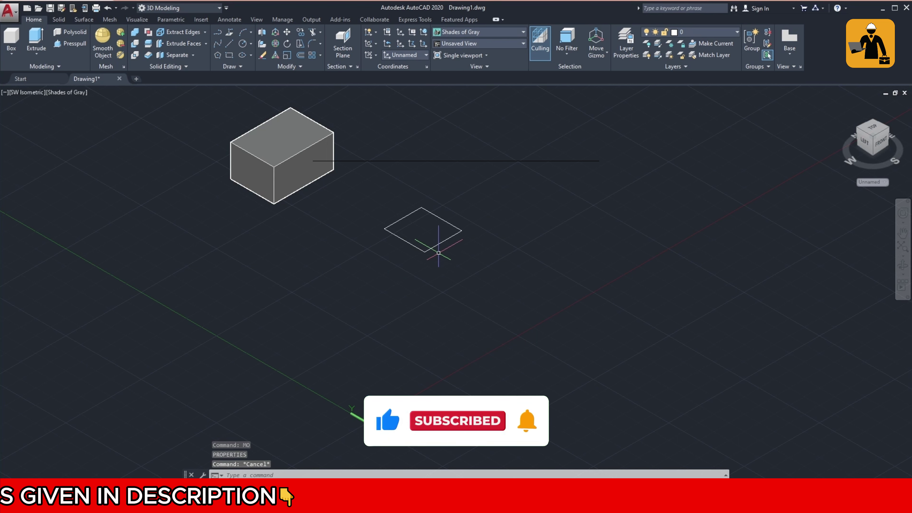
{"action": "left_click", "coordinate": [437, 244]}
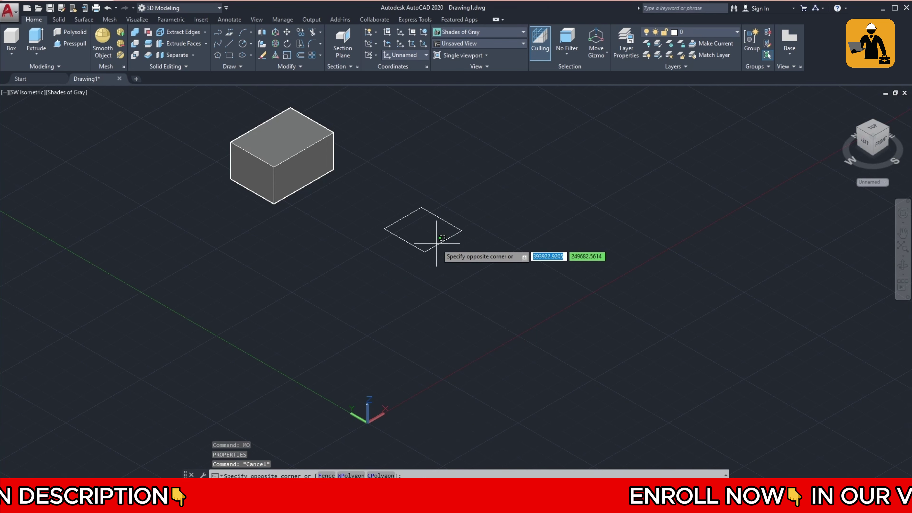
{"action": "left_click", "coordinate": [427, 295]}
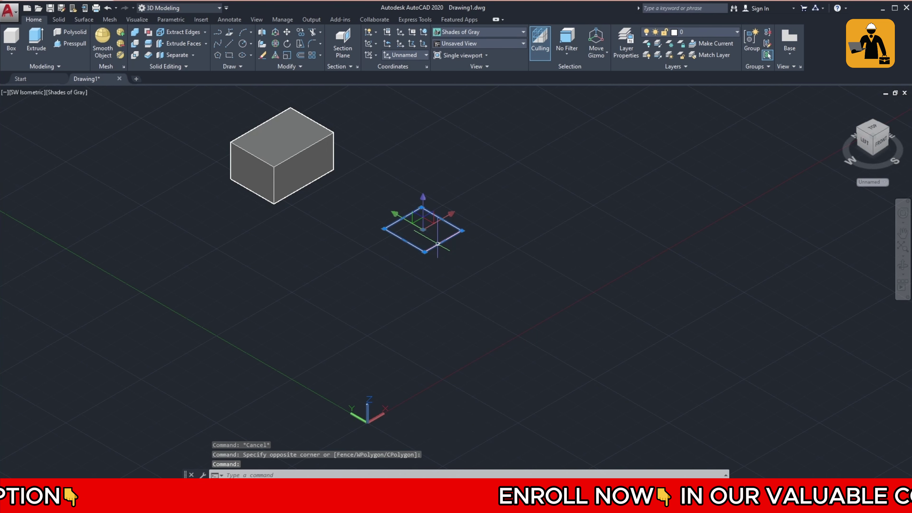
{"action": "type", "text": "M"}
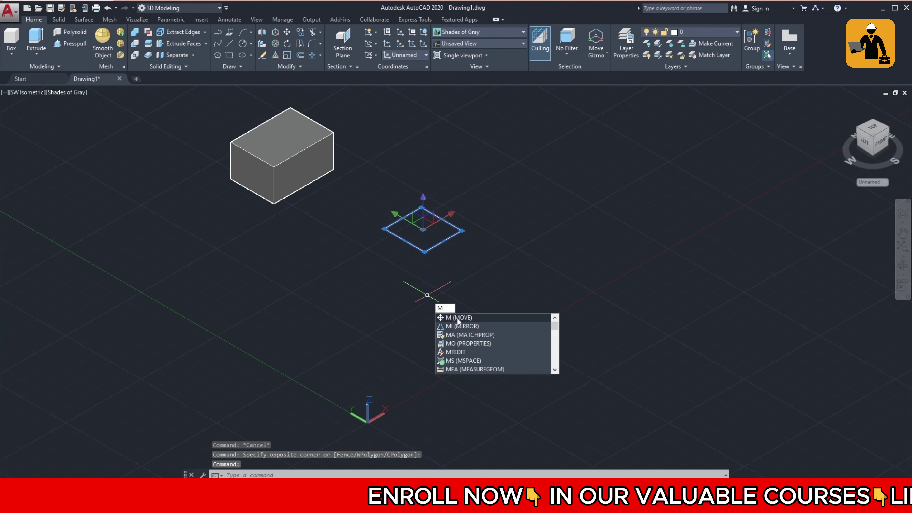
{"action": "key", "text": "Return"}
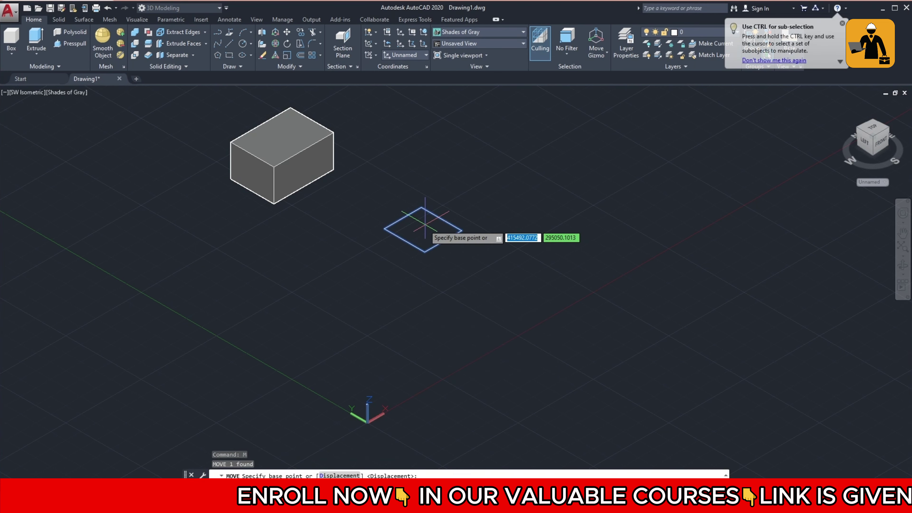
{"action": "left_click", "coordinate": [423, 229]}
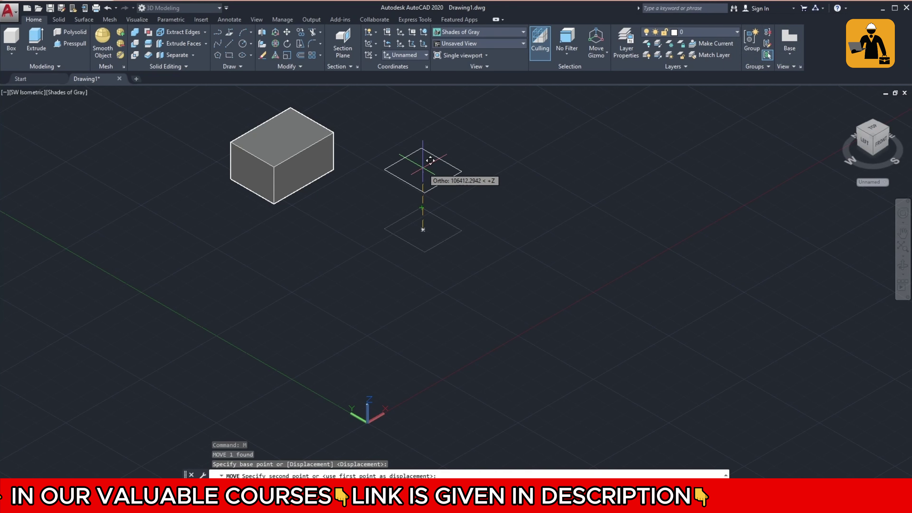
{"action": "left_click", "coordinate": [430, 160]}
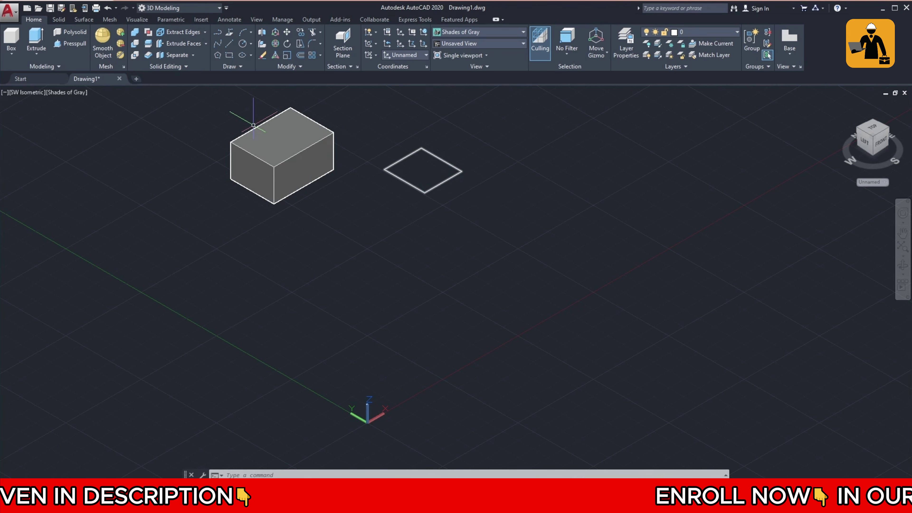
Step: Cancel Presspull and start the Extrude command instead
{"action": "left_click", "coordinate": [76, 43]}
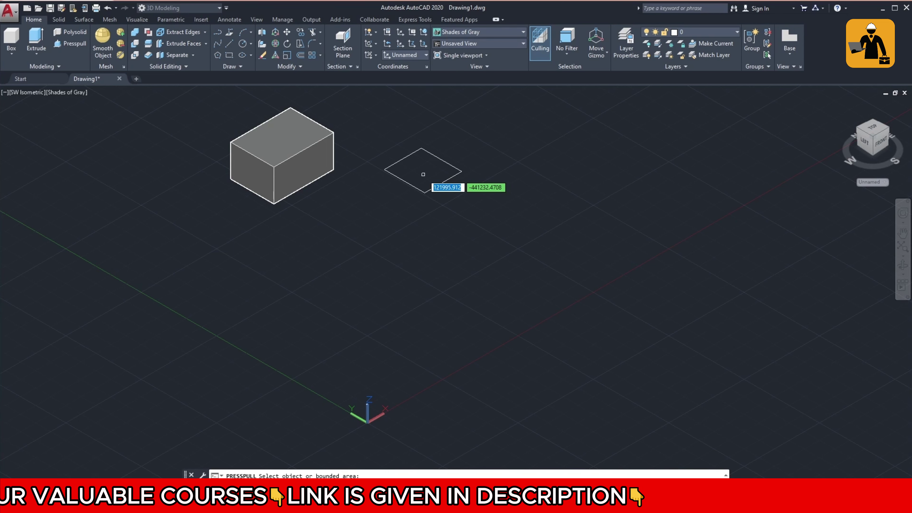
{"action": "key", "text": "Return"}
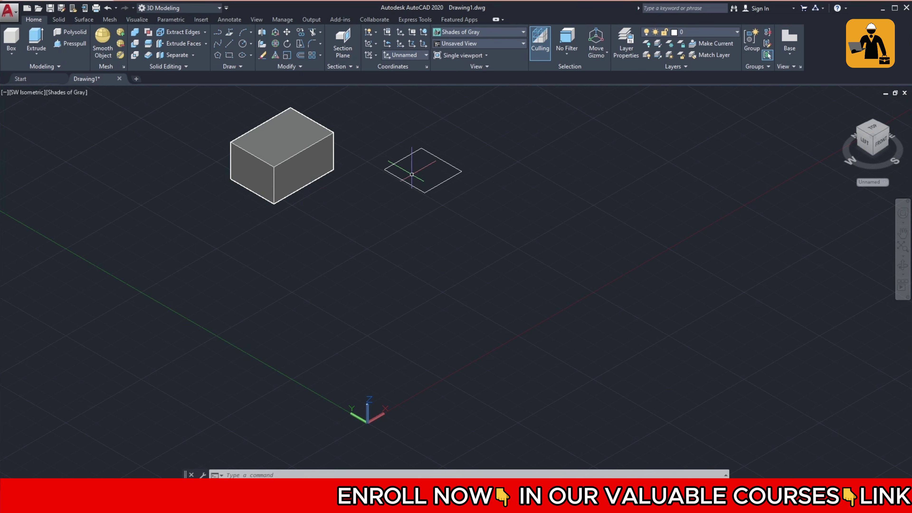
{"action": "left_click", "coordinate": [35, 38]}
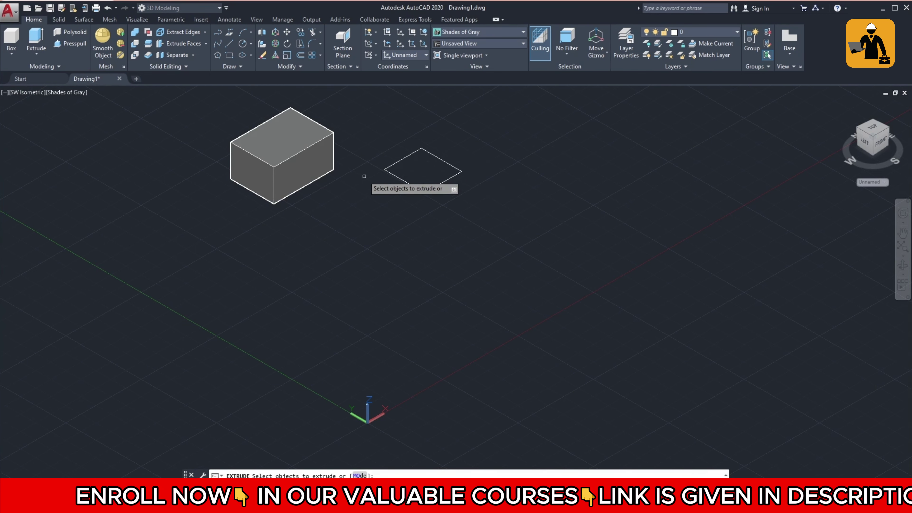
Step: Extrude the raised rectangle to a cube-shaped solid beside the first box
{"action": "key", "text": "Escape"}
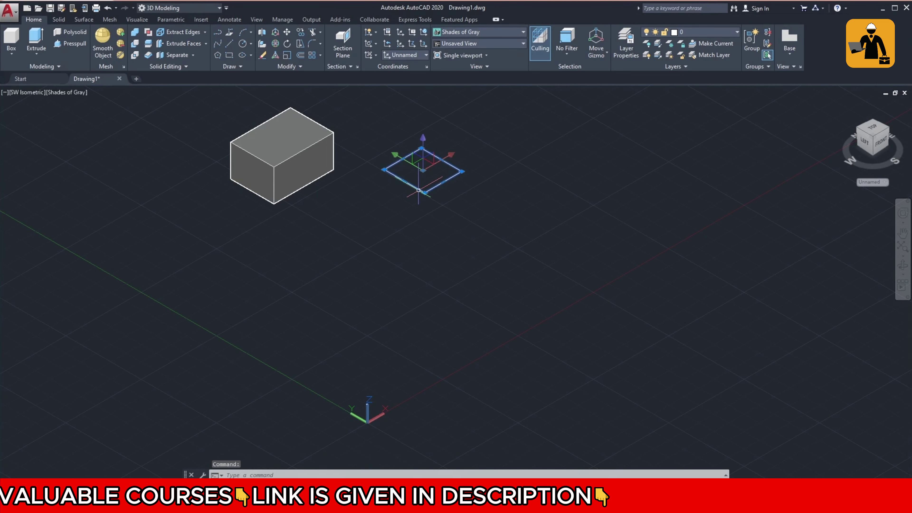
{"action": "left_click", "coordinate": [36, 37]}
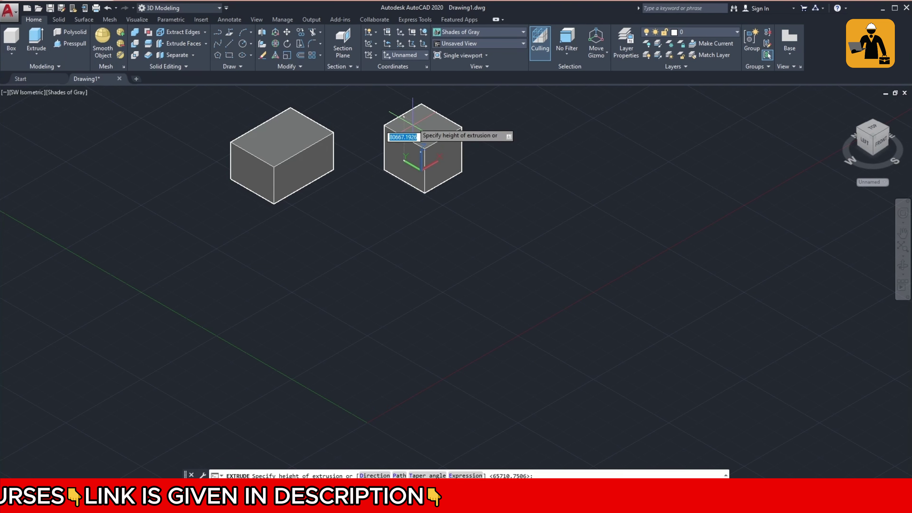
{"action": "left_click", "coordinate": [412, 122]}
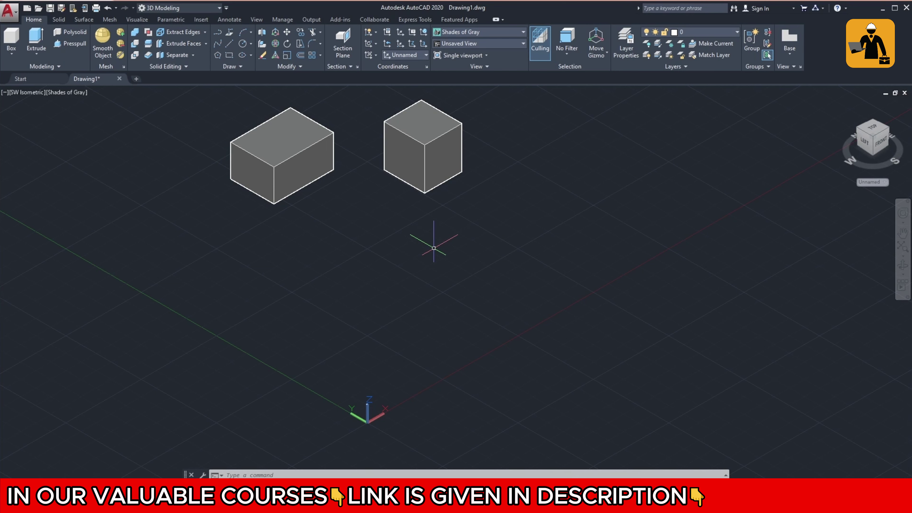
Step: Delete both boxes with a crossing window
{"action": "left_click", "coordinate": [513, 129]}
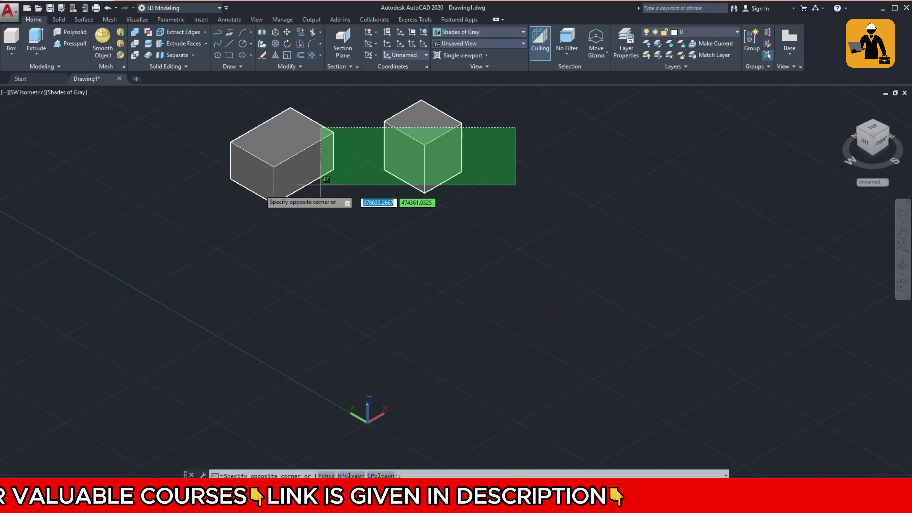
{"action": "left_click", "coordinate": [232, 203]}
{"action": "key", "text": "Delete"}
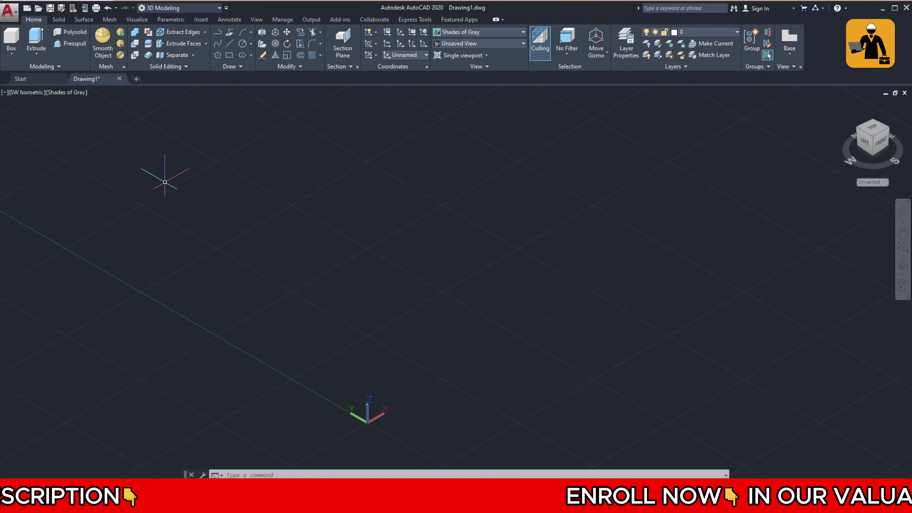
Step: Start LINE and place the first five corners of a new notched floor outline
{"action": "type", "text": "l"}
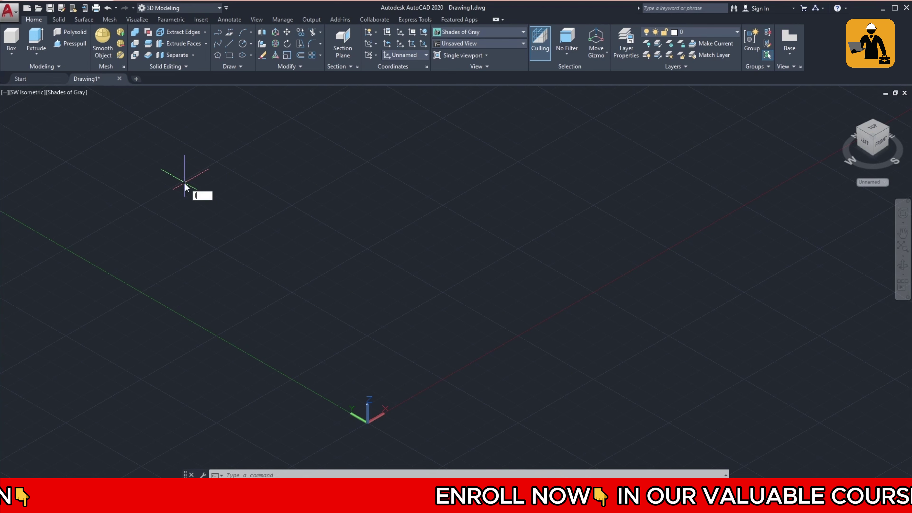
{"action": "key", "text": "Escape"}
{"action": "type", "text": "l"}
{"action": "key", "text": "Return"}
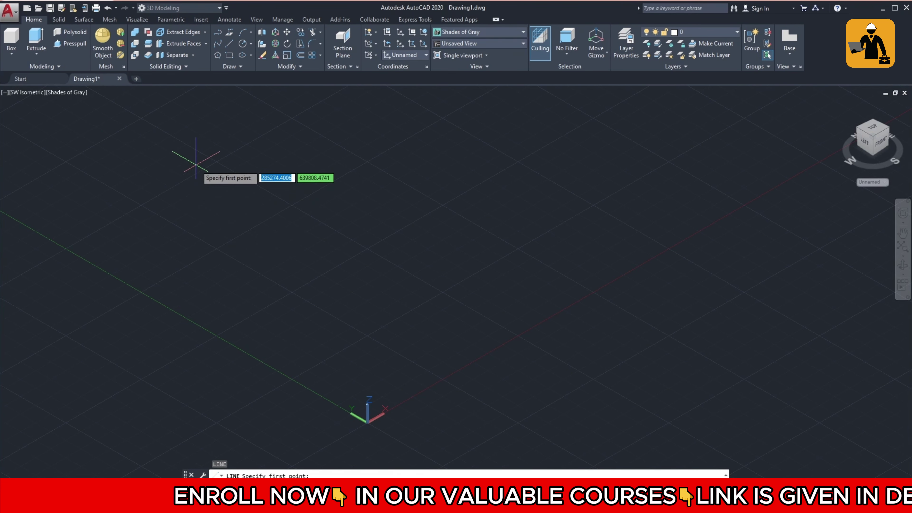
{"action": "left_click", "coordinate": [198, 172]}
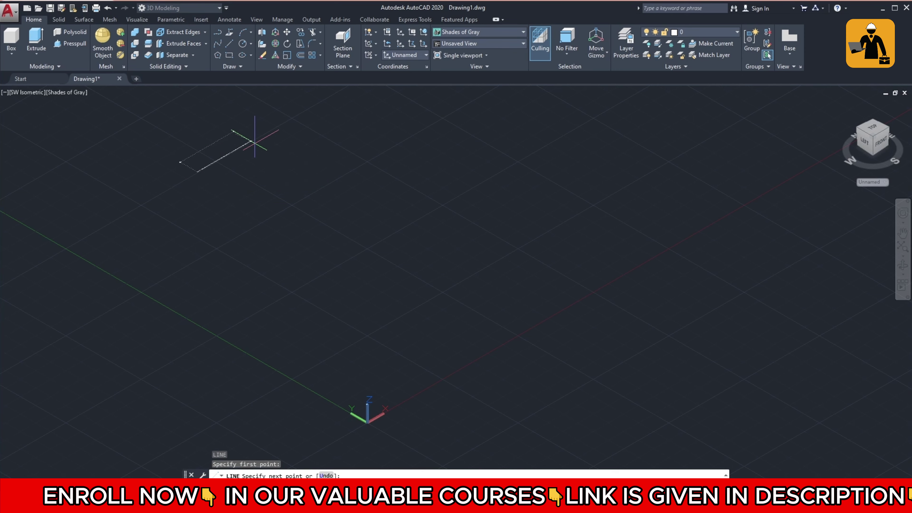
{"action": "left_click", "coordinate": [251, 141]}
{"action": "left_click", "coordinate": [282, 158]}
{"action": "left_click", "coordinate": [368, 141]}
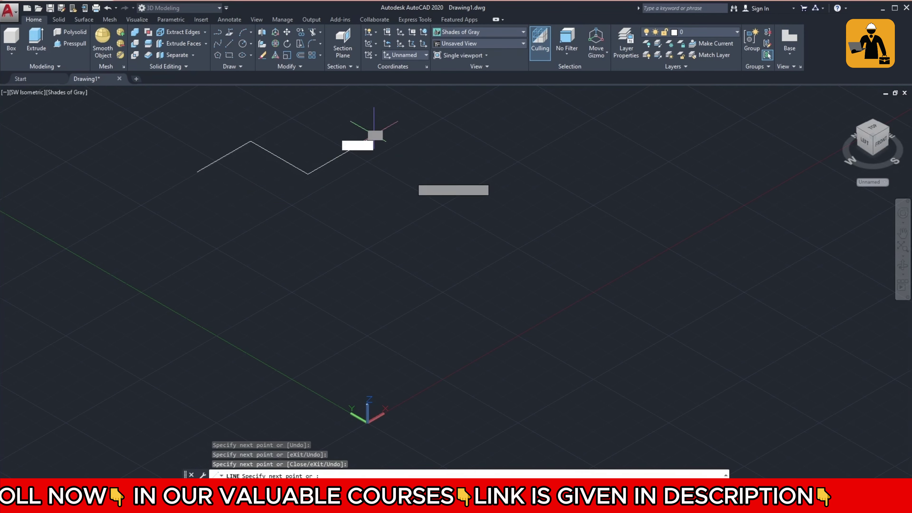
{"action": "left_click", "coordinate": [465, 187]}
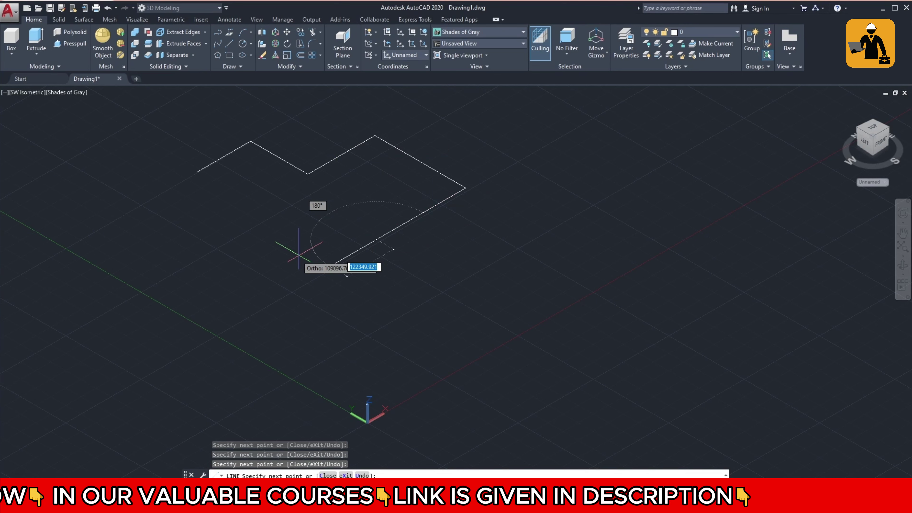
Step: Add the last corner, turn Ortho off with F8 and close the outline at its start
{"action": "left_click", "coordinate": [240, 204]}
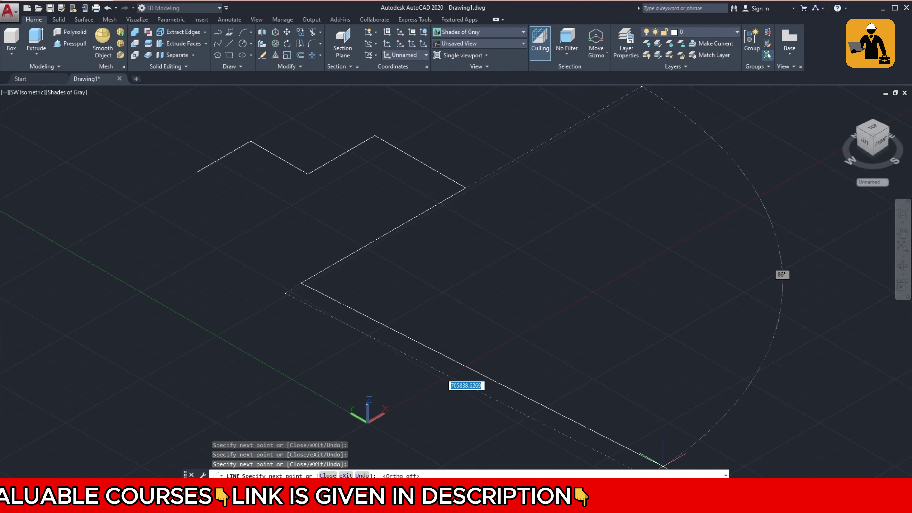
{"action": "key", "text": "F8"}
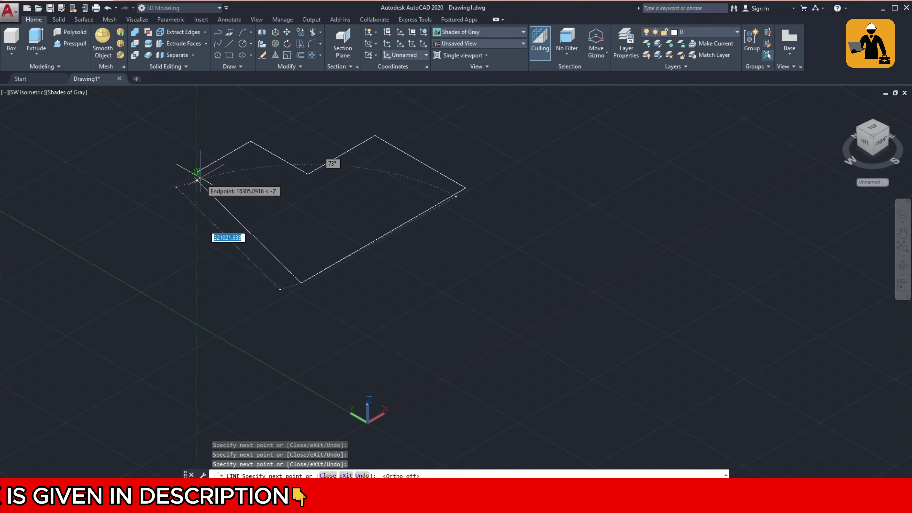
{"action": "left_click", "coordinate": [198, 176]}
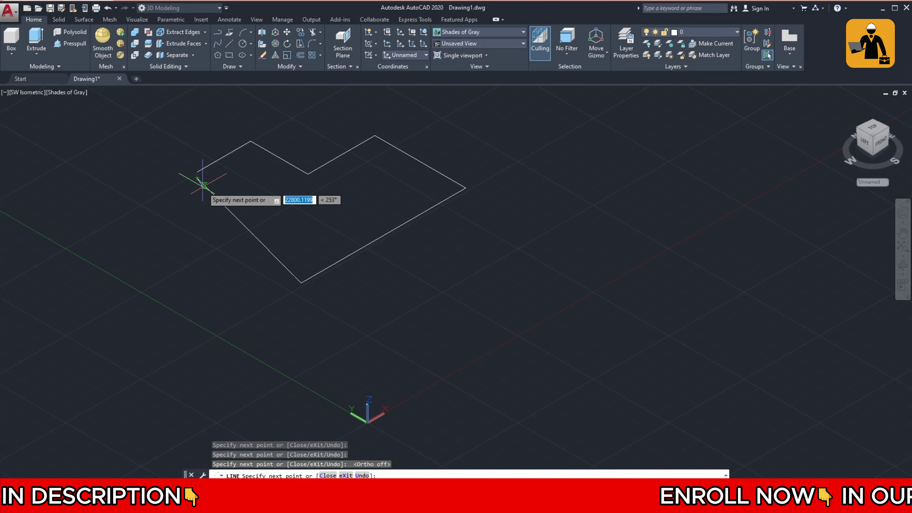
{"action": "key", "text": "Escape"}
{"action": "scroll", "coordinate": [176, 153], "scroll_direction": "down", "scroll_amount": 4}
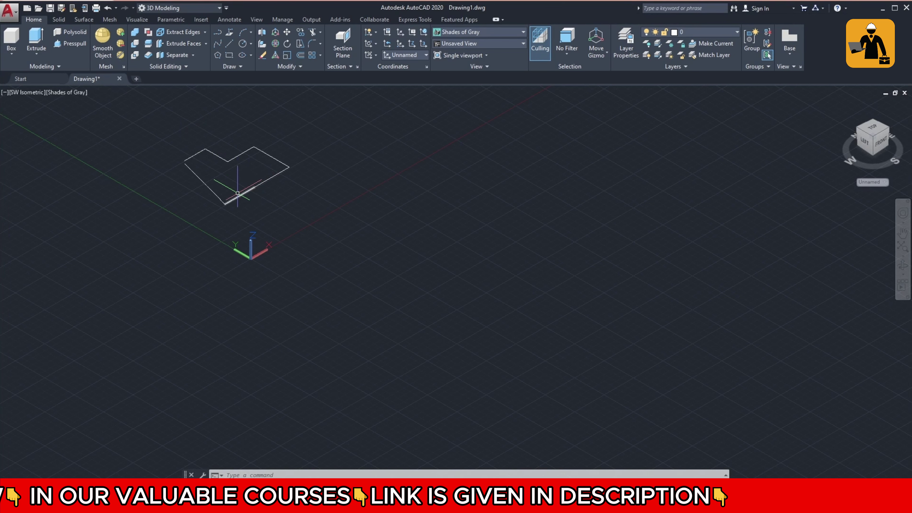
Step: Start Presspull and zoom in on the L-shaped outline
{"action": "left_click", "coordinate": [71, 47]}
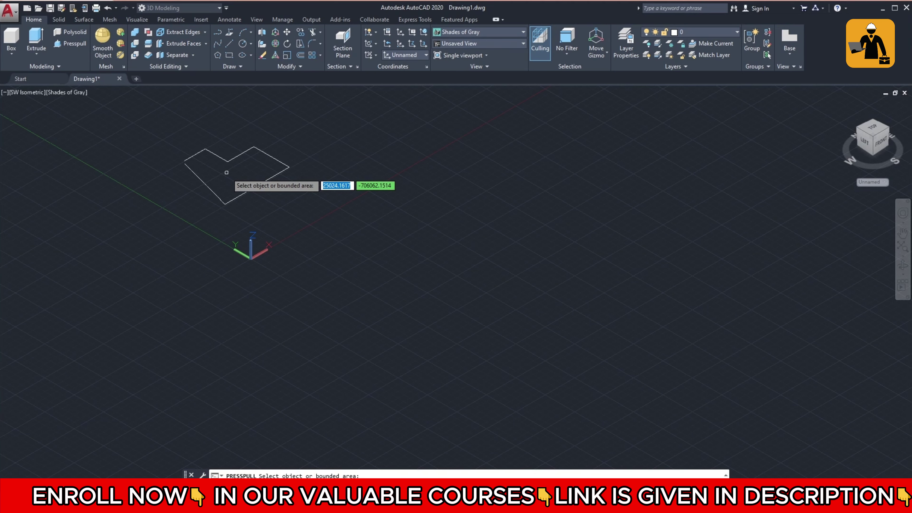
{"action": "scroll", "coordinate": [226, 172], "scroll_direction": "up", "scroll_amount": 5}
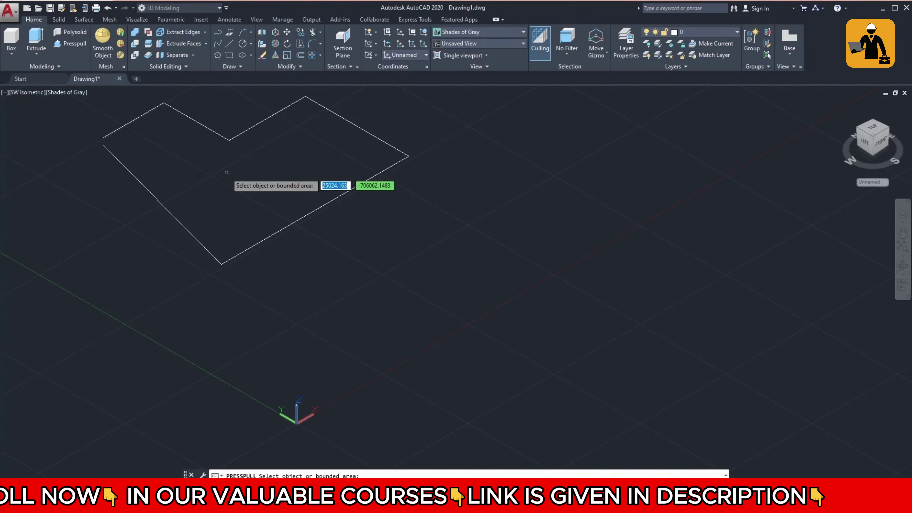
{"action": "scroll", "coordinate": [104, 140], "scroll_direction": "up", "scroll_amount": 2}
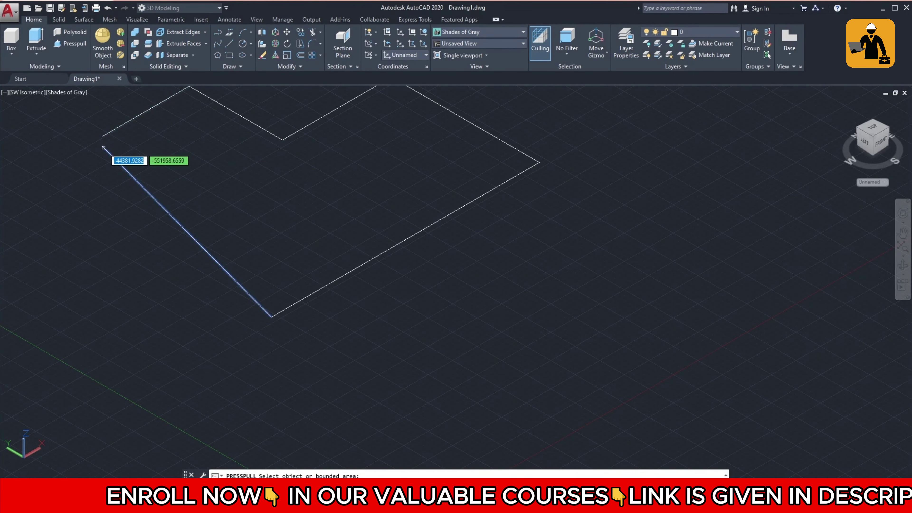
Step: Grip-stretch the lower-left edge's end onto the outline's left corner endpoint
{"action": "key", "text": "Escape"}
{"action": "left_click", "coordinate": [104, 148]}
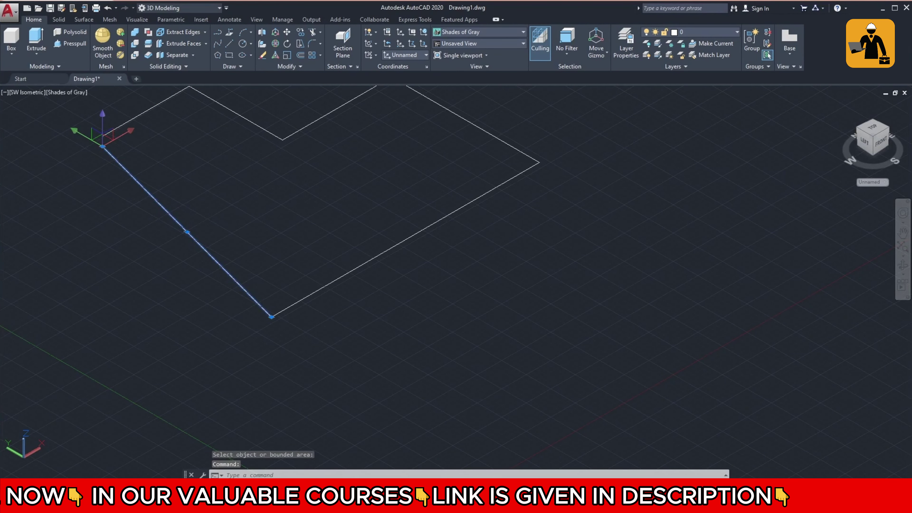
{"action": "left_click", "coordinate": [102, 147]}
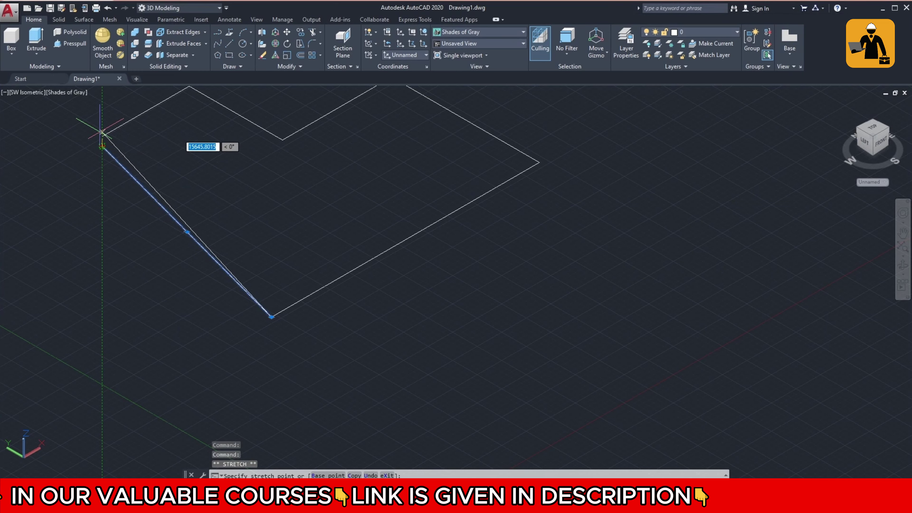
{"action": "scroll", "coordinate": [103, 133], "scroll_direction": "up", "scroll_amount": 2}
{"action": "scroll", "coordinate": [106, 134], "scroll_direction": "up", "scroll_amount": 3}
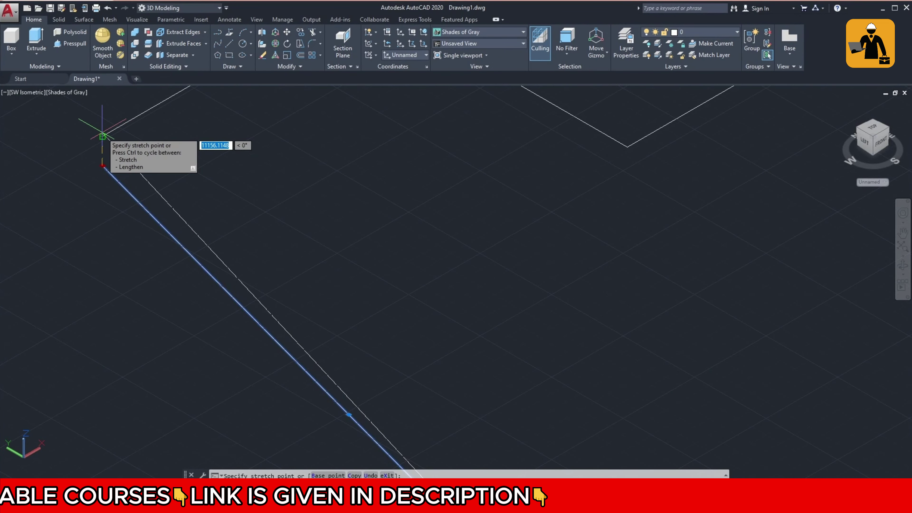
{"action": "left_click", "coordinate": [103, 135]}
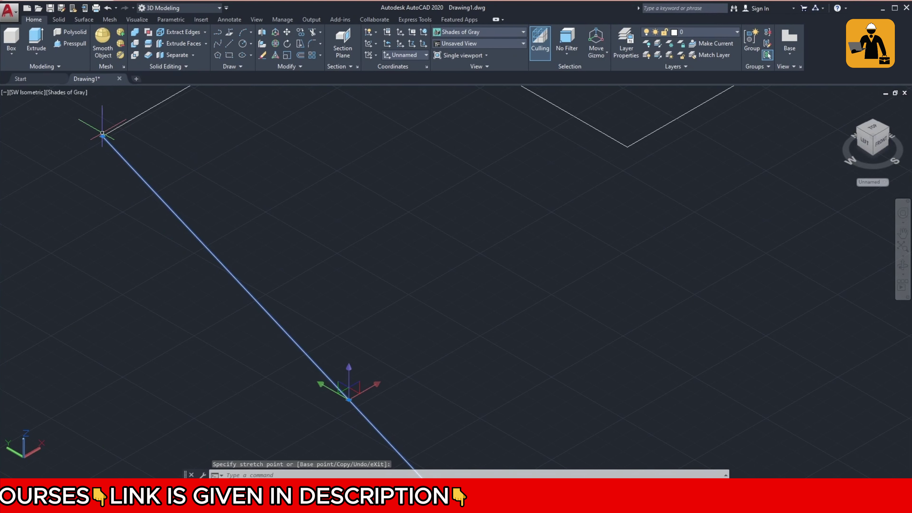
{"action": "key", "text": "Escape"}
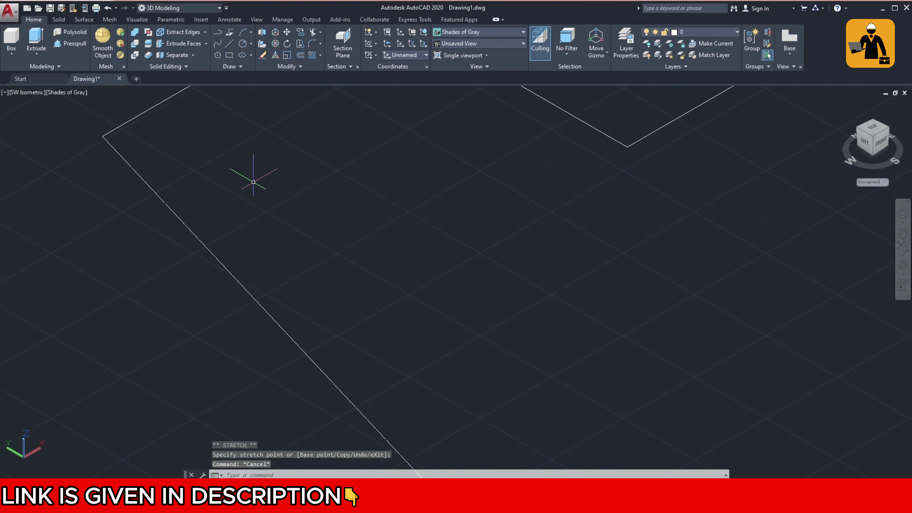
{"action": "scroll", "coordinate": [254, 182], "scroll_direction": "down", "scroll_amount": 5}
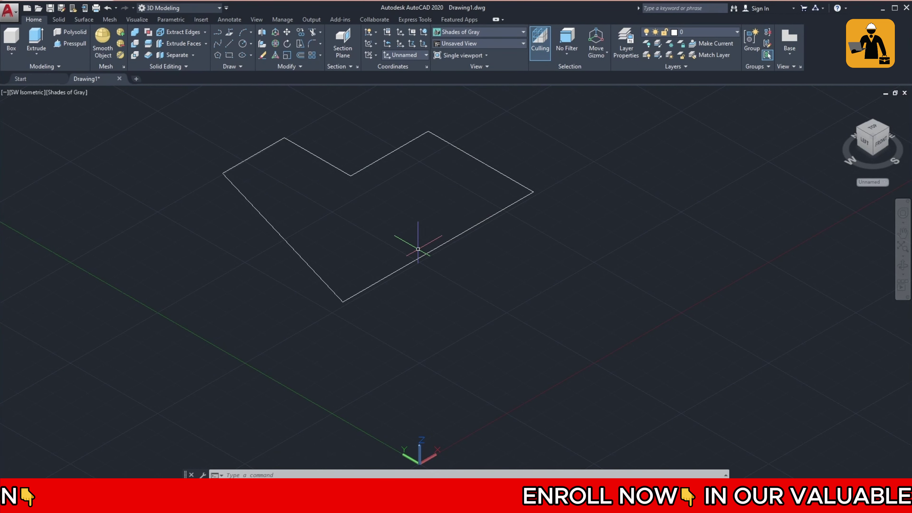
Step: Press-pull the L-shaped outline's enclosed area upward into a solid block
{"action": "left_click", "coordinate": [70, 44]}
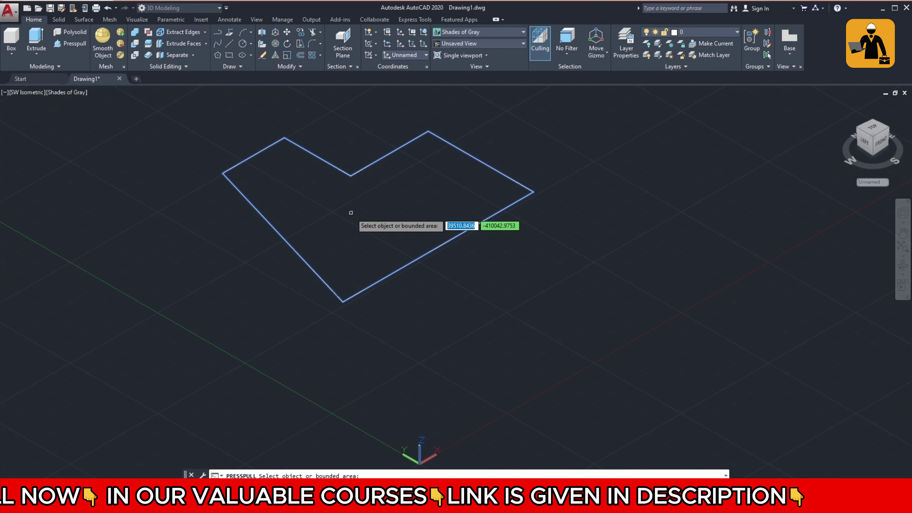
{"action": "left_click", "coordinate": [350, 212]}
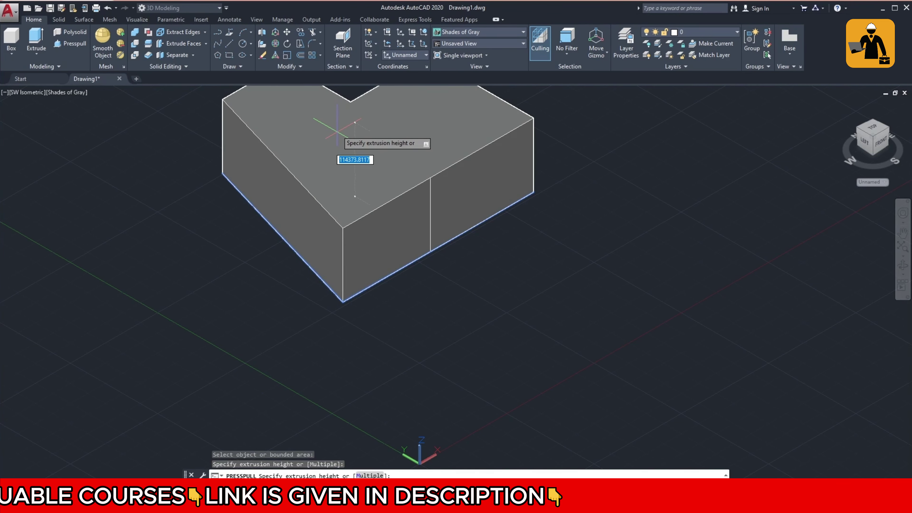
{"action": "left_click", "coordinate": [334, 124]}
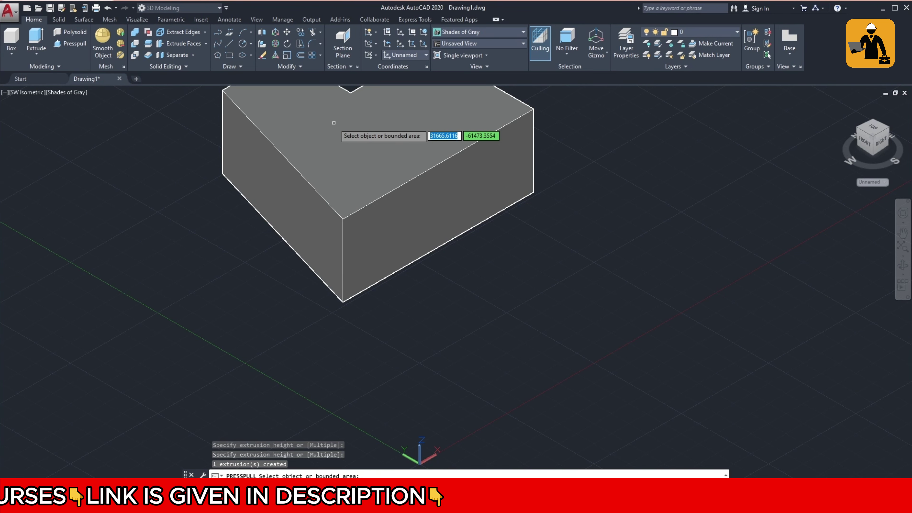
{"action": "key", "text": "Return"}
{"action": "left_click", "coordinate": [341, 174]}
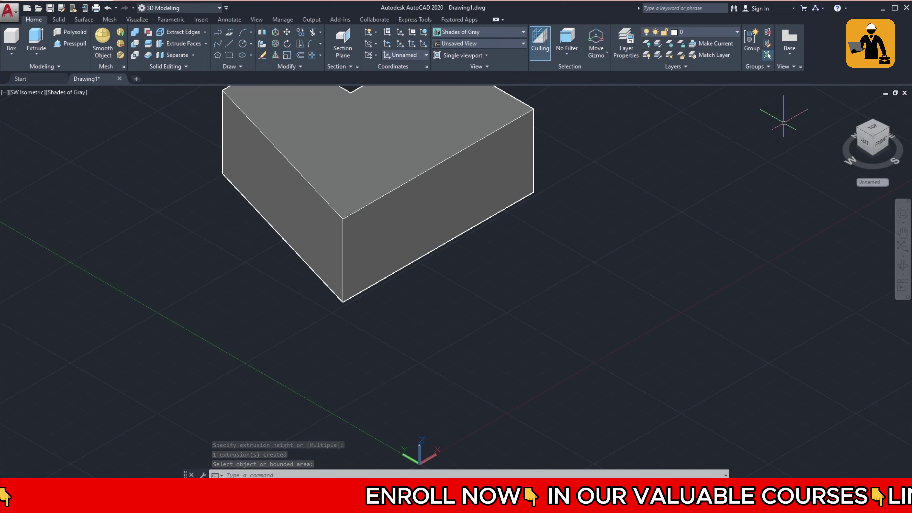
Step: Delete the extruded solid and the leftover line with crossing selections
{"action": "left_click", "coordinate": [595, 136]}
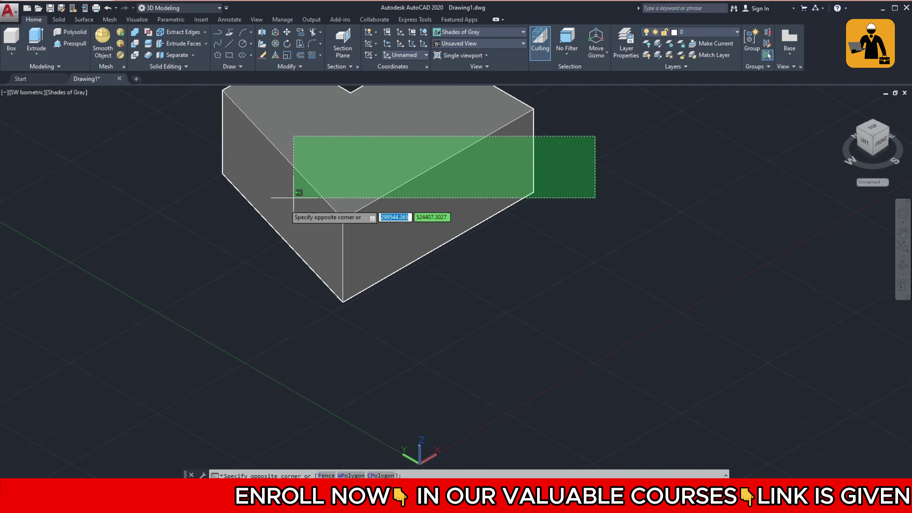
{"action": "left_click", "coordinate": [241, 233]}
{"action": "key", "text": "Delete"}
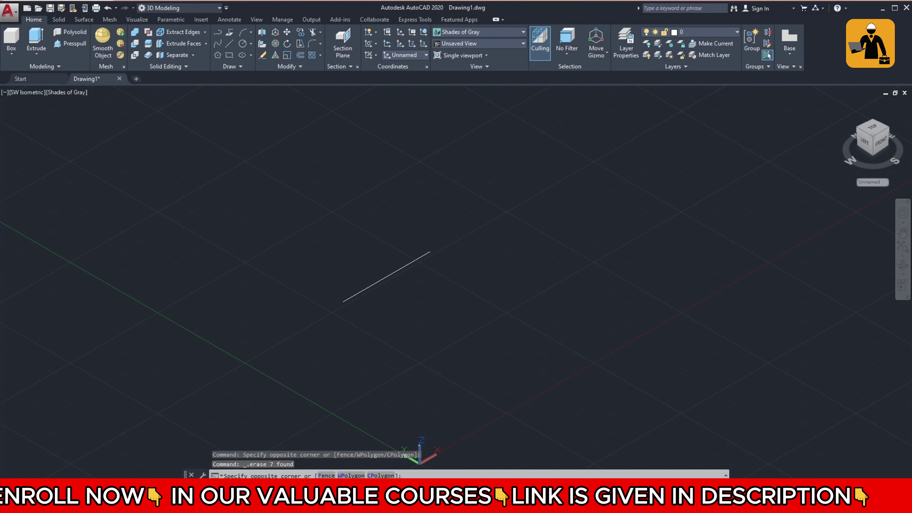
{"action": "left_click", "coordinate": [514, 286]}
{"action": "left_click", "coordinate": [295, 252]}
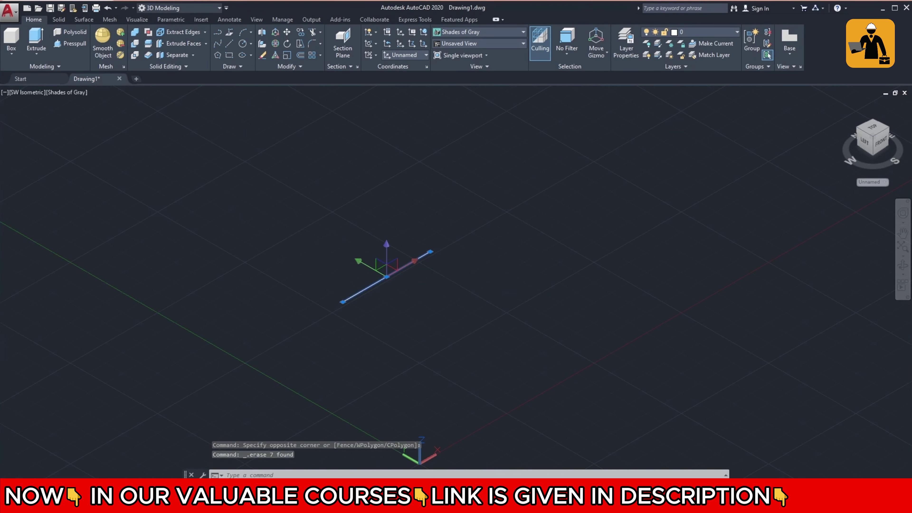
{"action": "key", "text": "Delete"}
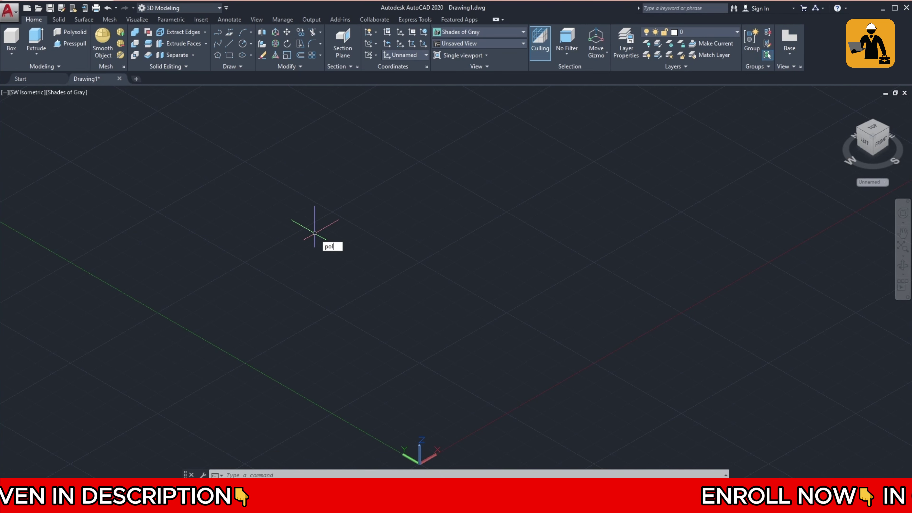
Step: Draw a six-sided circumscribed polygon, setting its radius with ortho on
{"action": "left_click", "coordinate": [363, 253]}
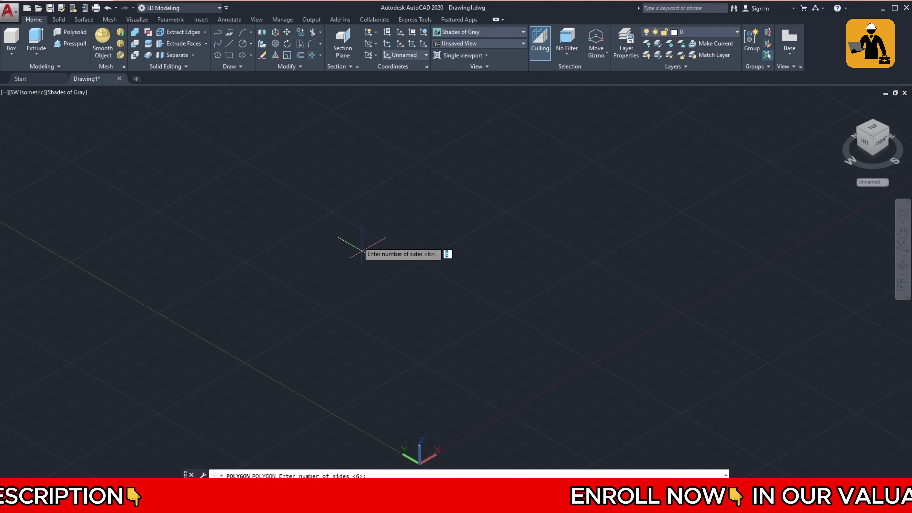
{"action": "type", "text": "6"}
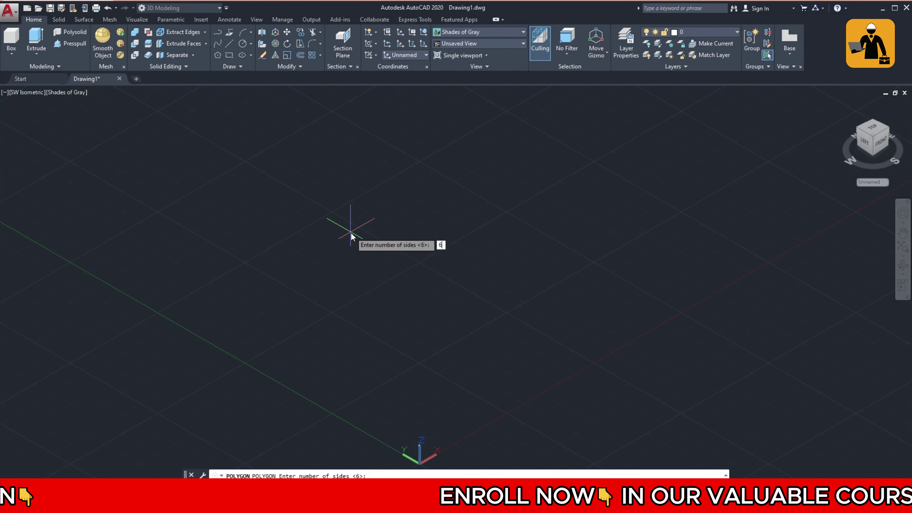
{"action": "key", "text": "Return"}
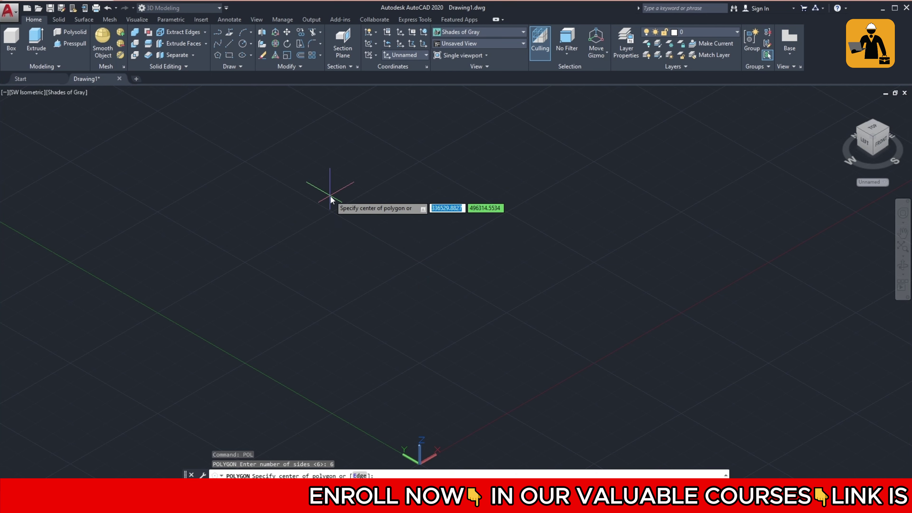
{"action": "left_click", "coordinate": [331, 198]}
{"action": "type", "text": "c"}
{"action": "key", "text": "Return"}
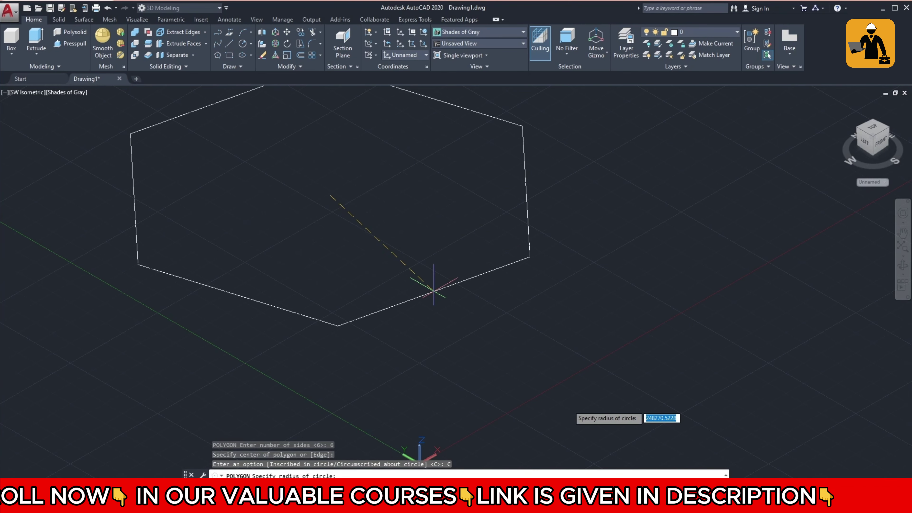
{"action": "key", "text": "F8"}
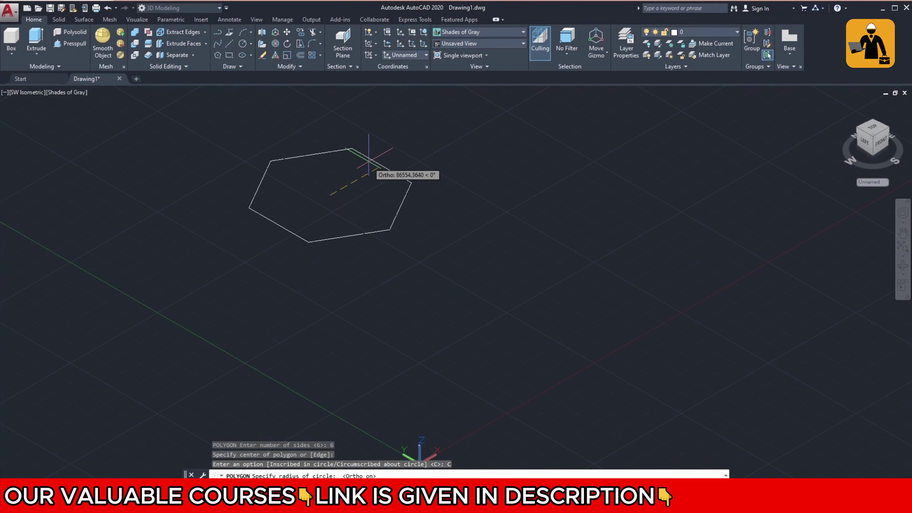
{"action": "left_click", "coordinate": [366, 171]}
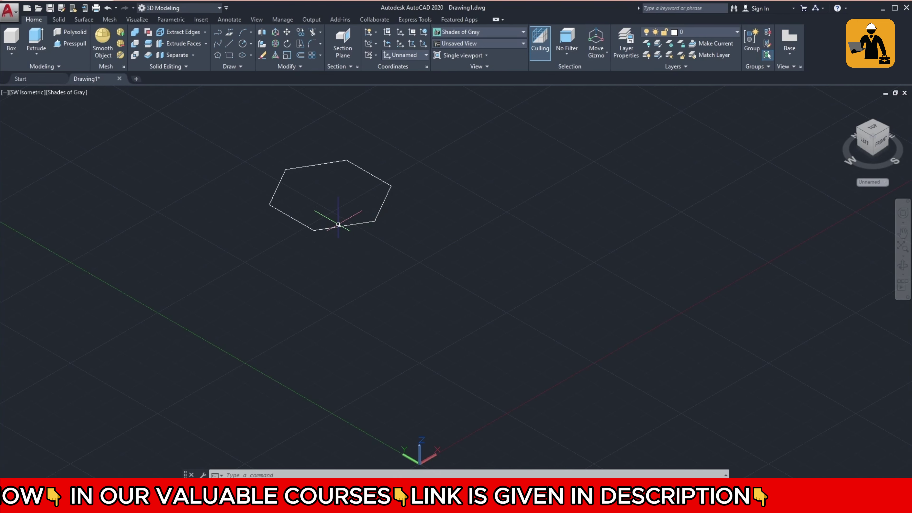
Step: Press-pull the hexagon into a prism, then pick its top face to pull again
{"action": "left_click", "coordinate": [72, 42]}
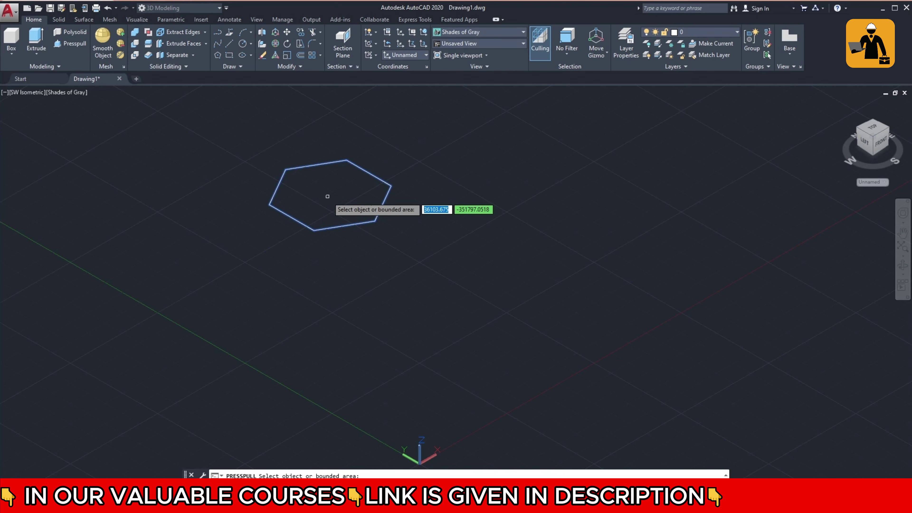
{"action": "left_click", "coordinate": [327, 196]}
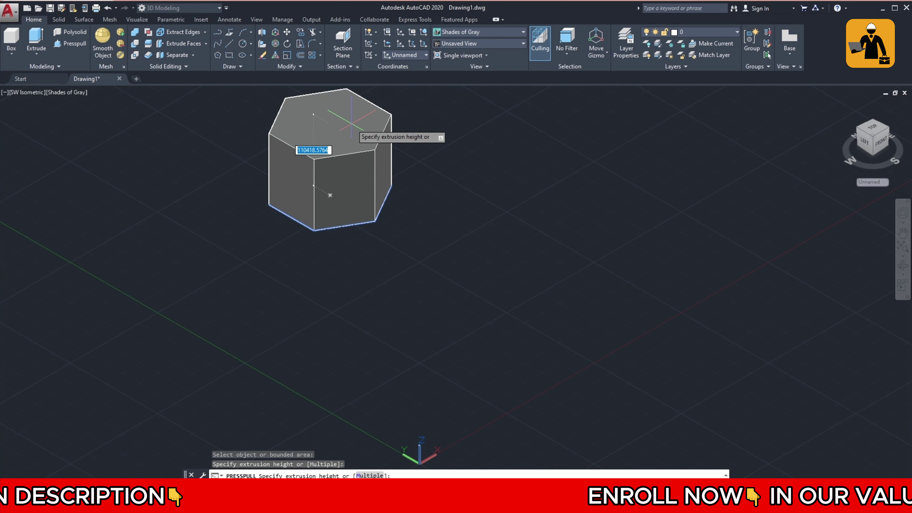
{"action": "left_click", "coordinate": [329, 195]}
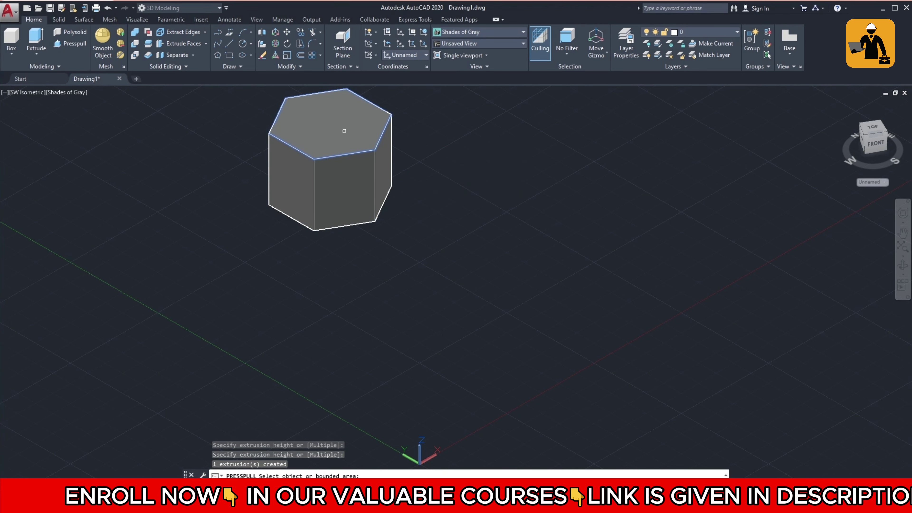
{"action": "left_click", "coordinate": [344, 130]}
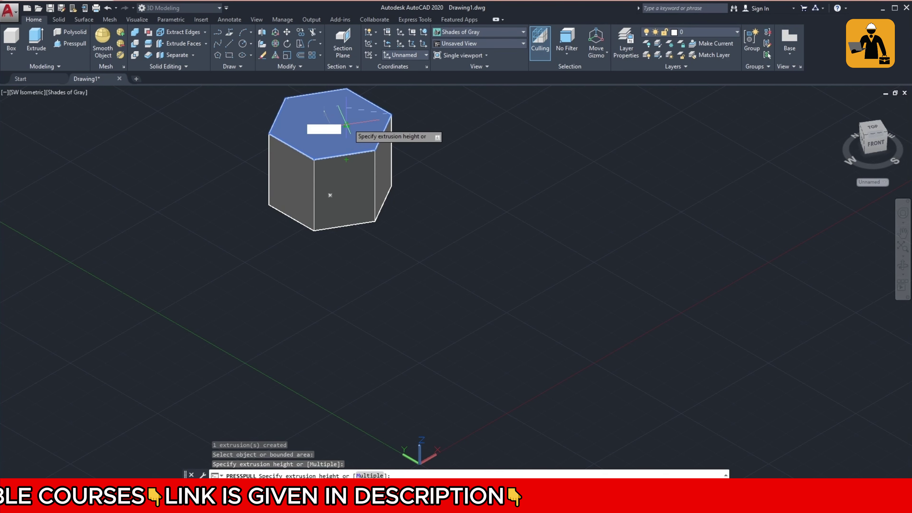
Step: Accept the prism top's new height, then cancel the pending height change
{"action": "left_click", "coordinate": [346, 118]}
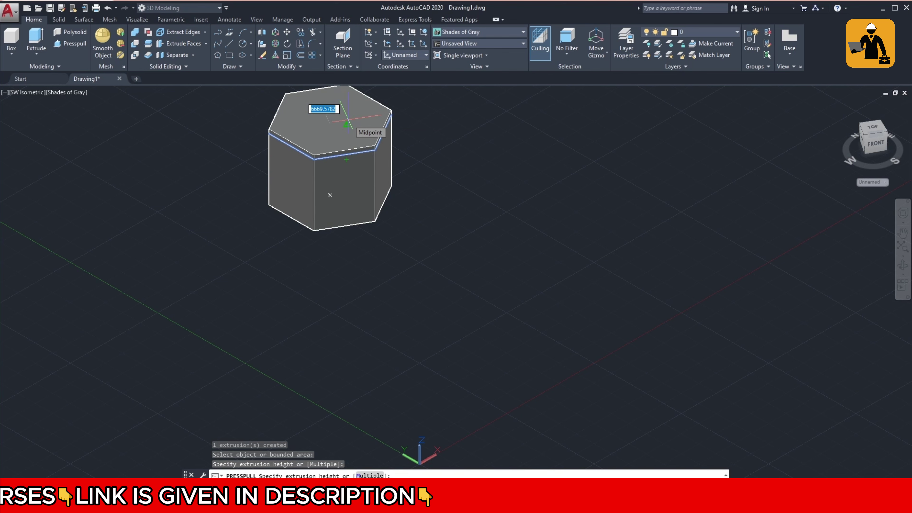
{"action": "scroll", "coordinate": [348, 119], "scroll_direction": "down", "scroll_amount": 3}
{"action": "scroll", "coordinate": [348, 120], "scroll_direction": "down", "scroll_amount": 2}
{"action": "scroll", "coordinate": [348, 121], "scroll_direction": "up", "scroll_amount": 2}
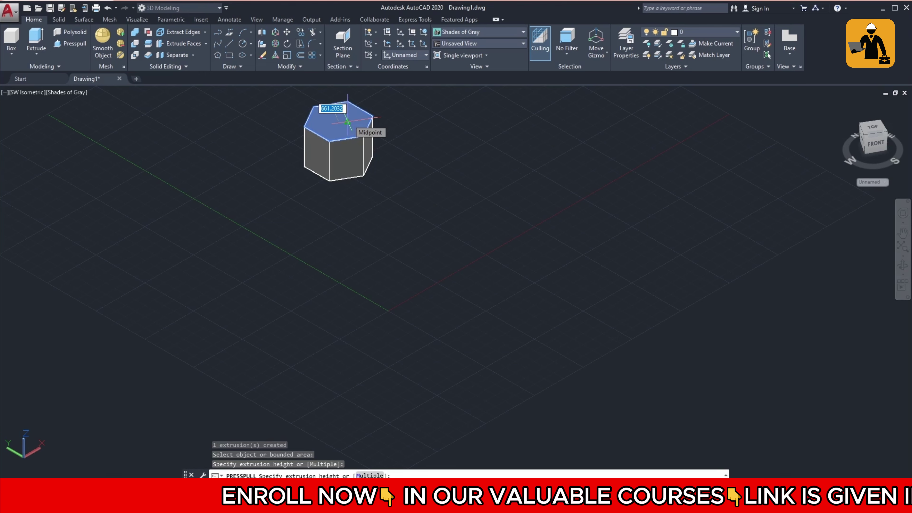
{"action": "key", "text": "Escape"}
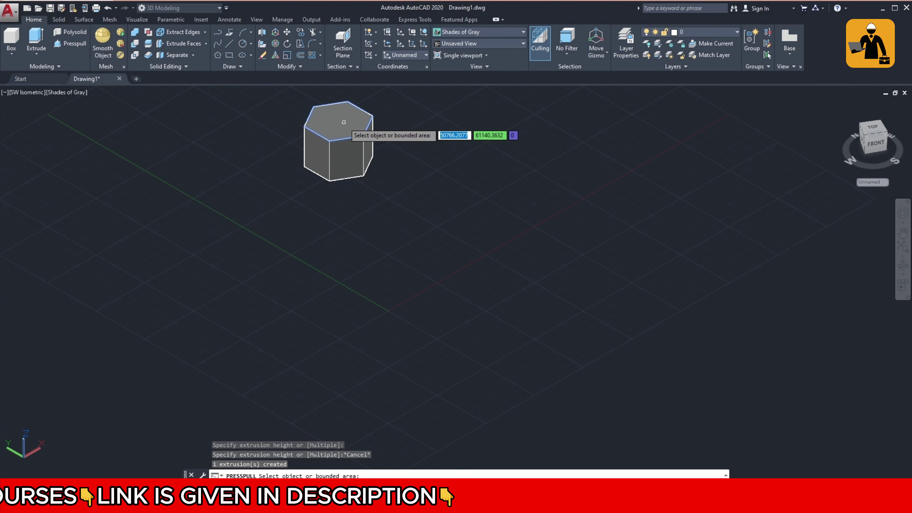
Step: Raise the hexagonal prism's top face twice more so it stands taller
{"action": "left_click", "coordinate": [344, 122]}
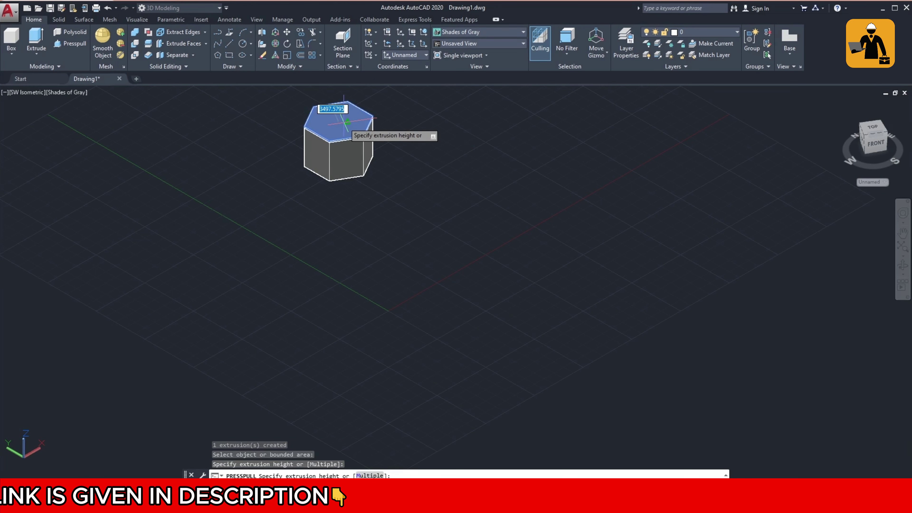
{"action": "scroll", "coordinate": [345, 108], "scroll_direction": "down", "scroll_amount": 2}
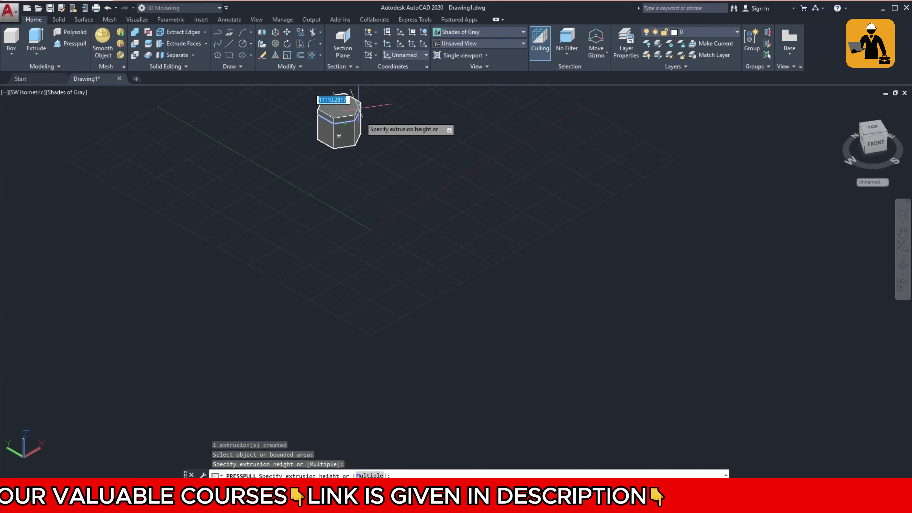
{"action": "scroll", "coordinate": [359, 115], "scroll_direction": "up", "scroll_amount": 3}
{"action": "scroll", "coordinate": [359, 115], "scroll_direction": "up", "scroll_amount": 3}
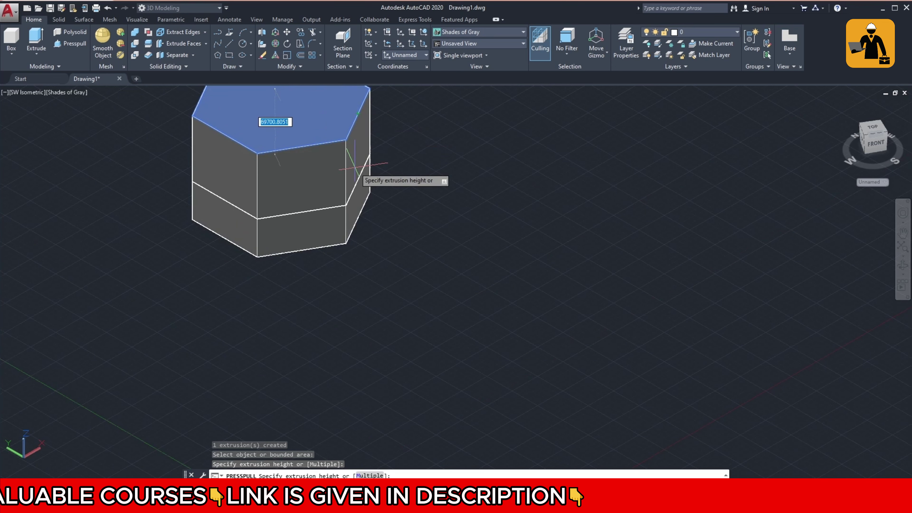
{"action": "left_click", "coordinate": [355, 161]}
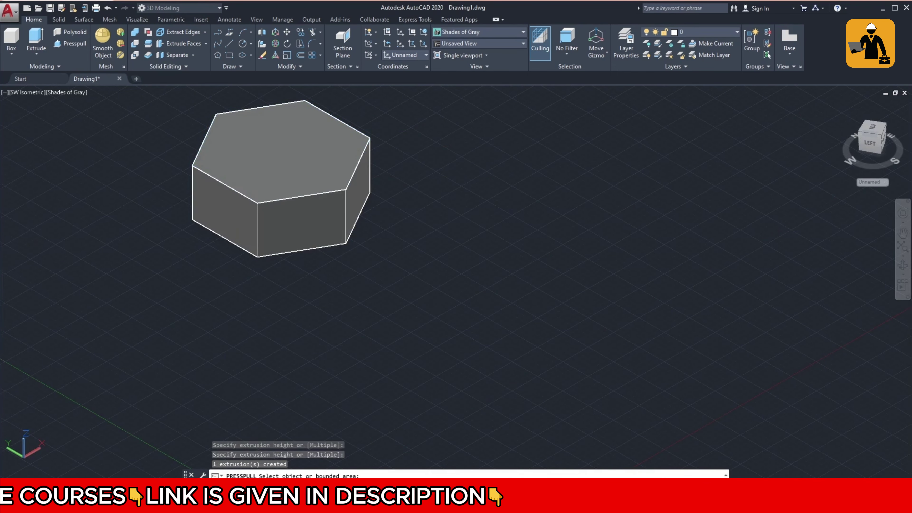
{"action": "left_click", "coordinate": [305, 151]}
{"action": "scroll", "coordinate": [309, 129], "scroll_direction": "down", "scroll_amount": 5}
{"action": "scroll", "coordinate": [318, 123], "scroll_direction": "down", "scroll_amount": 2}
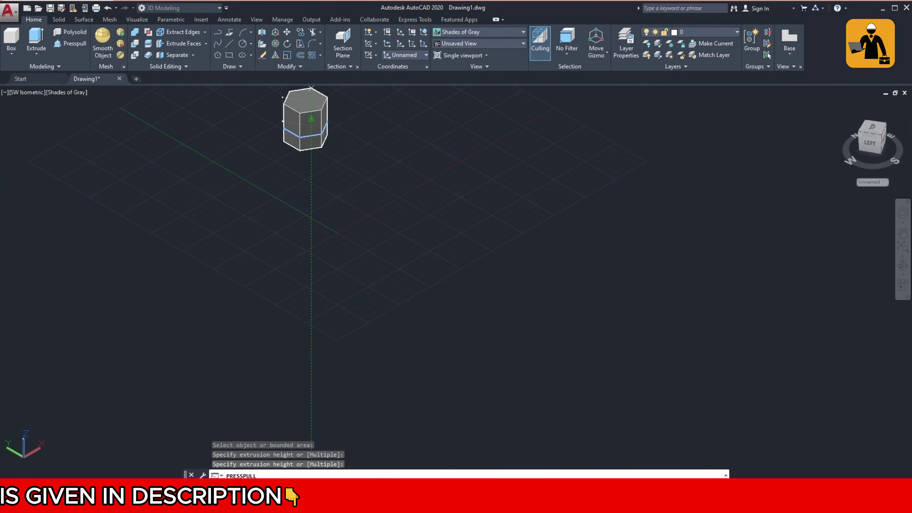
{"action": "left_click", "coordinate": [311, 88]}
{"action": "scroll", "coordinate": [313, 129], "scroll_direction": "up", "scroll_amount": 3}
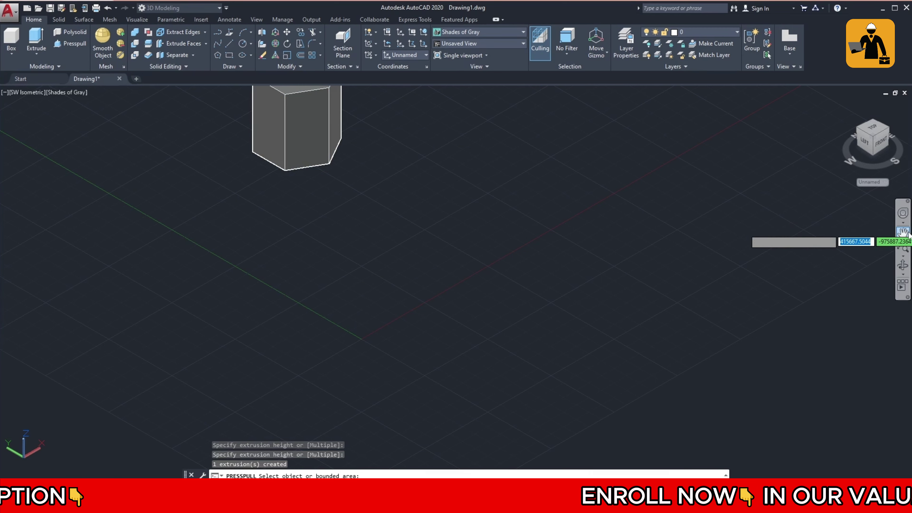
{"action": "left_click", "coordinate": [903, 232]}
{"action": "left_click_drag", "start_coordinate": [355, 145], "coordinate": [394, 291]}
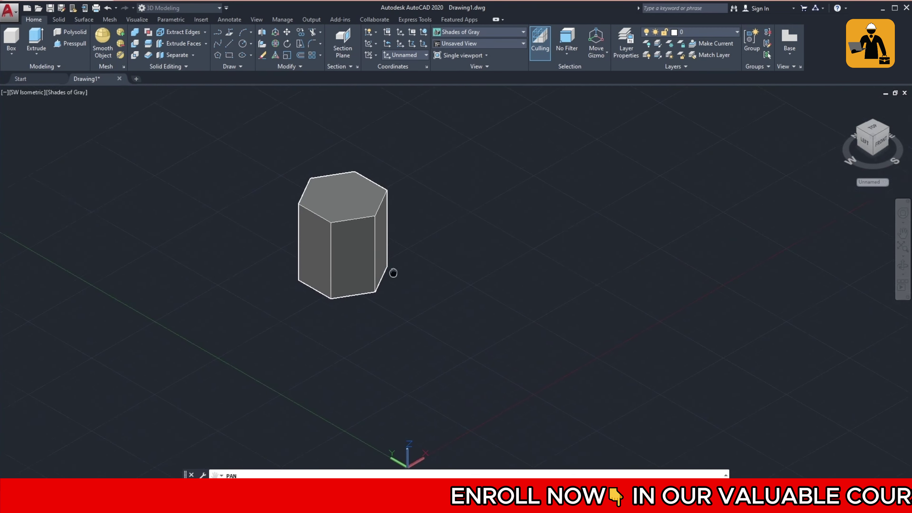
Step: Extrude three side faces of the hexagonal prism outward into arms, forming a Y shape
{"action": "key", "text": "Escape"}
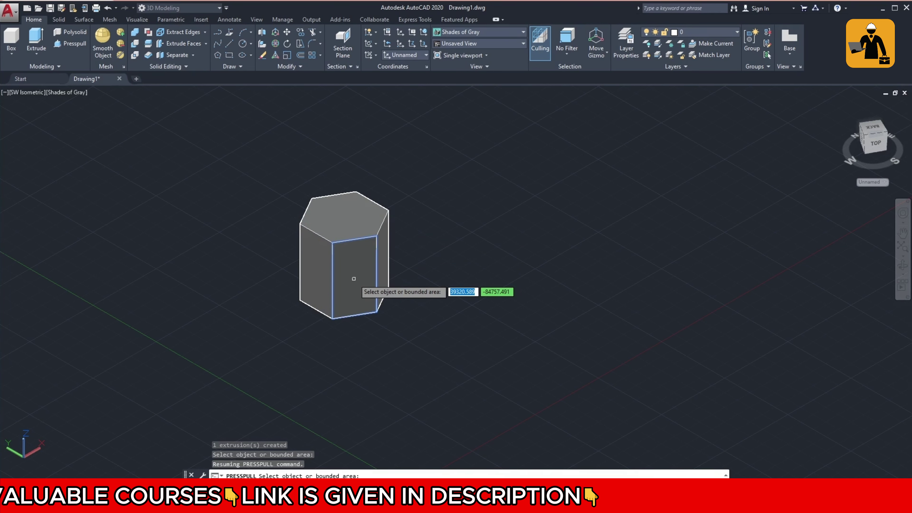
{"action": "left_click", "coordinate": [353, 276]}
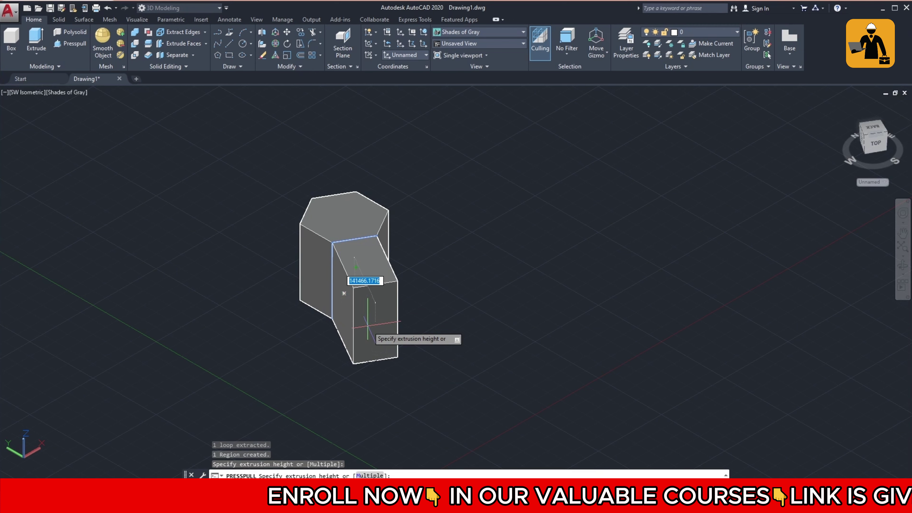
{"action": "left_click", "coordinate": [344, 293]}
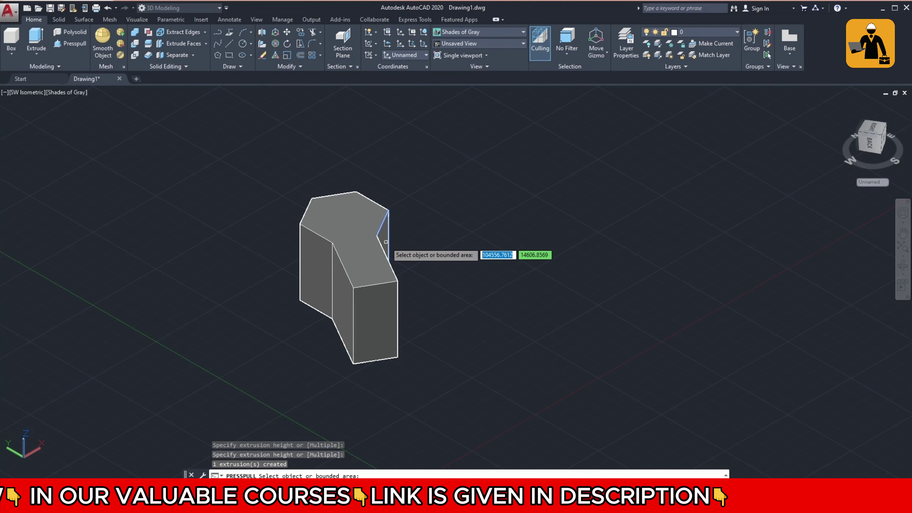
{"action": "left_click", "coordinate": [385, 242]}
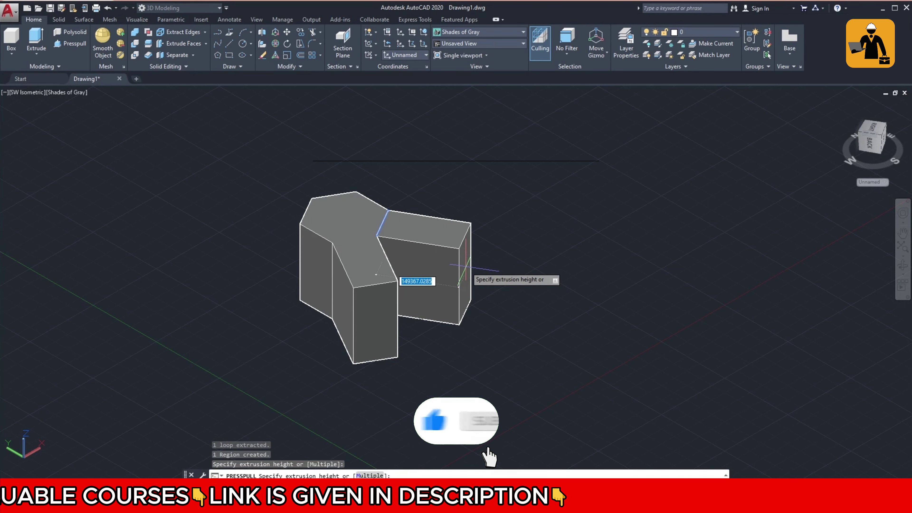
{"action": "left_click", "coordinate": [459, 285]}
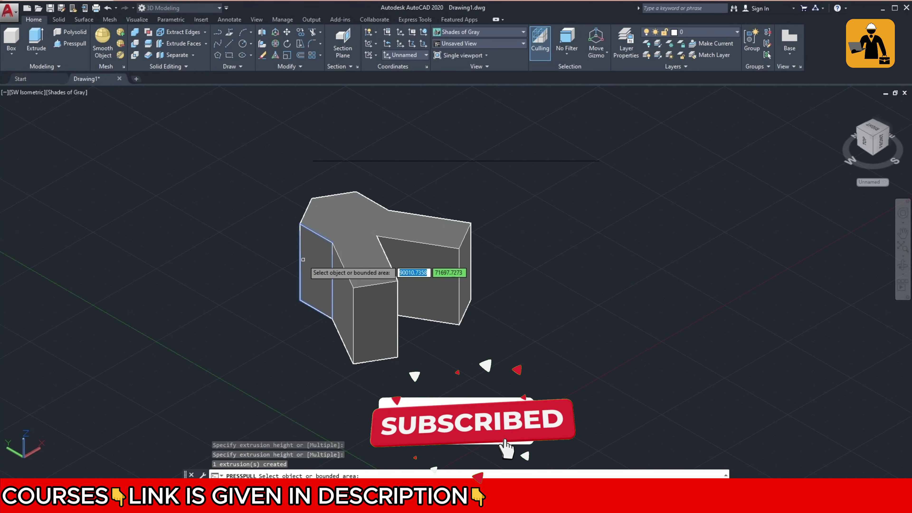
{"action": "left_click", "coordinate": [311, 258]}
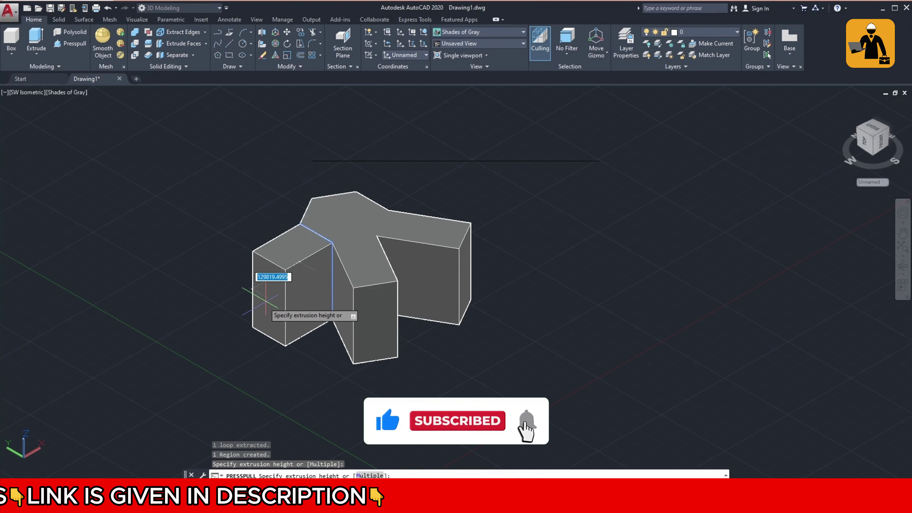
{"action": "left_click", "coordinate": [255, 307]}
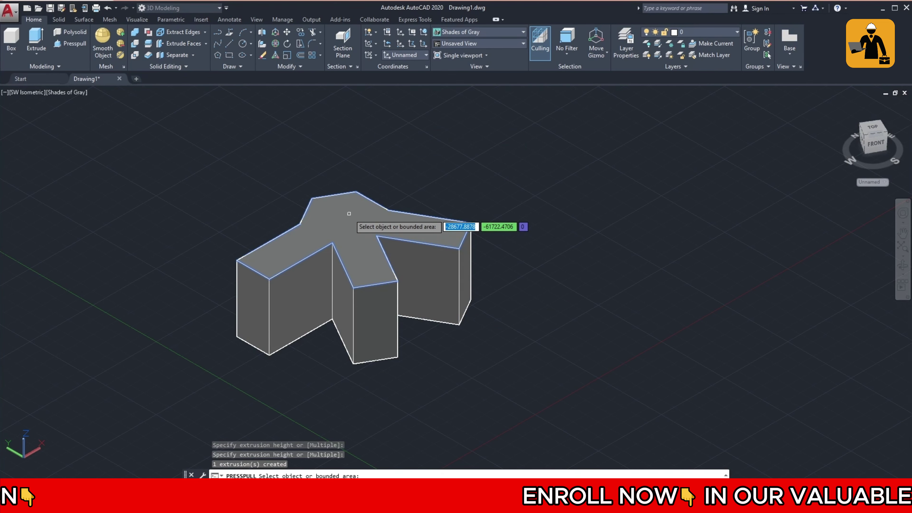
Step: Pick the branching solid's top face and press-pull it upward twice
{"action": "left_click", "coordinate": [349, 214]}
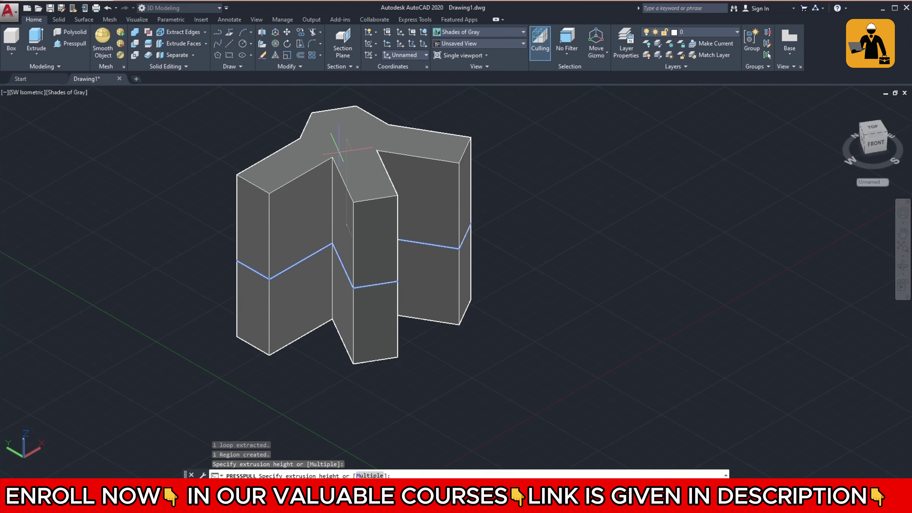
{"action": "left_click", "coordinate": [338, 153]}
{"action": "left_click", "coordinate": [336, 143]}
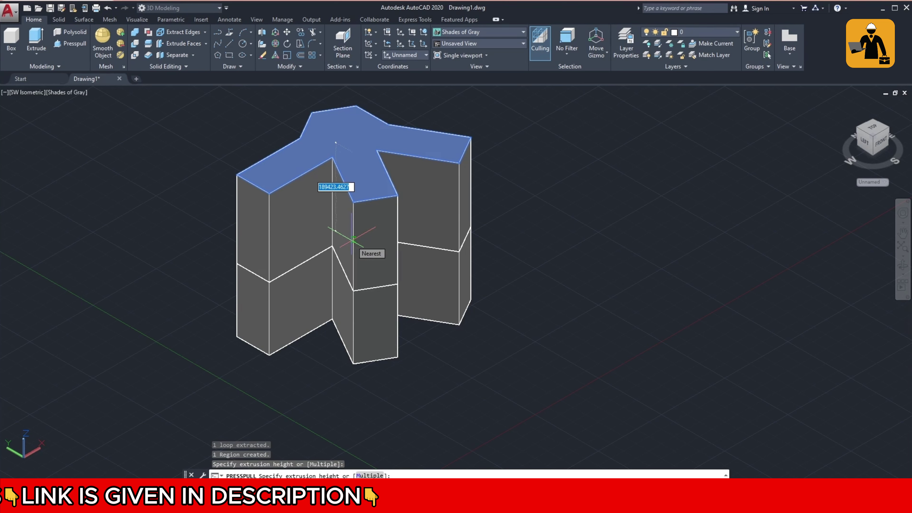
{"action": "left_click", "coordinate": [352, 211]}
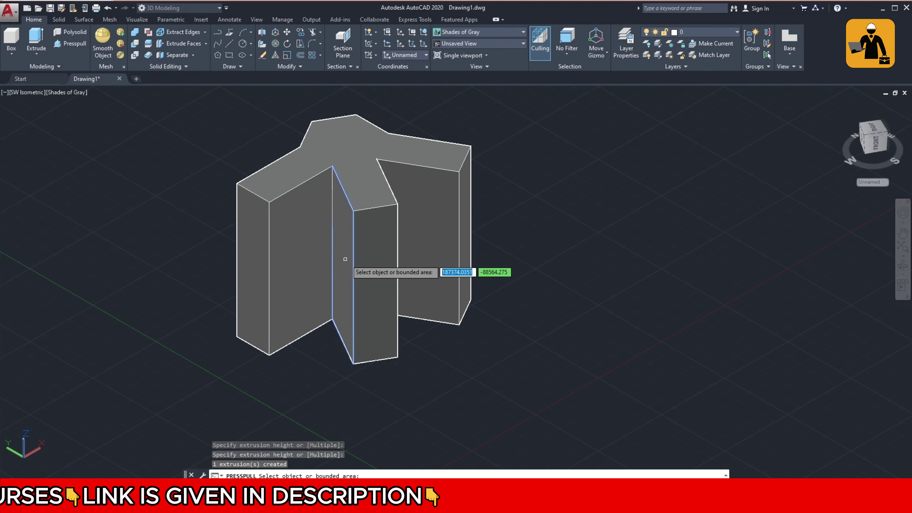
Step: Press-pull the notch face and the front block's left face to fill the gaps
{"action": "left_click", "coordinate": [345, 259]}
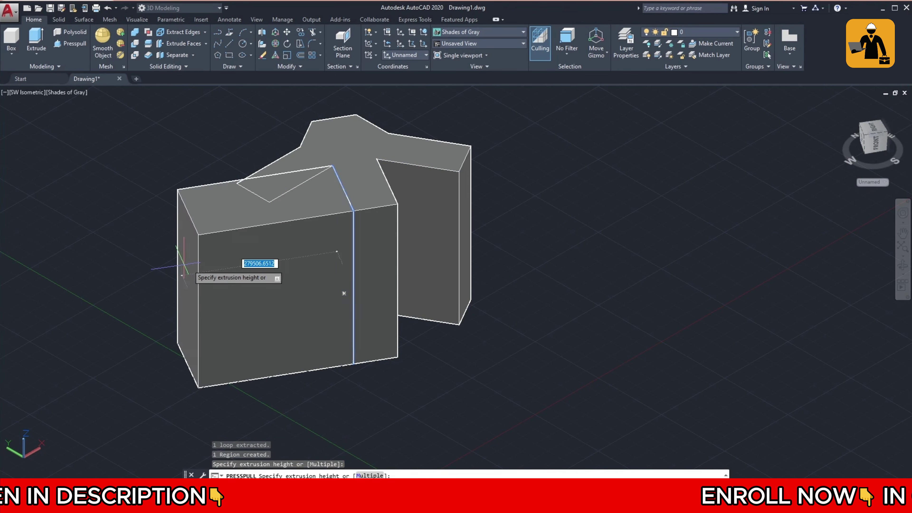
{"action": "left_click", "coordinate": [191, 266]}
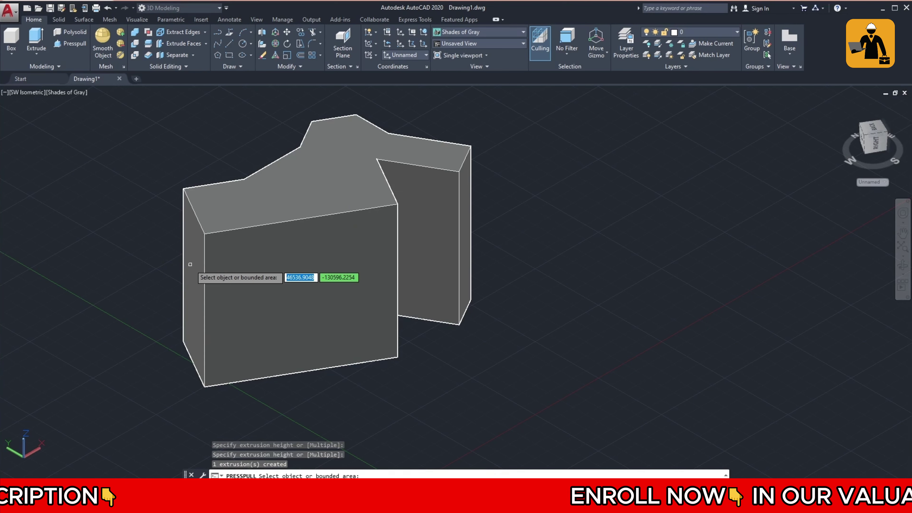
{"action": "left_click", "coordinate": [194, 265]}
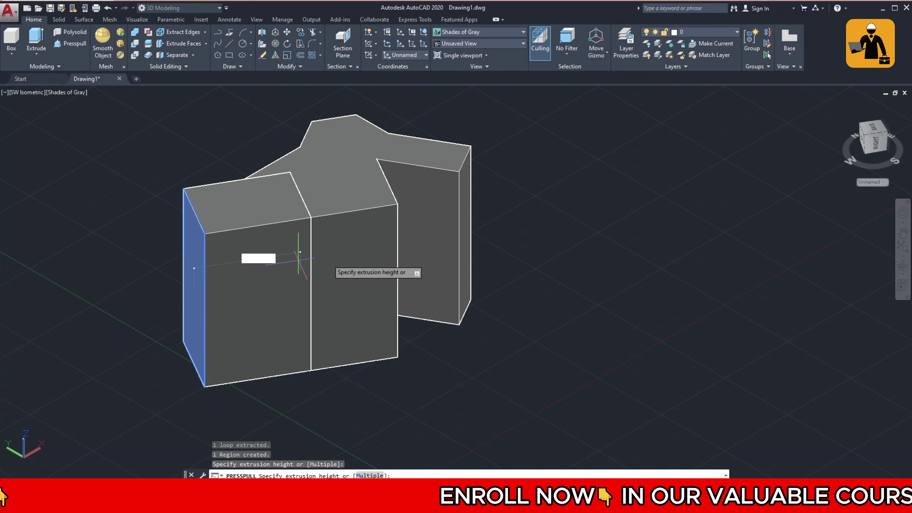
{"action": "left_click", "coordinate": [359, 264]}
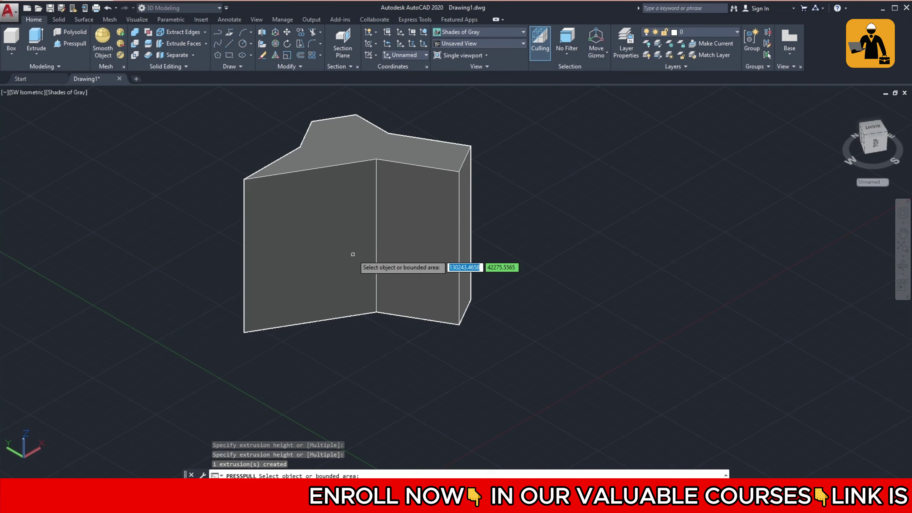
{"action": "scroll", "coordinate": [335, 289], "scroll_direction": "down", "scroll_amount": 1}
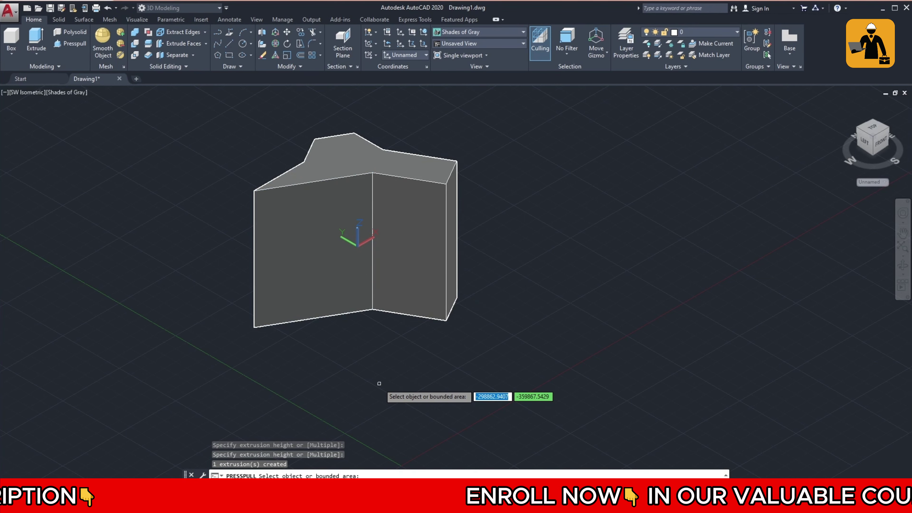
Step: End Presspull and delete the whole branching solid
{"action": "key", "text": "Return"}
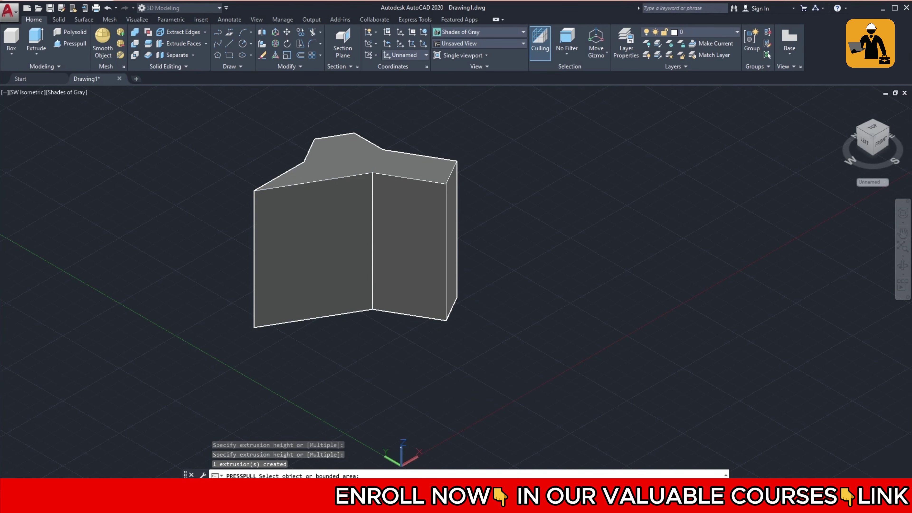
{"action": "left_click", "coordinate": [496, 155]}
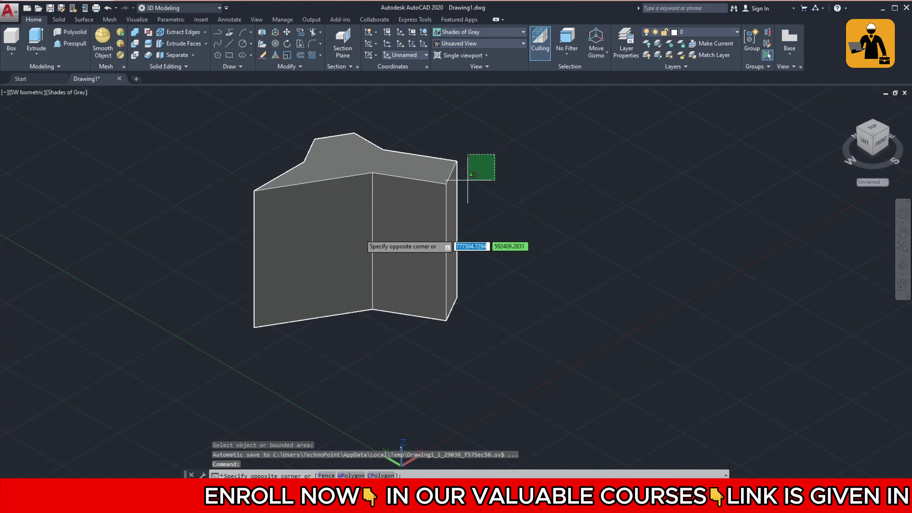
{"action": "left_click", "coordinate": [266, 299]}
{"action": "key", "text": "Delete"}
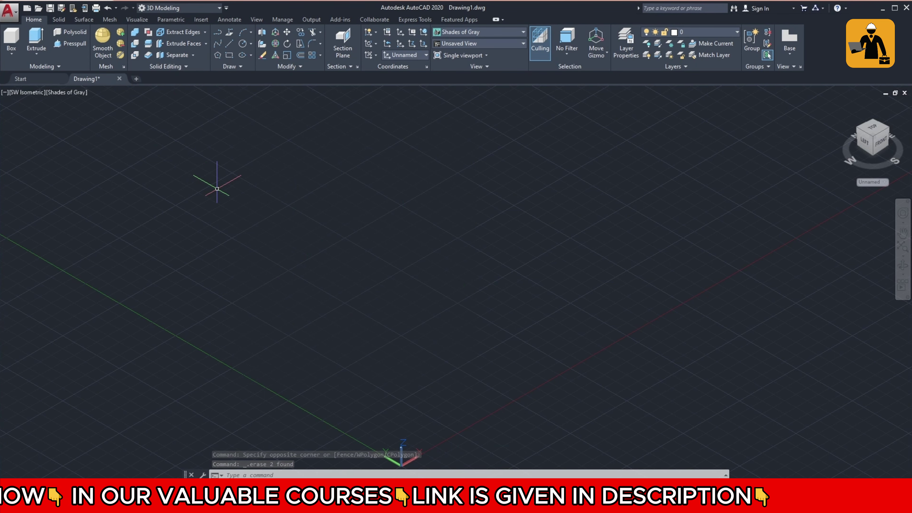
Step: Draw a long rectangle flat on the ground plane with RECTANG
{"action": "type", "text": "r"}
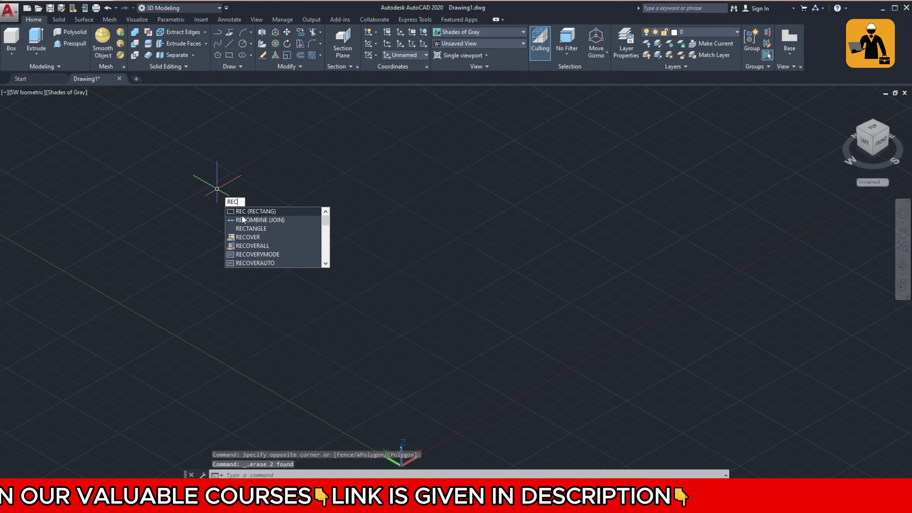
{"action": "left_click", "coordinate": [247, 213]}
{"action": "left_click", "coordinate": [222, 178]}
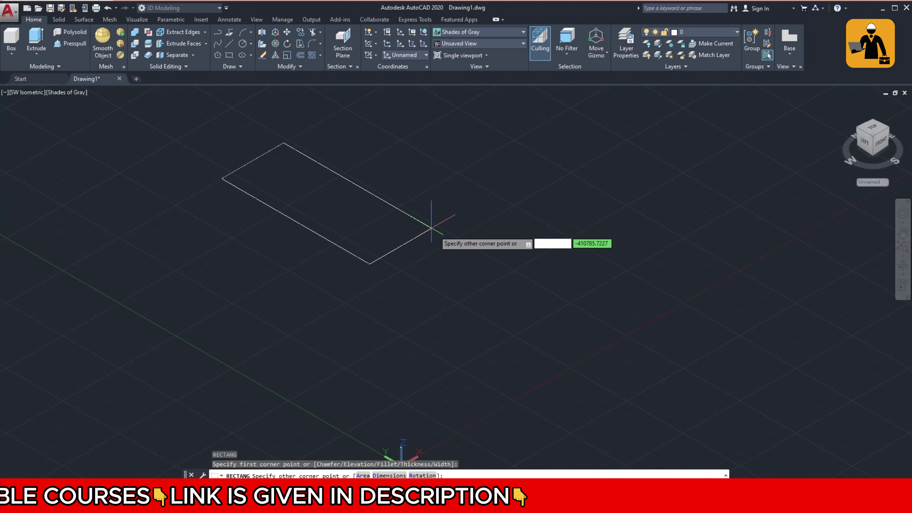
{"action": "left_click", "coordinate": [471, 241]}
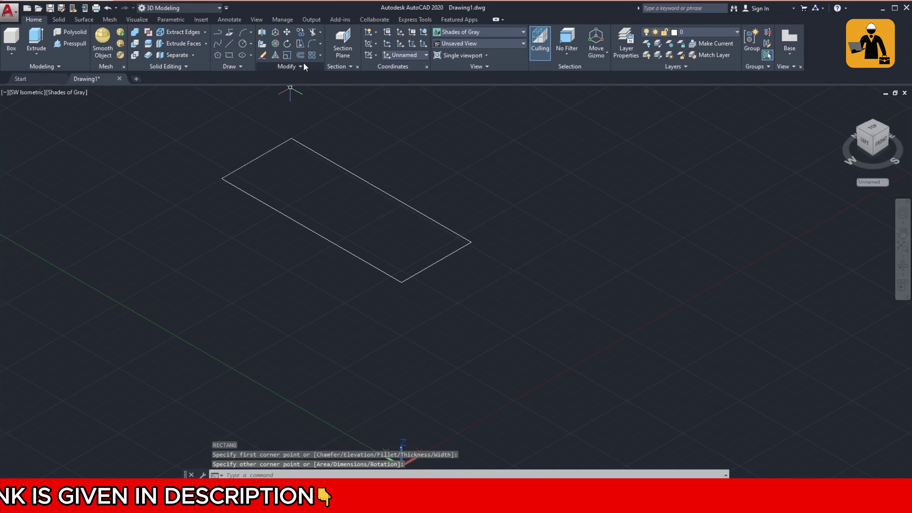
Step: Draw a circle near the rectangle's upper end
{"action": "left_click", "coordinate": [239, 43]}
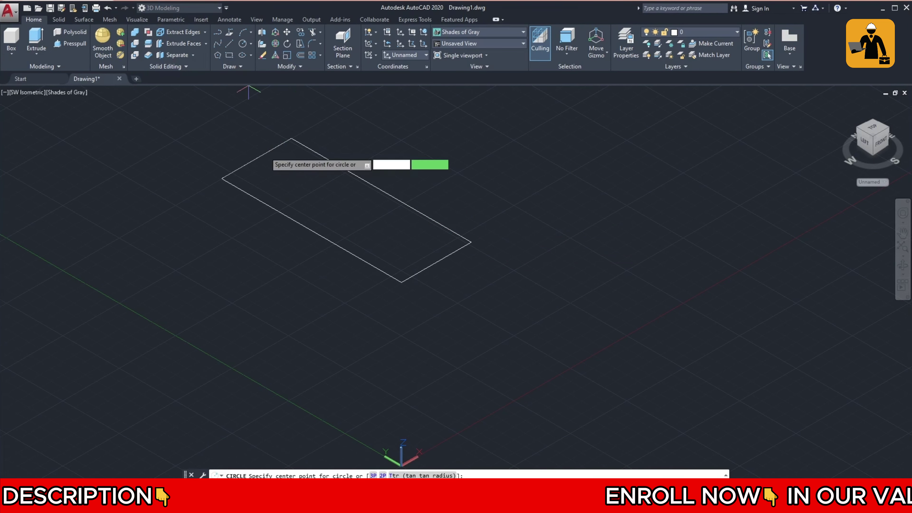
{"action": "left_click", "coordinate": [280, 165]}
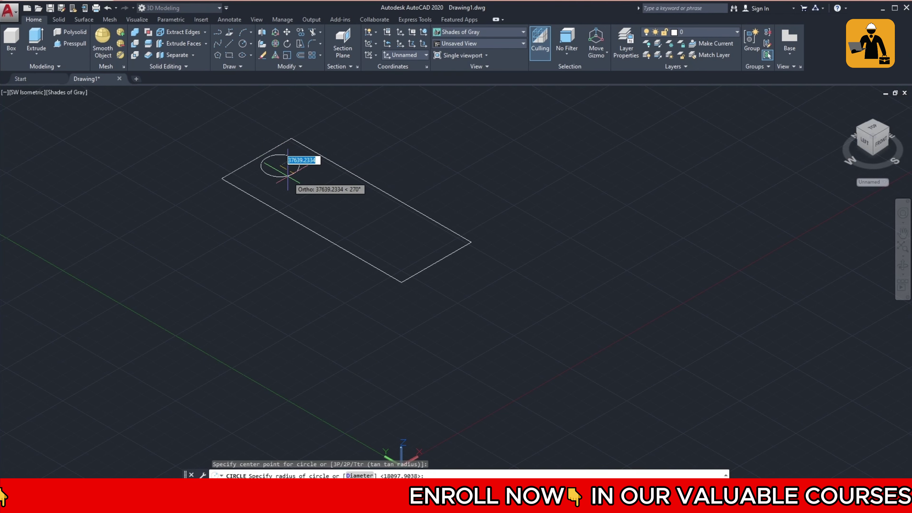
{"action": "left_click", "coordinate": [287, 175]}
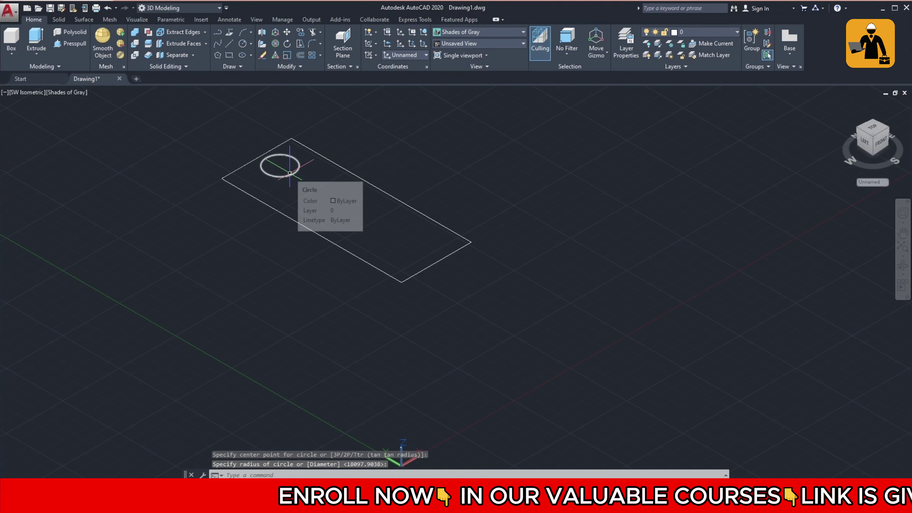
Step: Copy the circle twice, to the rectangle's middle and near its lower end
{"action": "left_click", "coordinate": [289, 174]}
{"action": "type", "text": "c"}
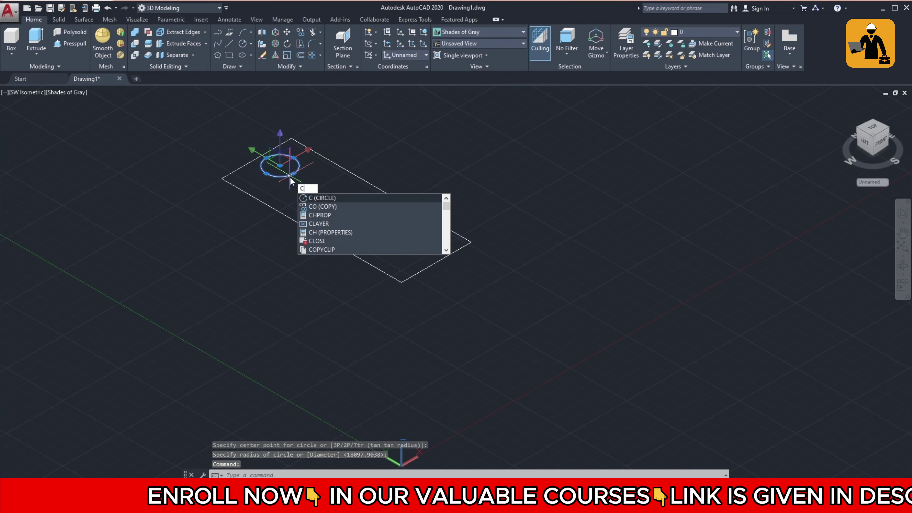
{"action": "left_click", "coordinate": [327, 206]}
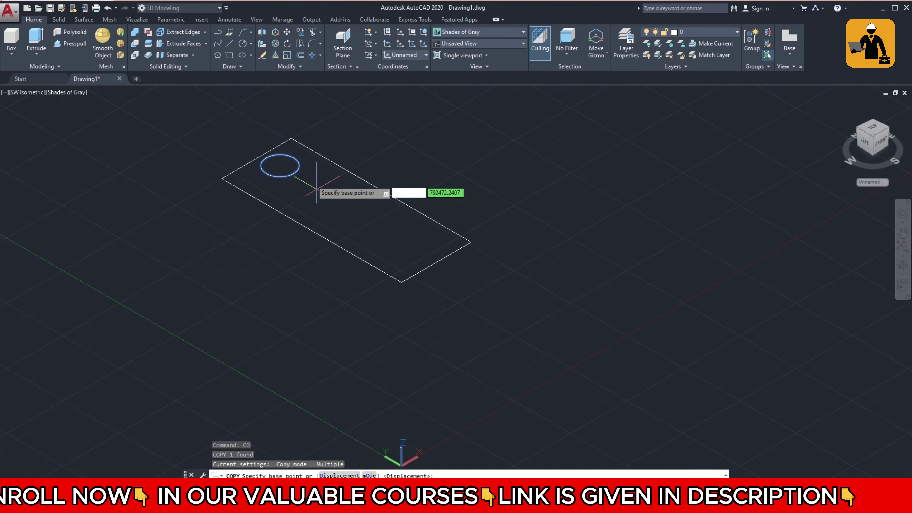
{"action": "left_click", "coordinate": [279, 166]}
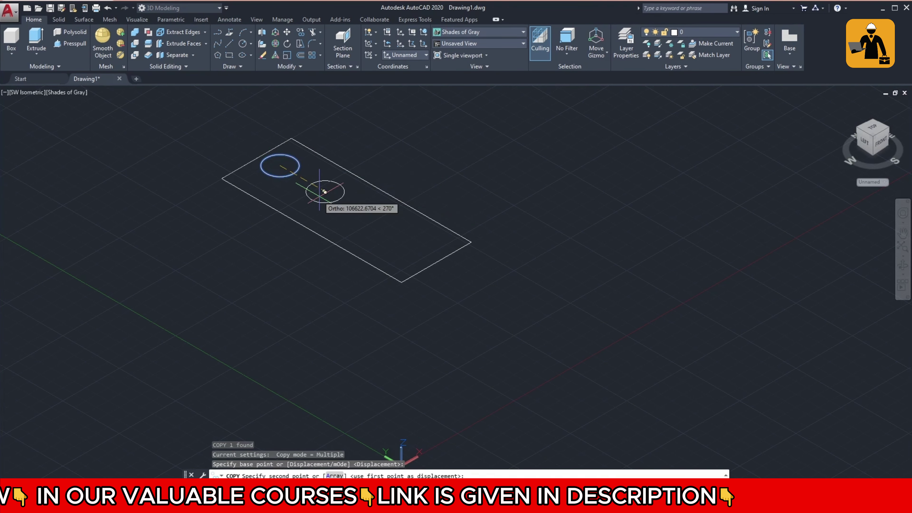
{"action": "left_click", "coordinate": [340, 200]}
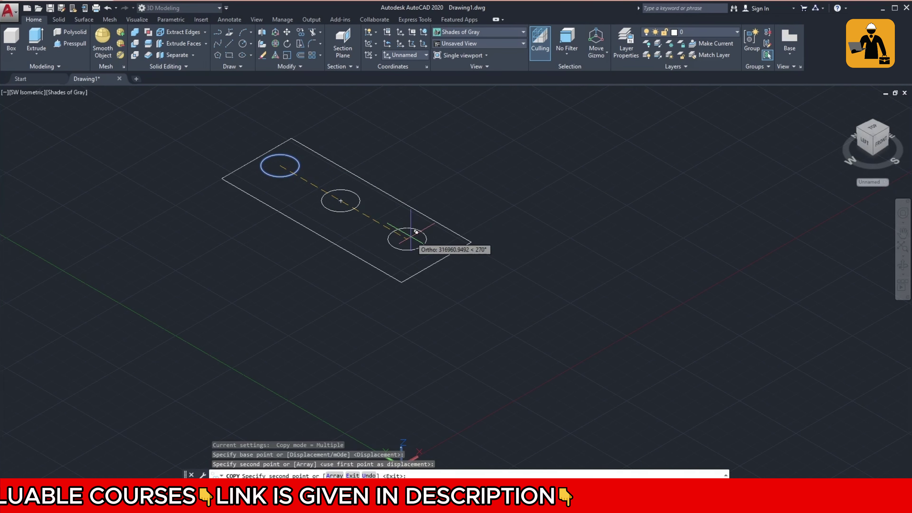
{"action": "left_click", "coordinate": [411, 237]}
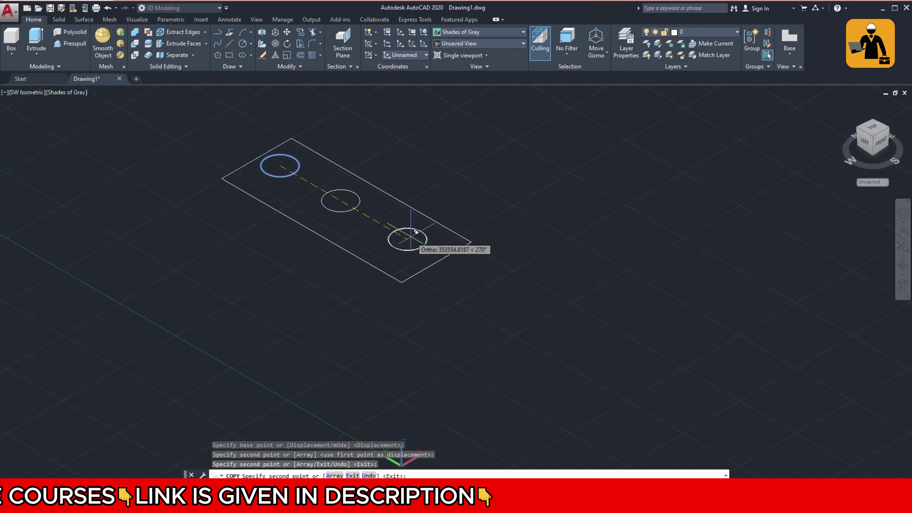
{"action": "key", "text": "Escape"}
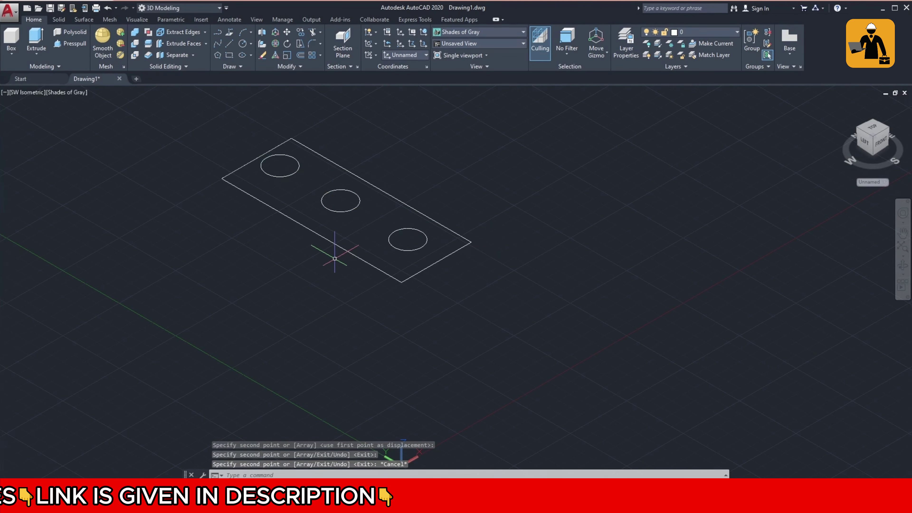
{"action": "scroll", "coordinate": [333, 260], "scroll_direction": "down", "scroll_amount": 2}
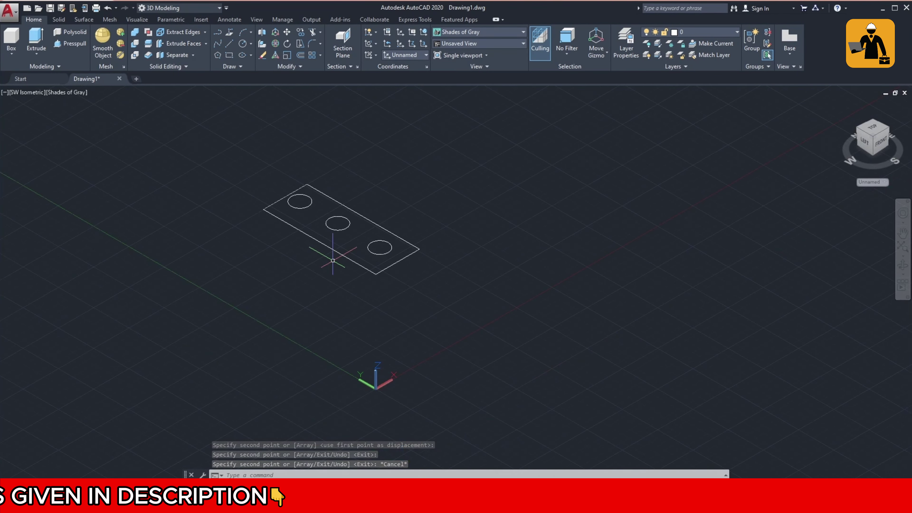
{"action": "scroll", "coordinate": [333, 260], "scroll_direction": "up", "scroll_amount": 2}
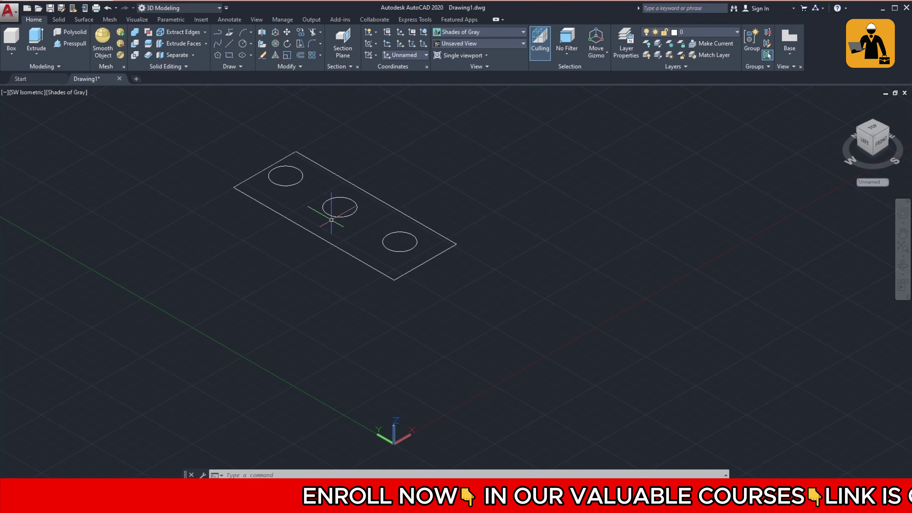
{"action": "left_click", "coordinate": [72, 42]}
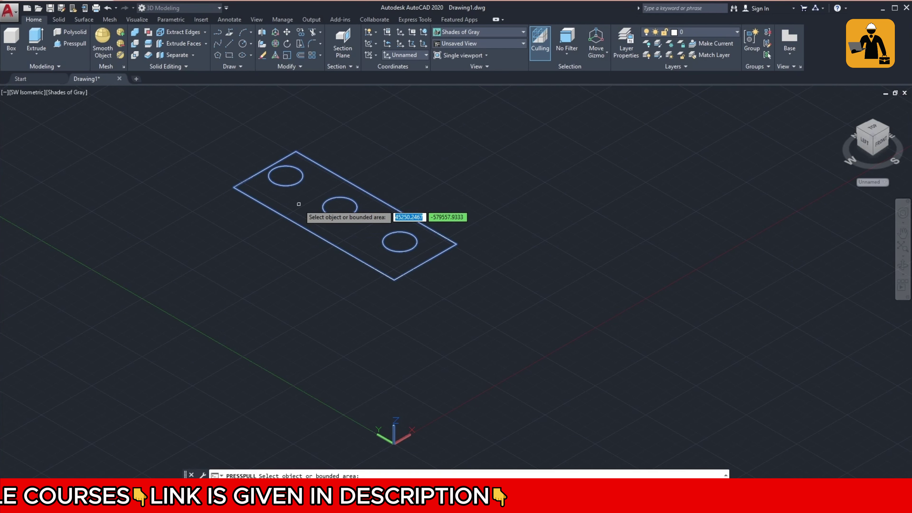
Step: Press-pull the rectangle area up into a solid block, leaving the three circles as holes
{"action": "left_click", "coordinate": [298, 203]}
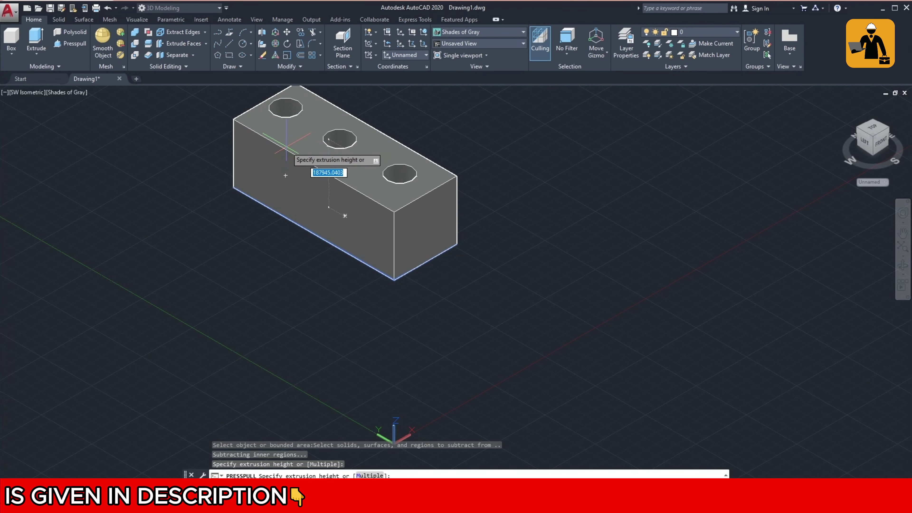
{"action": "left_click", "coordinate": [287, 163]}
{"action": "scroll", "coordinate": [316, 263], "scroll_direction": "up", "scroll_amount": 2}
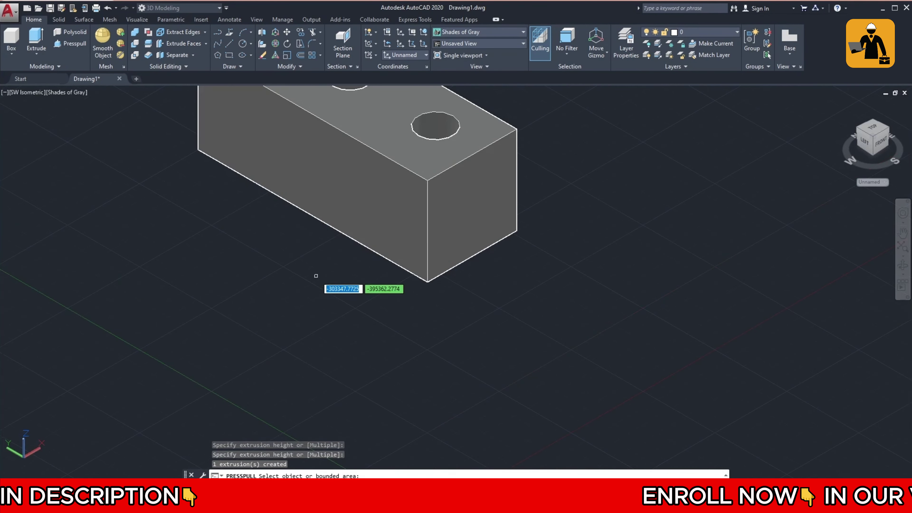
{"action": "scroll", "coordinate": [316, 275], "scroll_direction": "down", "scroll_amount": 3}
{"action": "scroll", "coordinate": [316, 281], "scroll_direction": "down", "scroll_amount": 2}
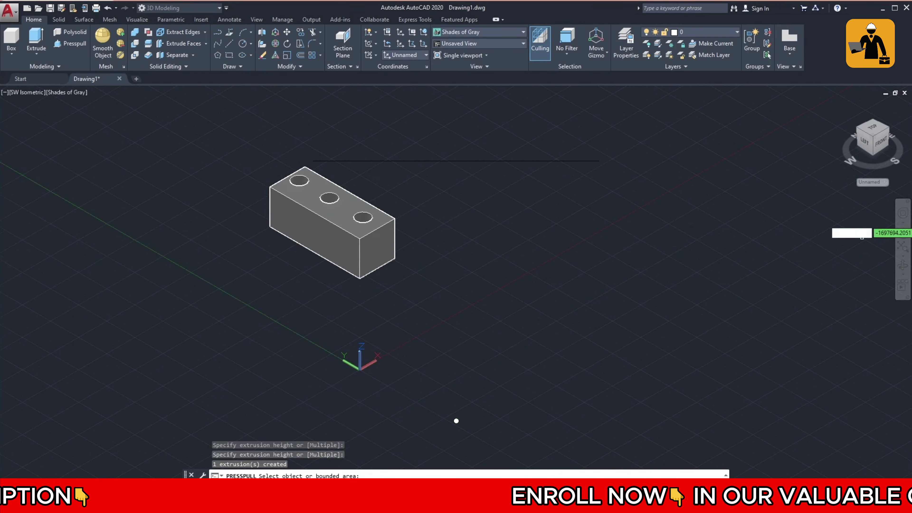
{"action": "left_click", "coordinate": [901, 235]}
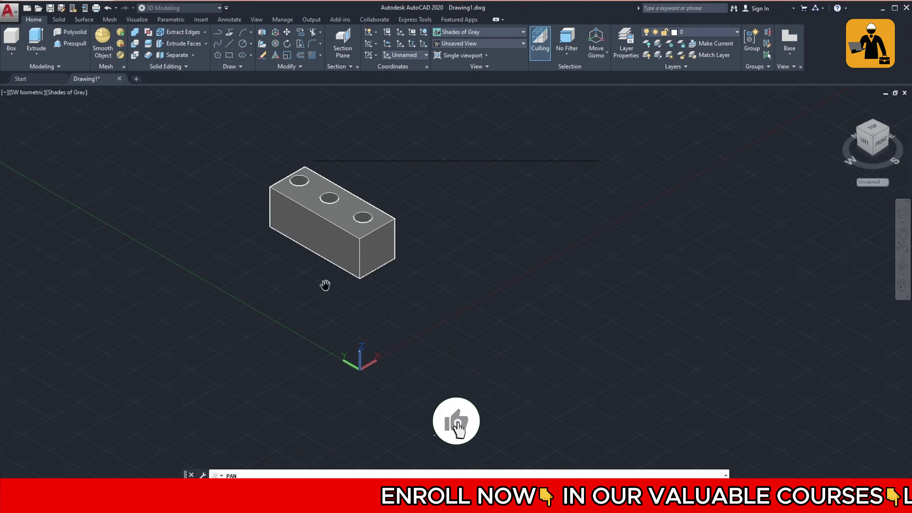
{"action": "left_click_drag", "start_coordinate": [325, 285], "coordinate": [373, 354]}
{"action": "scroll", "coordinate": [371, 341], "scroll_direction": "up", "scroll_amount": 1}
{"action": "scroll", "coordinate": [368, 323], "scroll_direction": "up", "scroll_amount": 1}
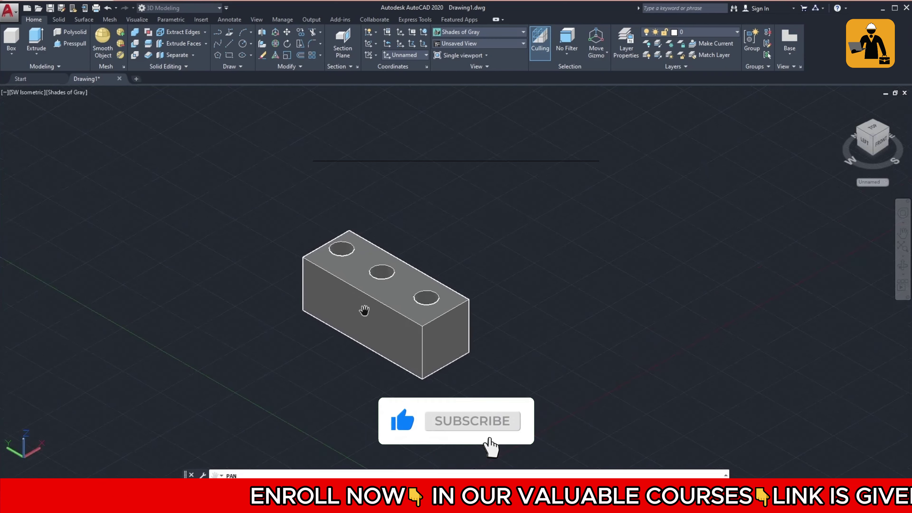
{"action": "scroll", "coordinate": [366, 313], "scroll_direction": "up", "scroll_amount": 2}
{"action": "scroll", "coordinate": [472, 312], "scroll_direction": "up", "scroll_amount": 1}
{"action": "scroll", "coordinate": [474, 311], "scroll_direction": "up", "scroll_amount": 2}
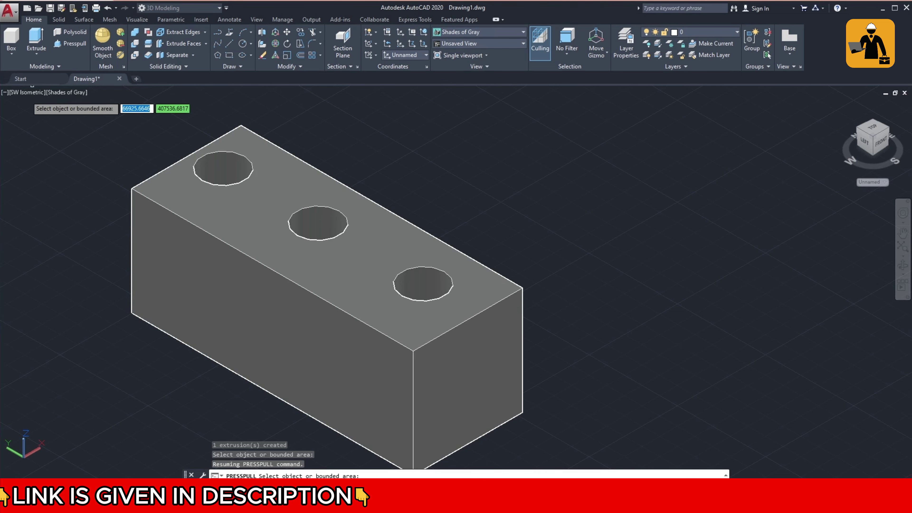
{"action": "key", "text": "Escape"}
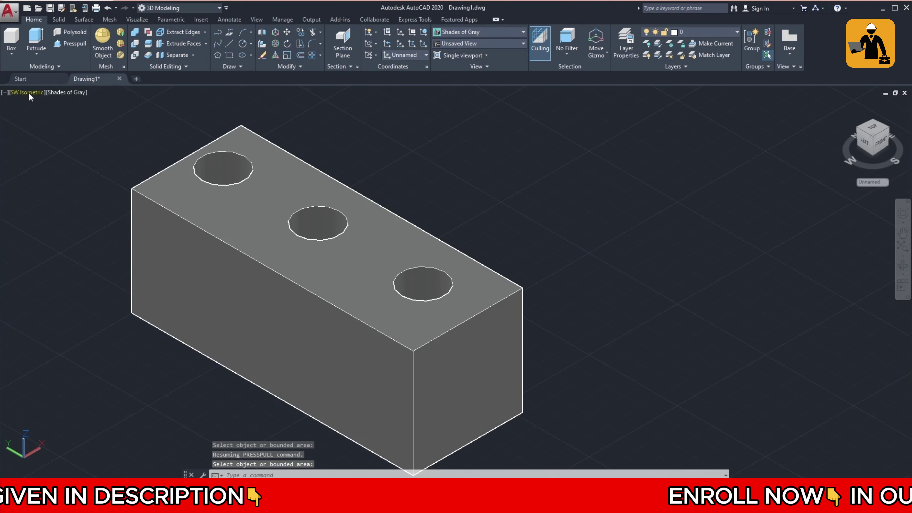
Step: Switch the viewport to Top view to look straight down on the block
{"action": "left_click", "coordinate": [30, 92]}
{"action": "left_click", "coordinate": [54, 119]}
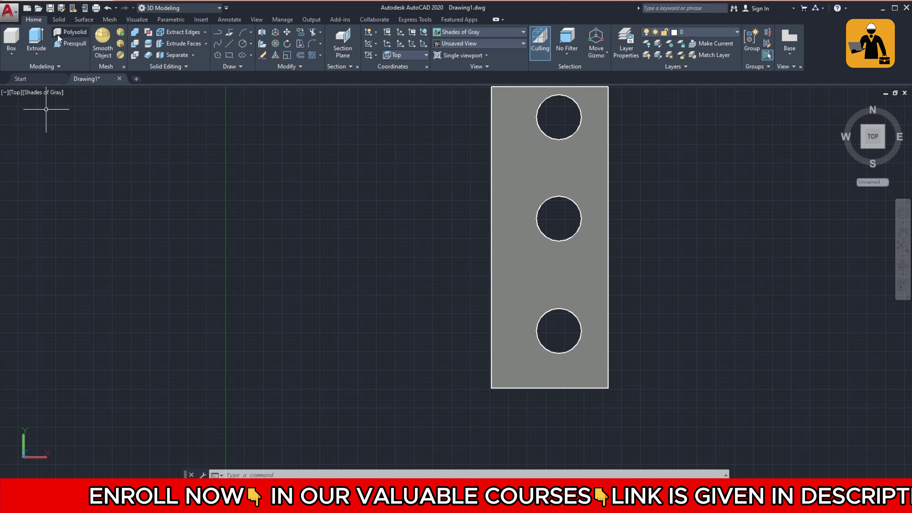
{"action": "left_click", "coordinate": [71, 44]}
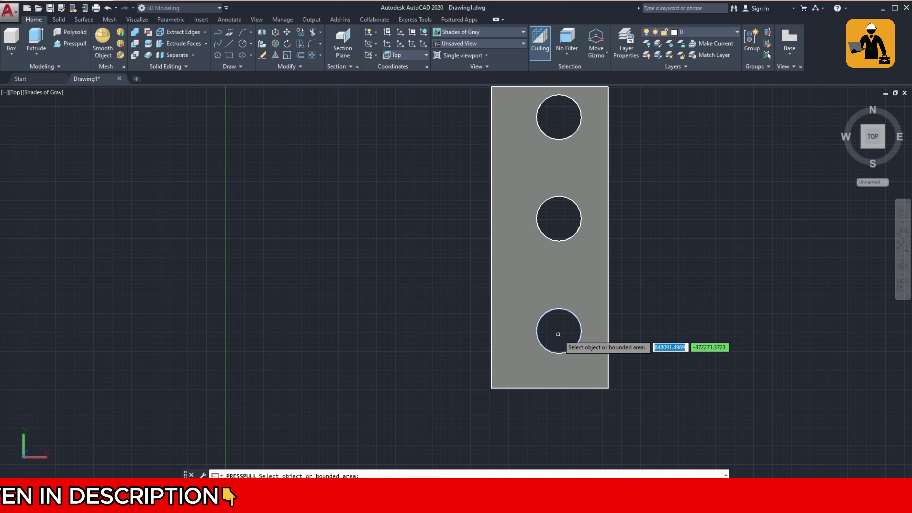
Step: Press-pull the bottom hole by 80000 to fill it
{"action": "left_click", "coordinate": [557, 334]}
{"action": "type", "text": "80000"}
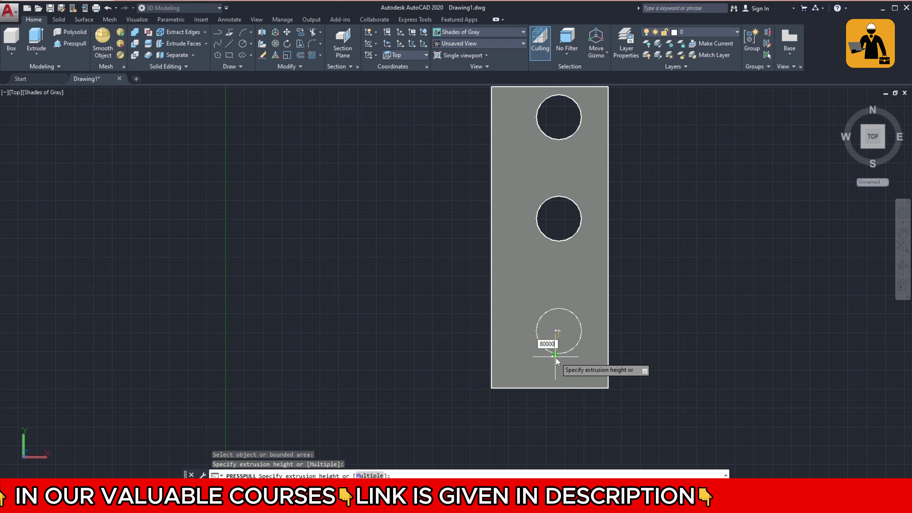
{"action": "key", "text": "Return"}
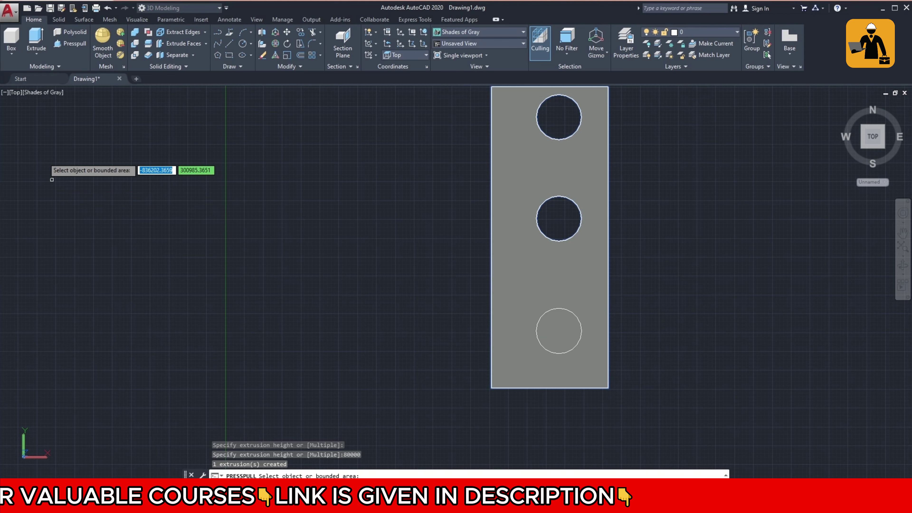
{"action": "key", "text": "Return"}
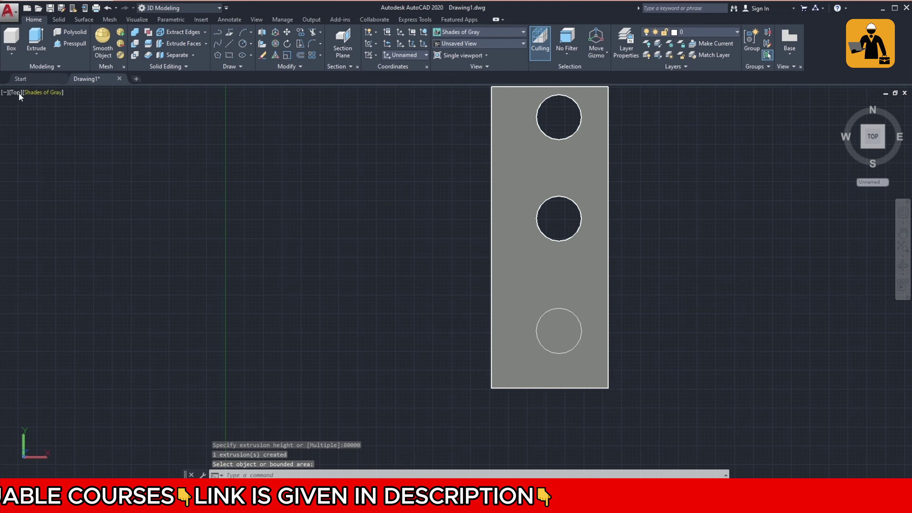
Step: Check the block in SW Isometric, then return to Top view
{"action": "left_click", "coordinate": [17, 92]}
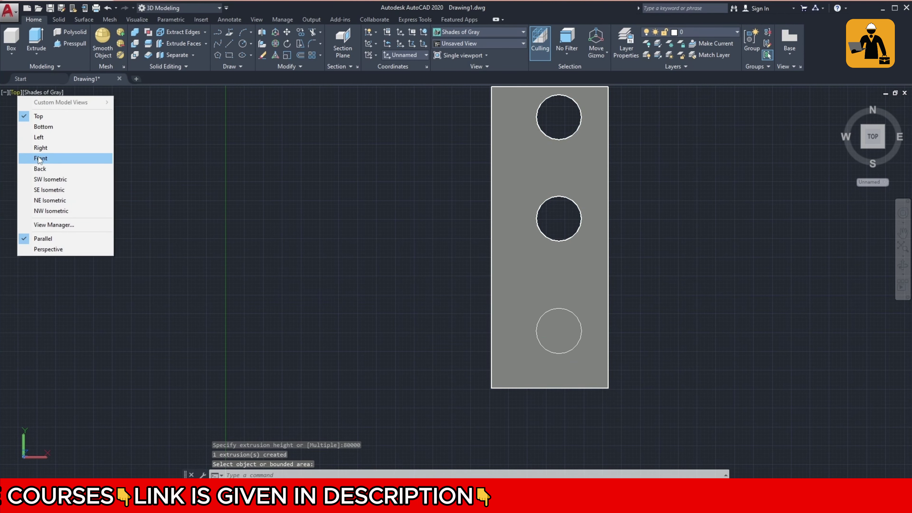
{"action": "left_click", "coordinate": [45, 181]}
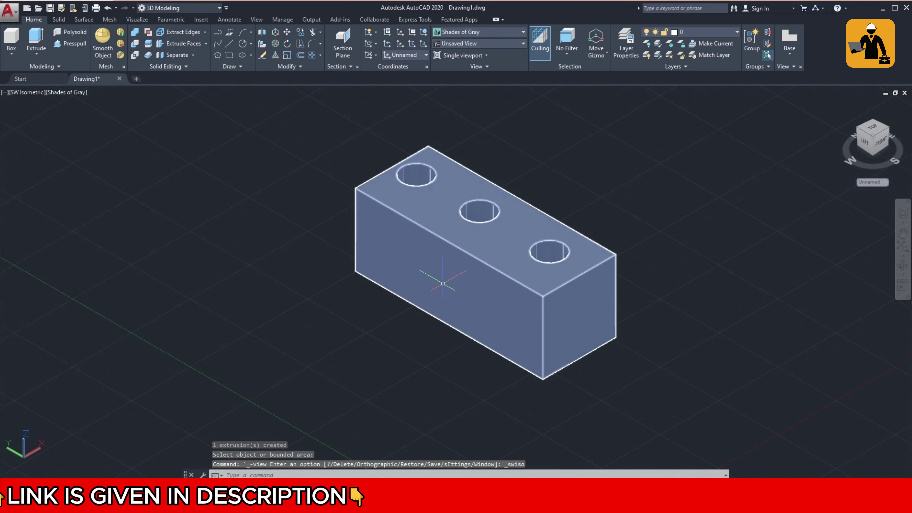
{"action": "scroll", "coordinate": [624, 333], "scroll_direction": "up", "scroll_amount": 5}
{"action": "scroll", "coordinate": [592, 302], "scroll_direction": "down", "scroll_amount": 3}
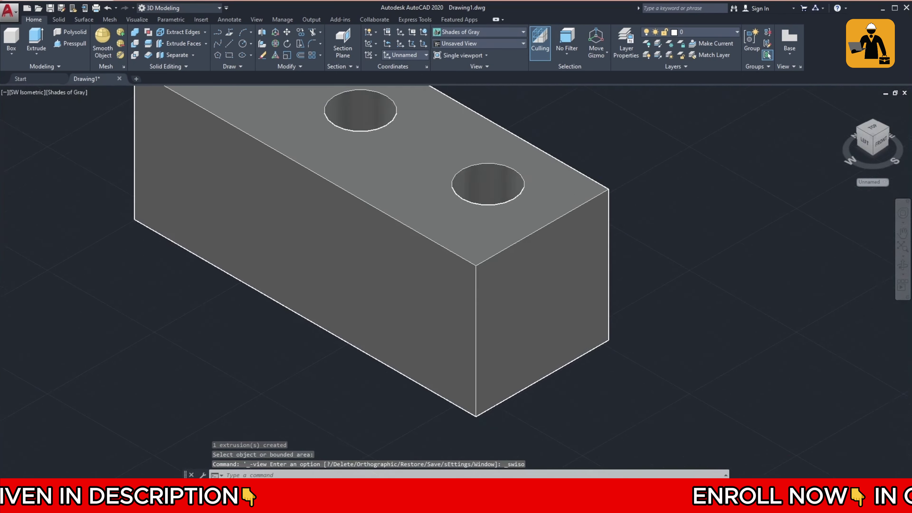
{"action": "scroll", "coordinate": [562, 272], "scroll_direction": "down", "scroll_amount": 2}
{"action": "left_click", "coordinate": [562, 272]}
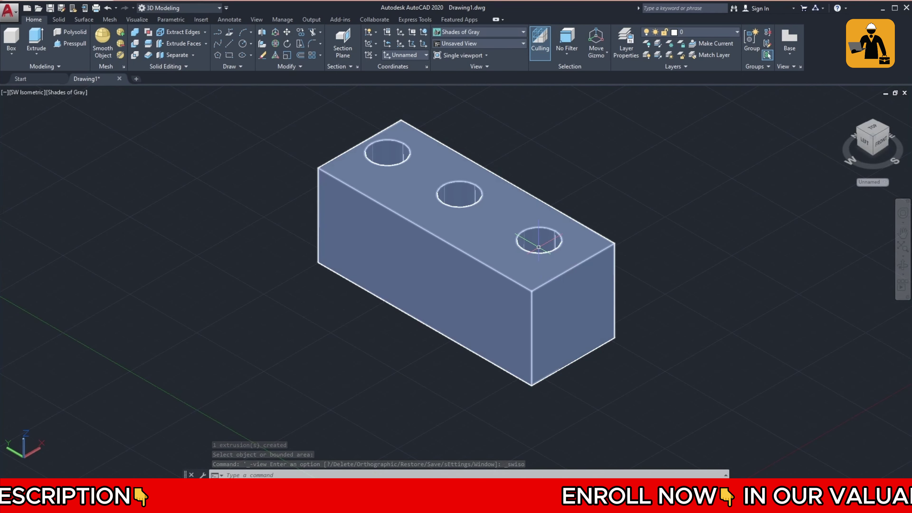
{"action": "key", "text": "Escape"}
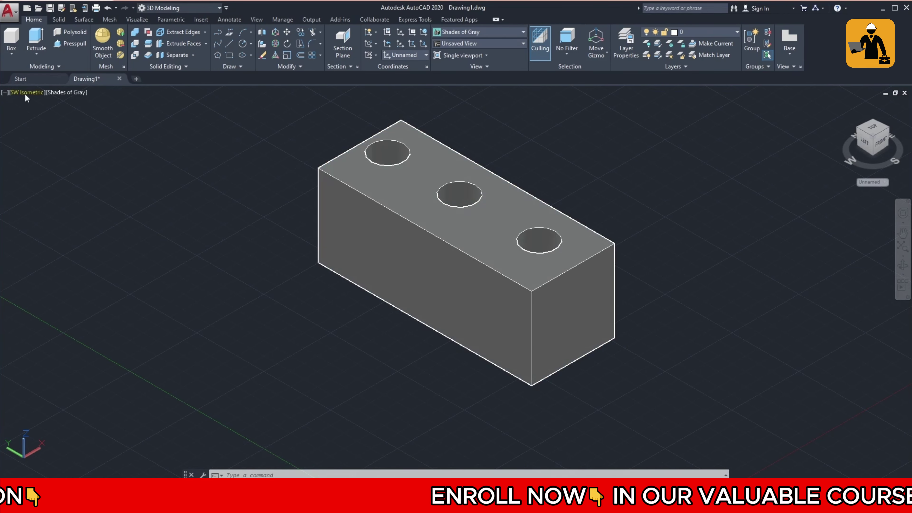
{"action": "left_click", "coordinate": [27, 92]}
{"action": "left_click", "coordinate": [45, 116]}
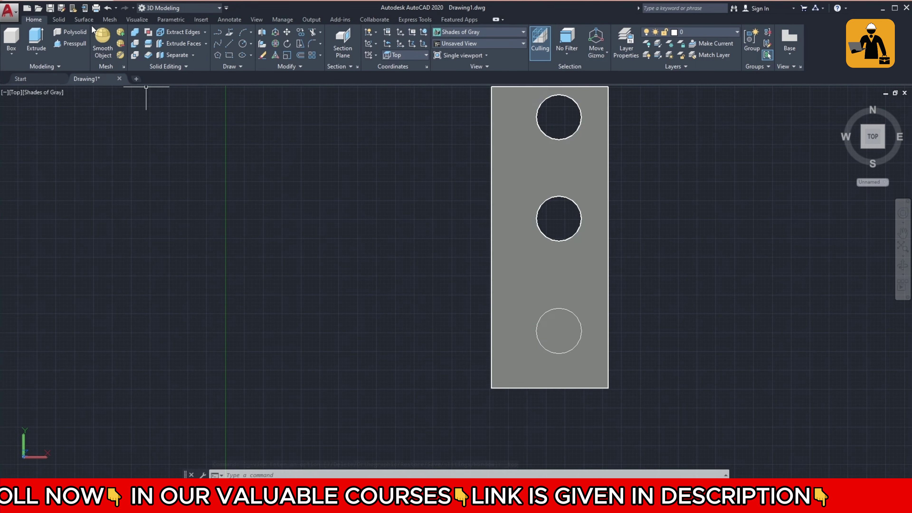
Step: Press-pull the bottom circle area by 80000, then by a further 20000
{"action": "left_click", "coordinate": [68, 44]}
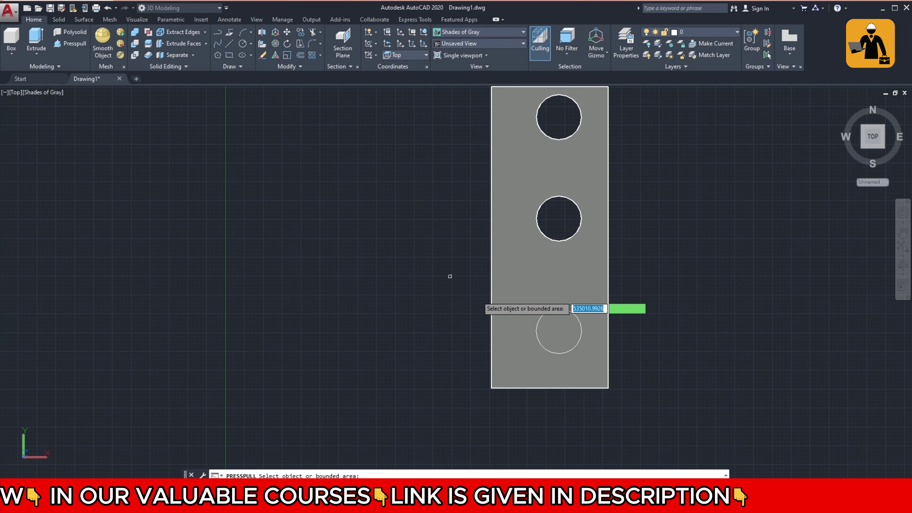
{"action": "left_click", "coordinate": [555, 332]}
{"action": "type", "text": "80000"}
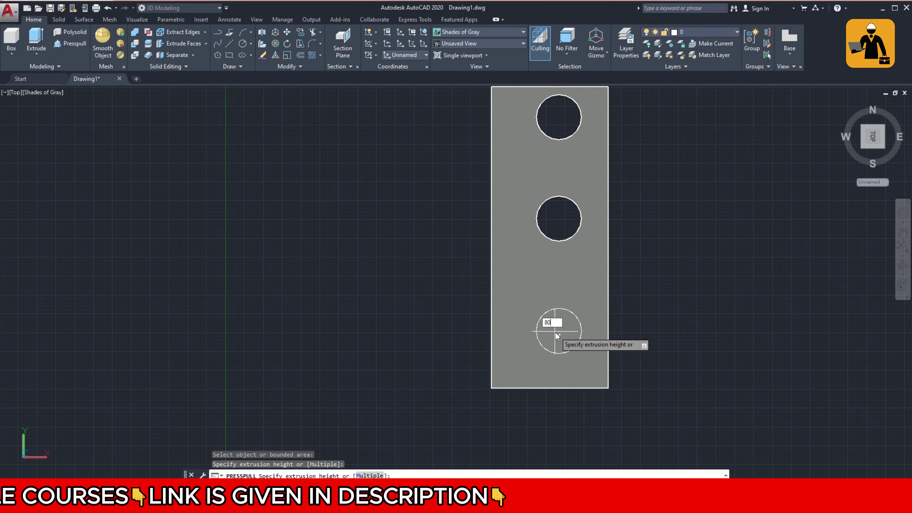
{"action": "key", "text": "Return"}
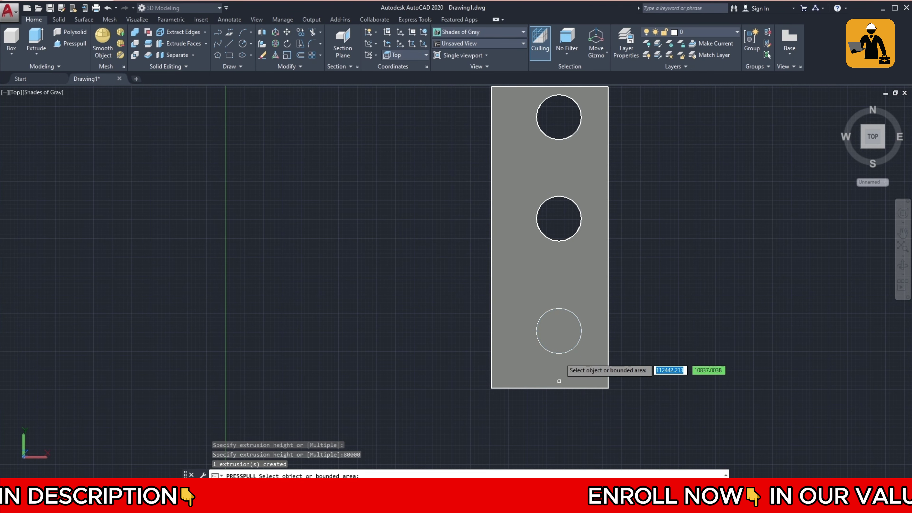
{"action": "left_click", "coordinate": [560, 339]}
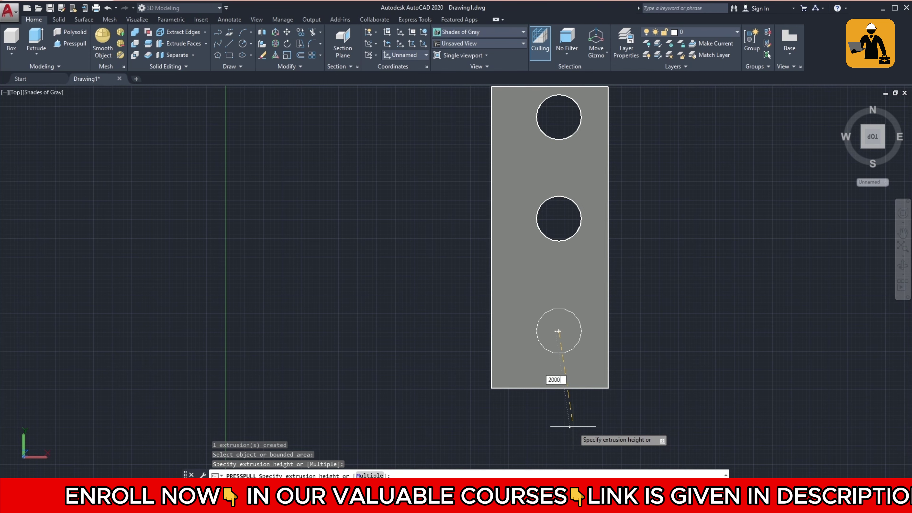
{"action": "type", "text": "20000"}
{"action": "key", "text": "Return"}
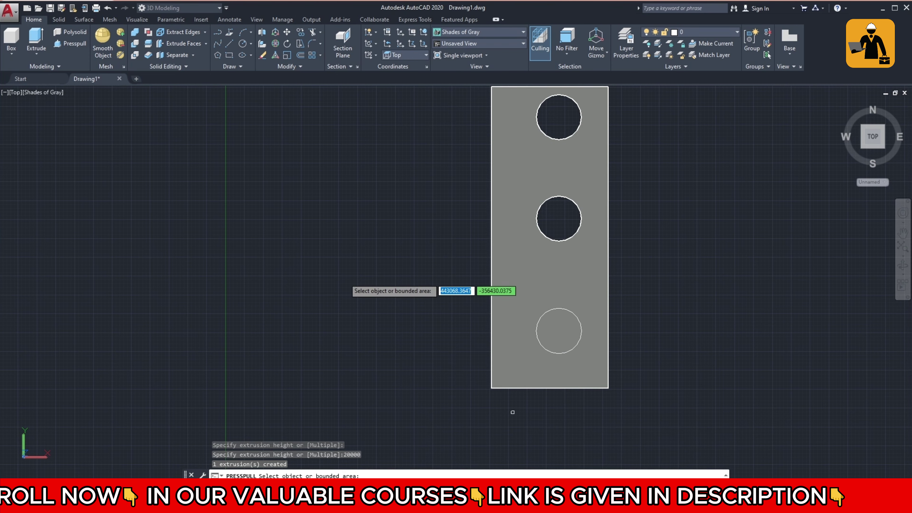
{"action": "key", "text": "Return"}
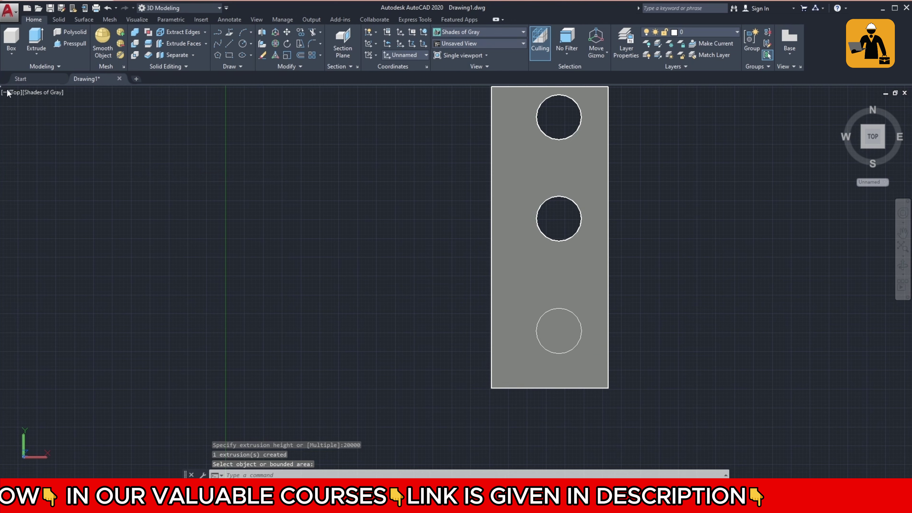
Step: Inspect the block in SW Isometric and Bottom views, then return to Top view
{"action": "left_click", "coordinate": [16, 93]}
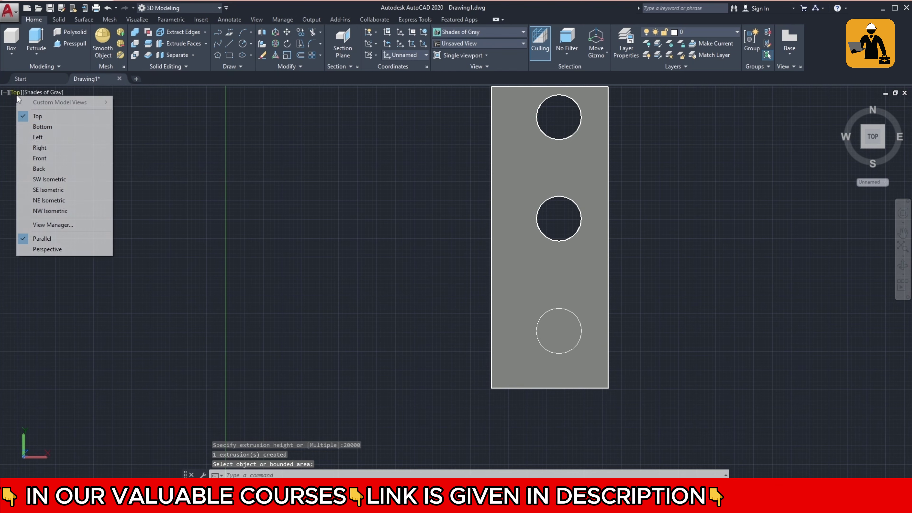
{"action": "left_click", "coordinate": [49, 182]}
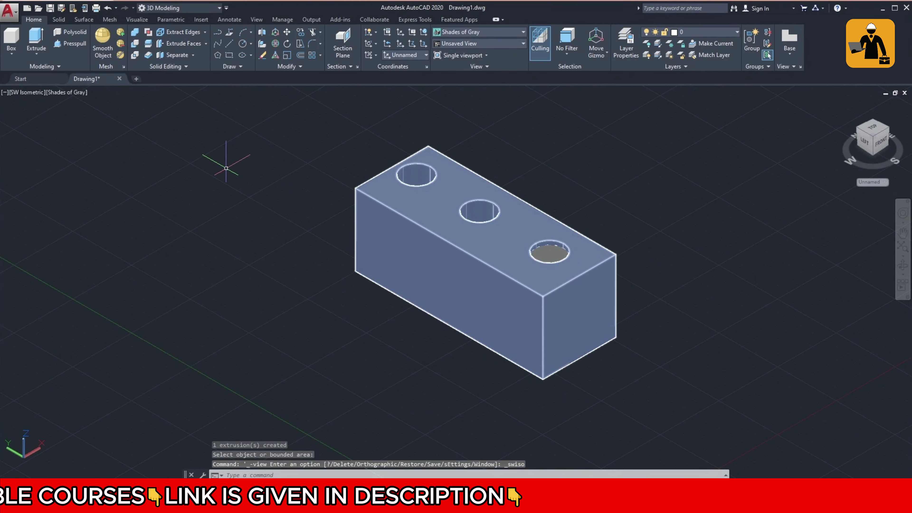
{"action": "left_click", "coordinate": [22, 92]}
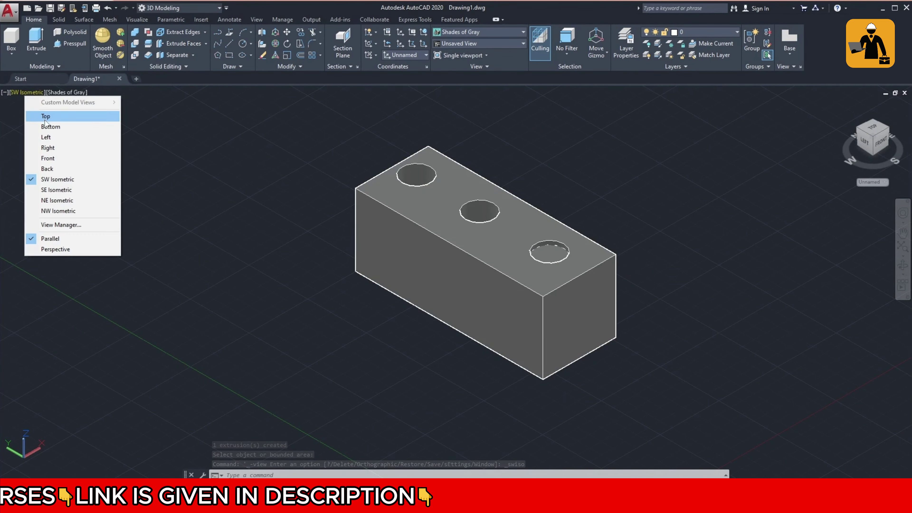
{"action": "left_click", "coordinate": [47, 124]}
{"action": "left_click", "coordinate": [22, 93]}
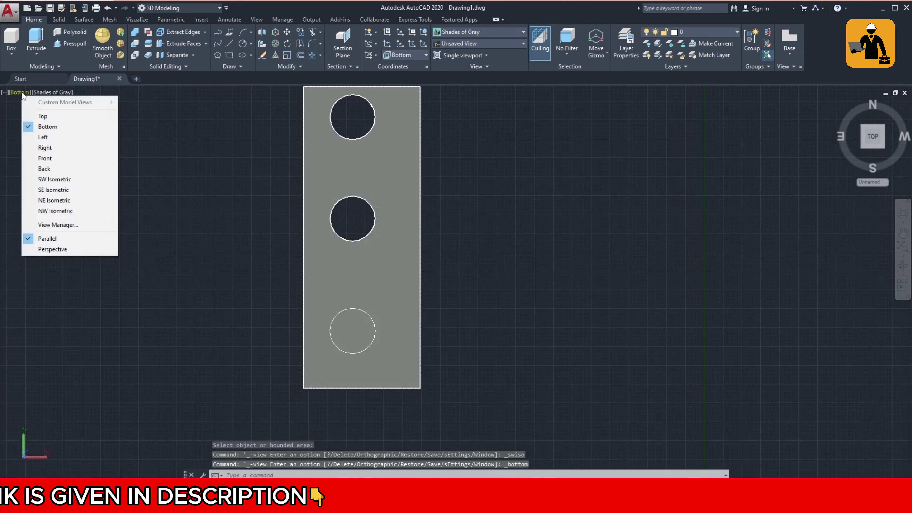
{"action": "left_click", "coordinate": [40, 115]}
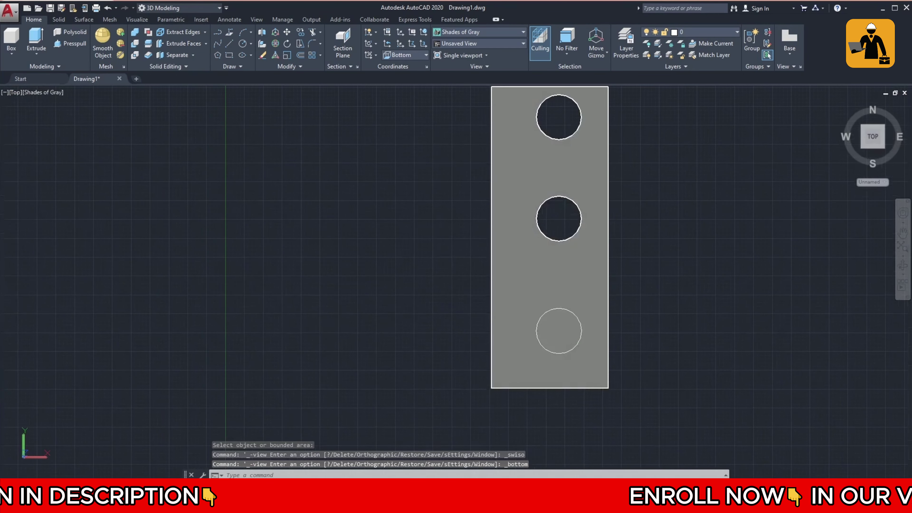
Step: Press-pull the area inside the bottom circle by a height of 50000
{"action": "left_click", "coordinate": [560, 330]}
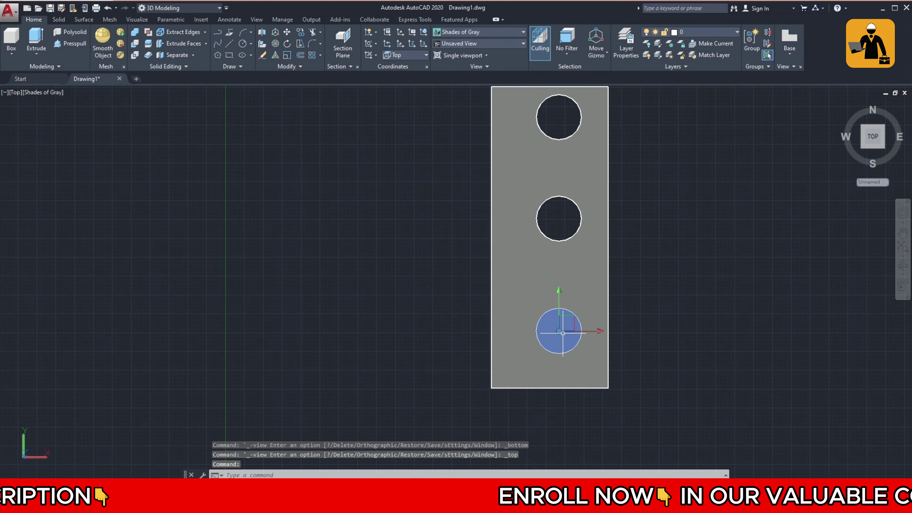
{"action": "key", "text": "Escape"}
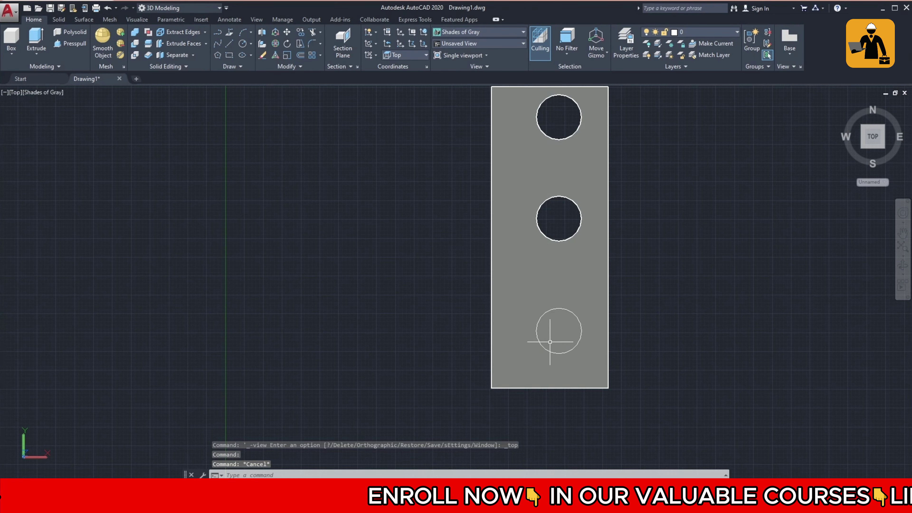
{"action": "left_click", "coordinate": [72, 42]}
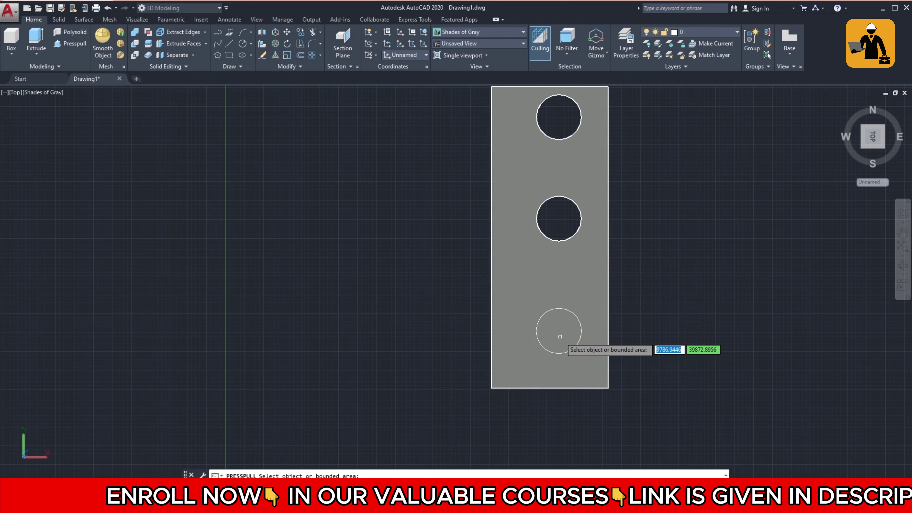
{"action": "left_click", "coordinate": [562, 340]}
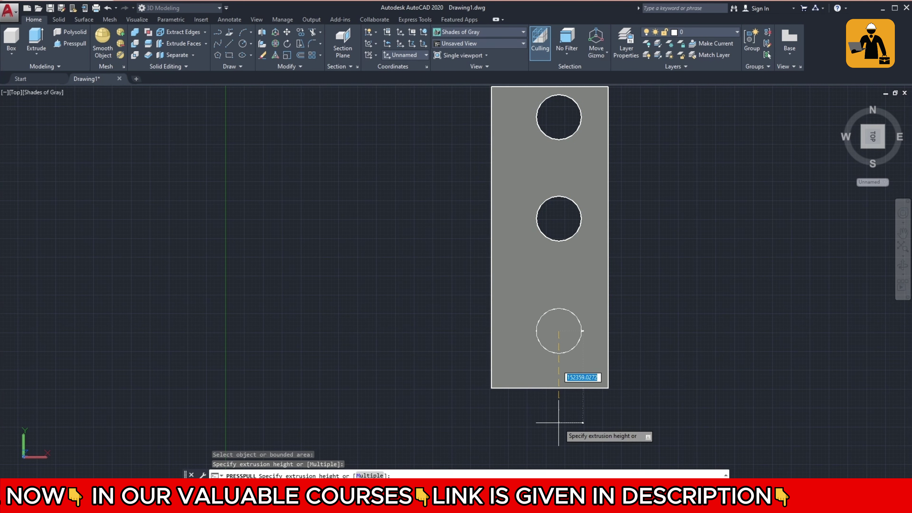
{"action": "type", "text": "50000"}
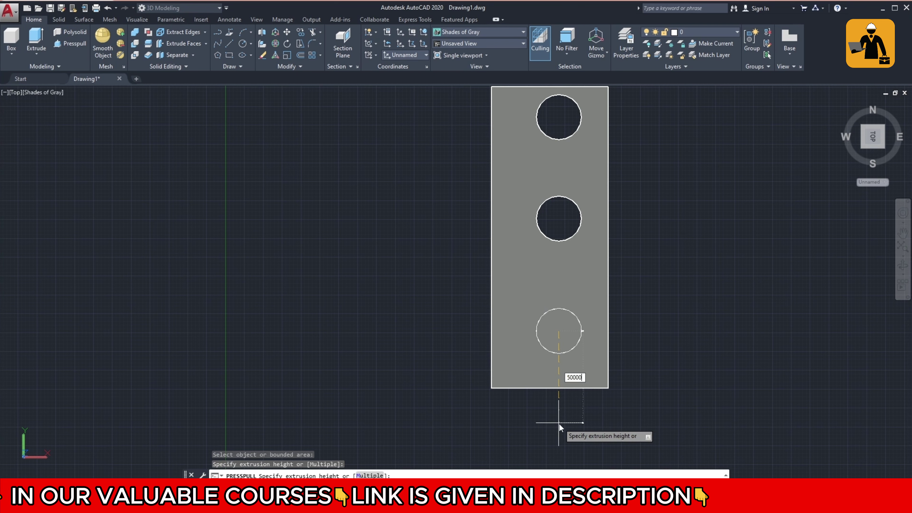
{"action": "key", "text": "Return"}
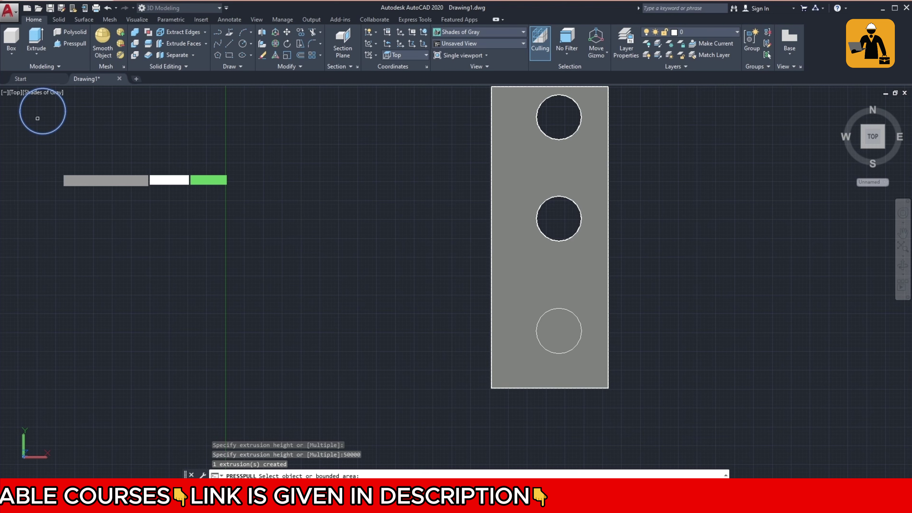
{"action": "key", "text": "Return"}
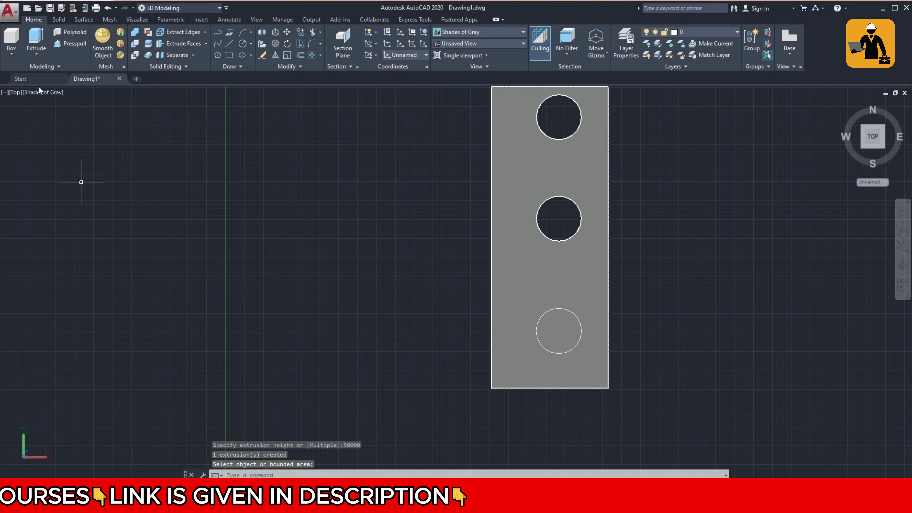
{"action": "left_click", "coordinate": [15, 92]}
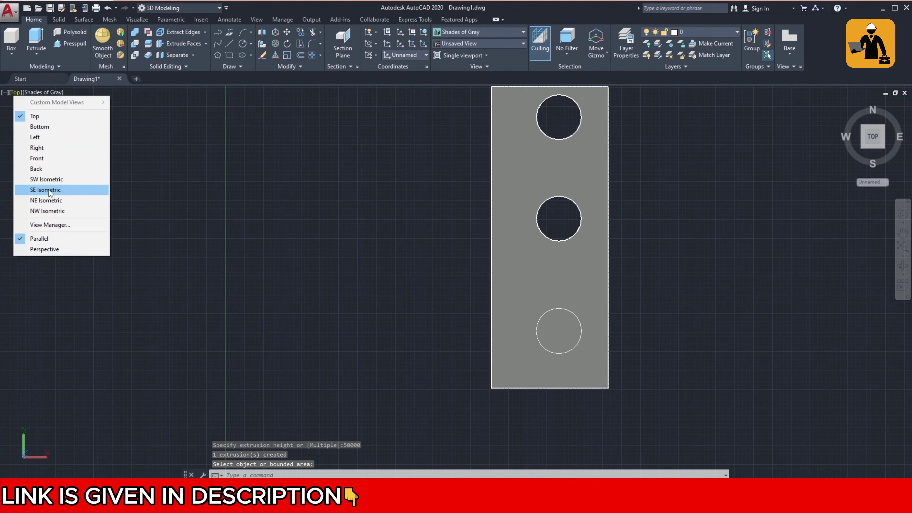
Step: In SW Isometric, pull the cylinder's top face up to a new height
{"action": "left_click", "coordinate": [52, 178]}
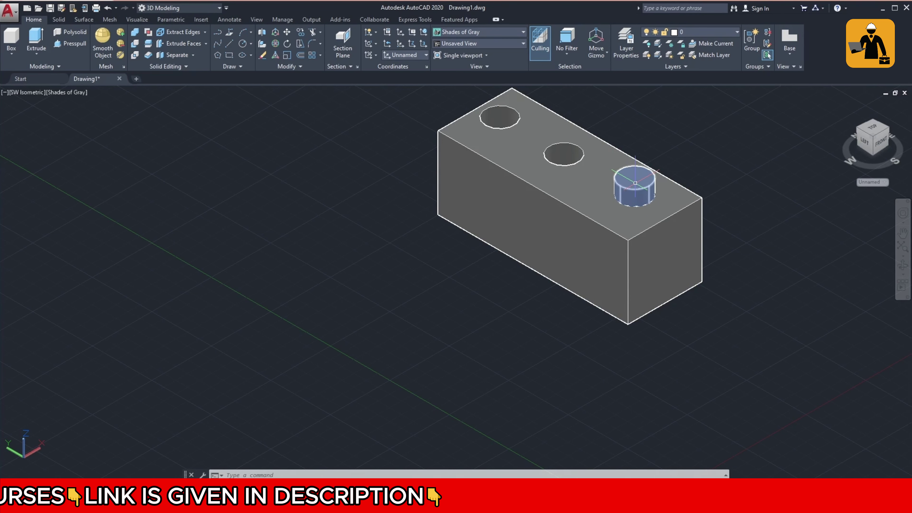
{"action": "left_click", "coordinate": [74, 45]}
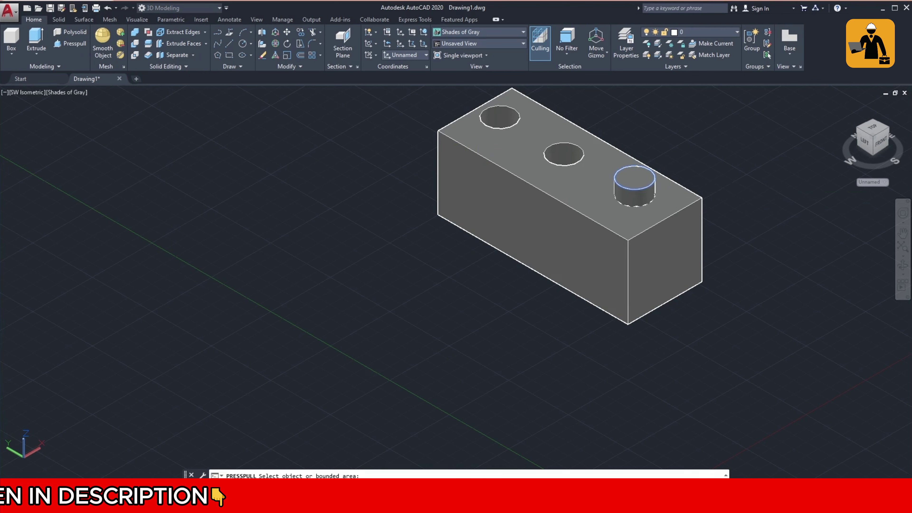
{"action": "left_click", "coordinate": [633, 178]}
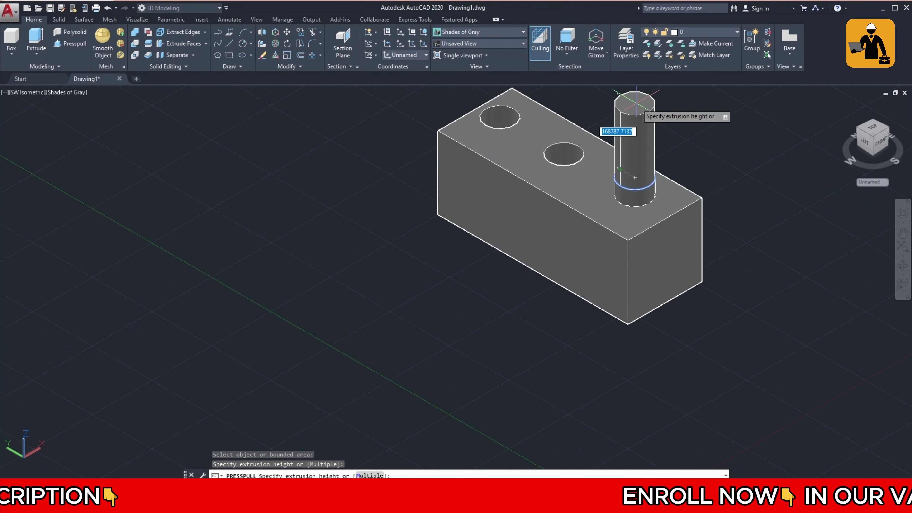
{"action": "scroll", "coordinate": [636, 105], "scroll_direction": "down", "scroll_amount": 3}
{"action": "scroll", "coordinate": [636, 104], "scroll_direction": "down", "scroll_amount": 2}
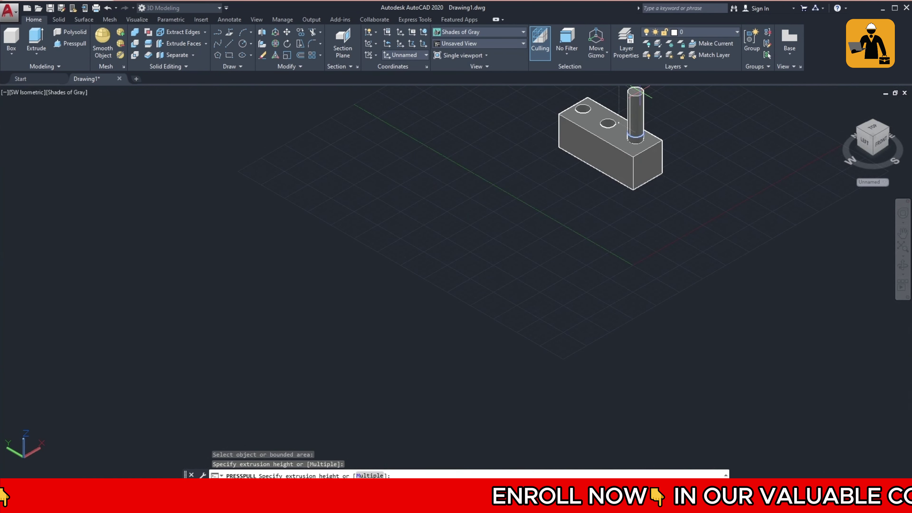
{"action": "left_click", "coordinate": [636, 104]}
{"action": "scroll", "coordinate": [589, 144], "scroll_direction": "up", "scroll_amount": 2}
{"action": "scroll", "coordinate": [578, 149], "scroll_direction": "up", "scroll_amount": 1}
{"action": "scroll", "coordinate": [634, 150], "scroll_direction": "down", "scroll_amount": 1}
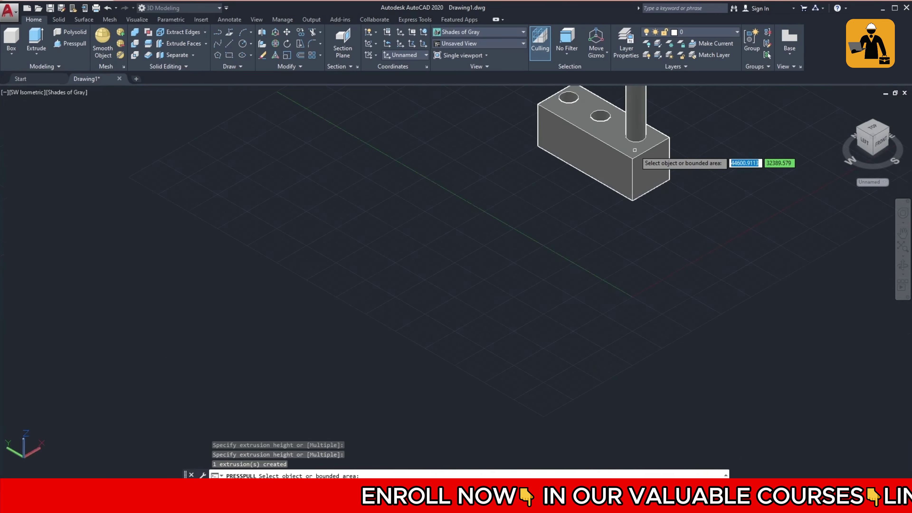
{"action": "scroll", "coordinate": [634, 150], "scroll_direction": "down", "scroll_amount": 1}
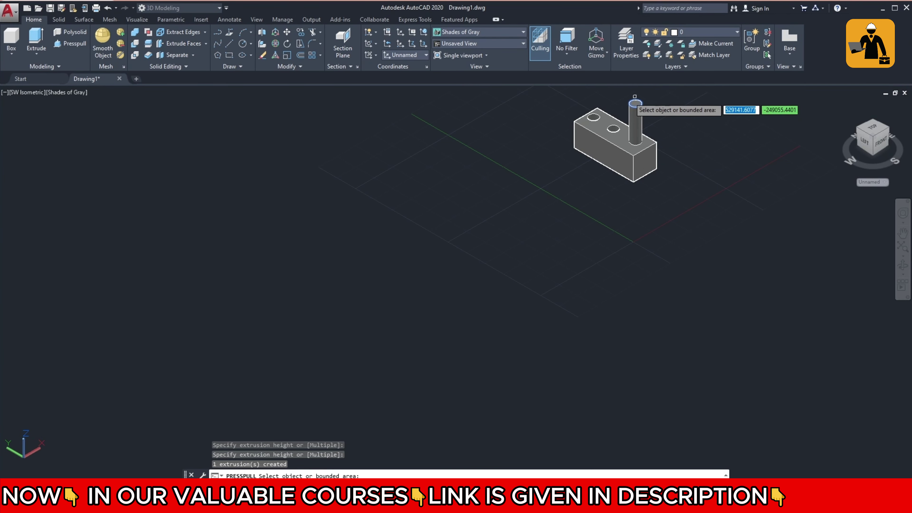
{"action": "scroll", "coordinate": [624, 106], "scroll_direction": "up", "scroll_amount": 3}
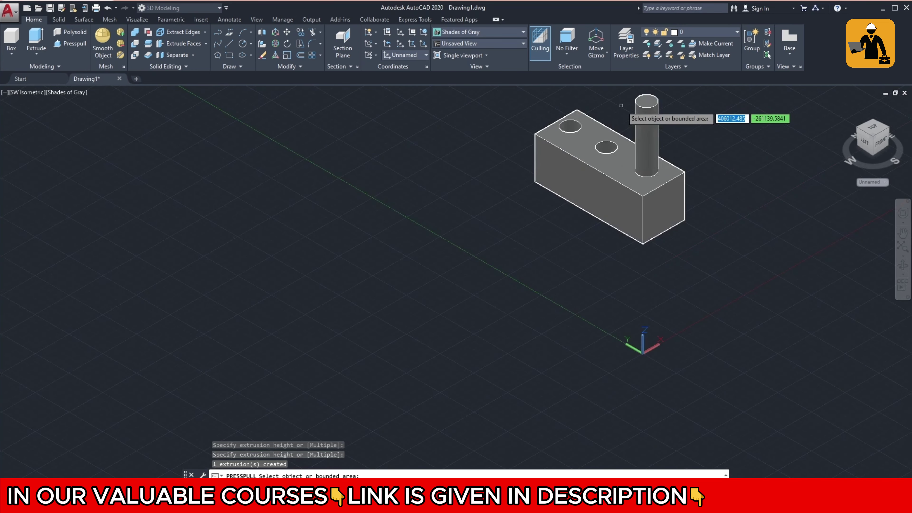
{"action": "scroll", "coordinate": [621, 105], "scroll_direction": "up", "scroll_amount": 2}
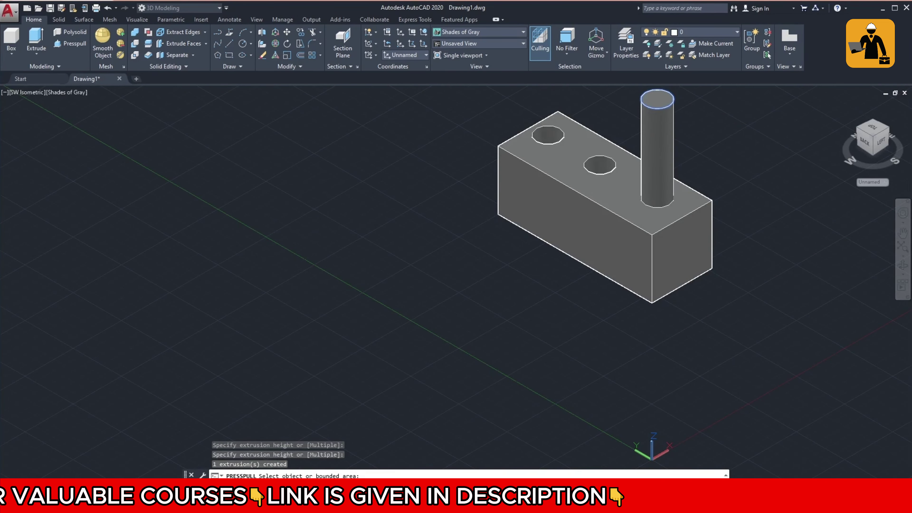
Step: Press the cylinder top down shorter, check it by orbiting, and end Presspull
{"action": "left_click", "coordinate": [657, 101]}
{"action": "left_click", "coordinate": [657, 141]}
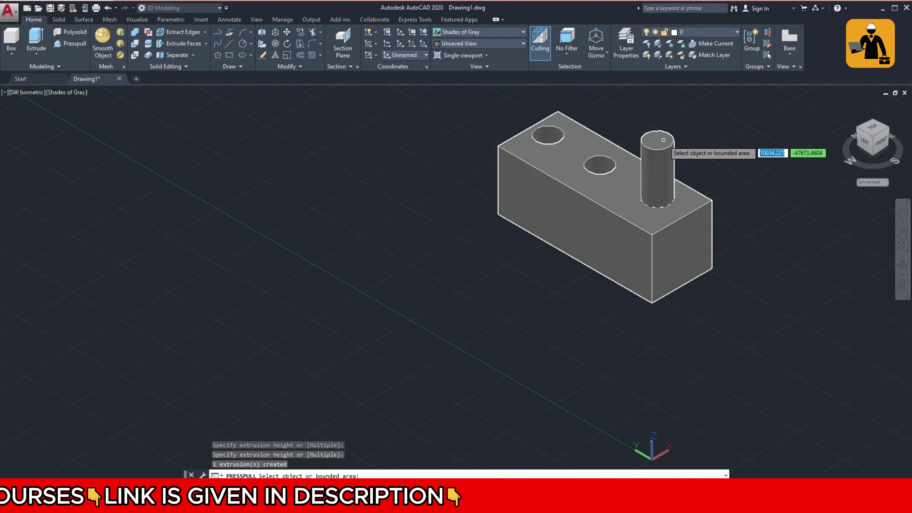
{"action": "scroll", "coordinate": [663, 140], "scroll_direction": "up", "scroll_amount": 2}
{"action": "scroll", "coordinate": [663, 139], "scroll_direction": "down", "scroll_amount": 3}
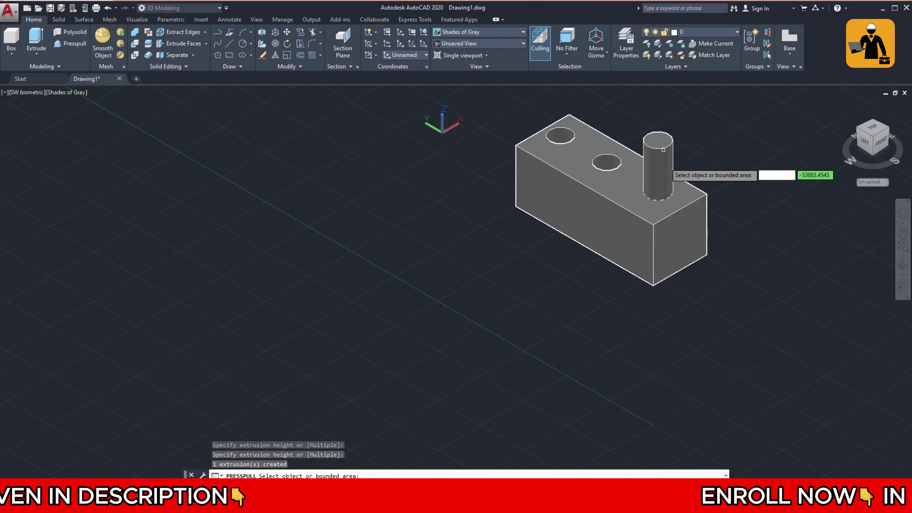
{"action": "middle_click_drag", "start_coordinate": [663, 140], "coordinate": [662, 167], "text": "shift"}
{"action": "key", "text": "ctrl+z"}
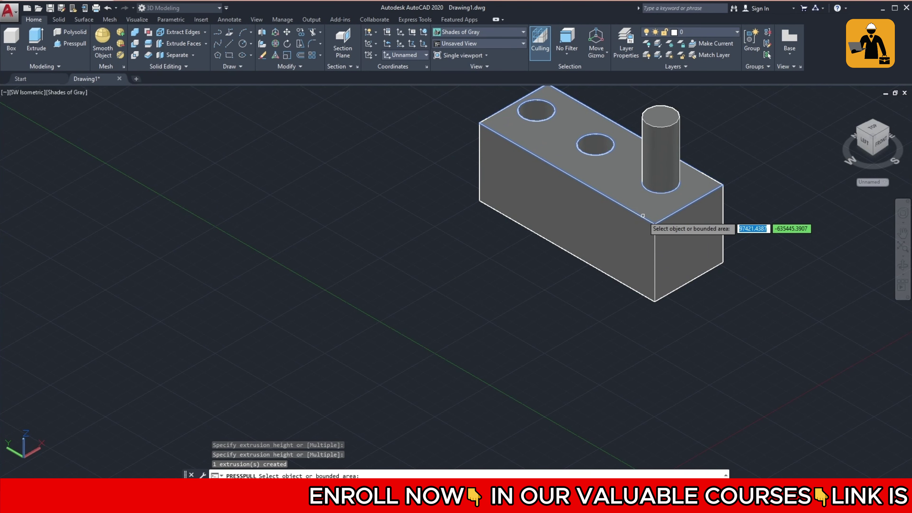
{"action": "key", "text": "Return"}
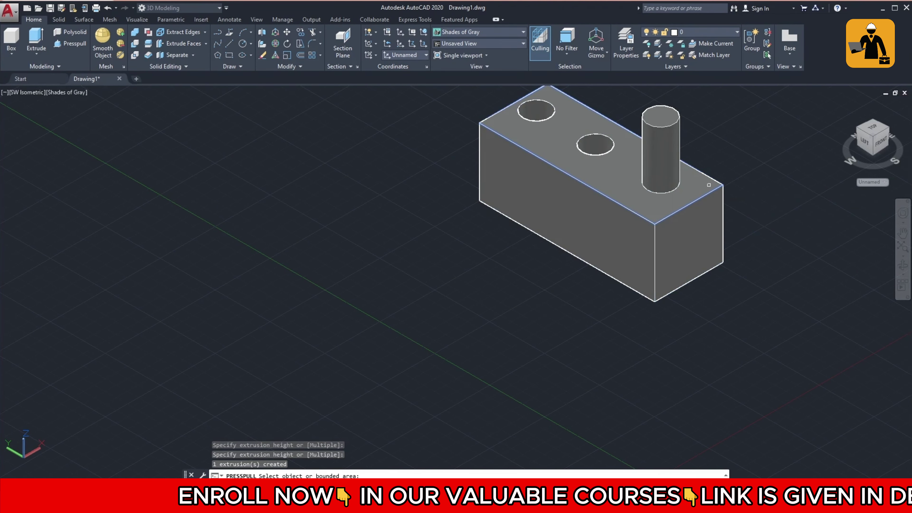
Step: Erase the holed block and the leftover circle using crossing windows, then pan to the origin
{"action": "left_click", "coordinate": [730, 136]}
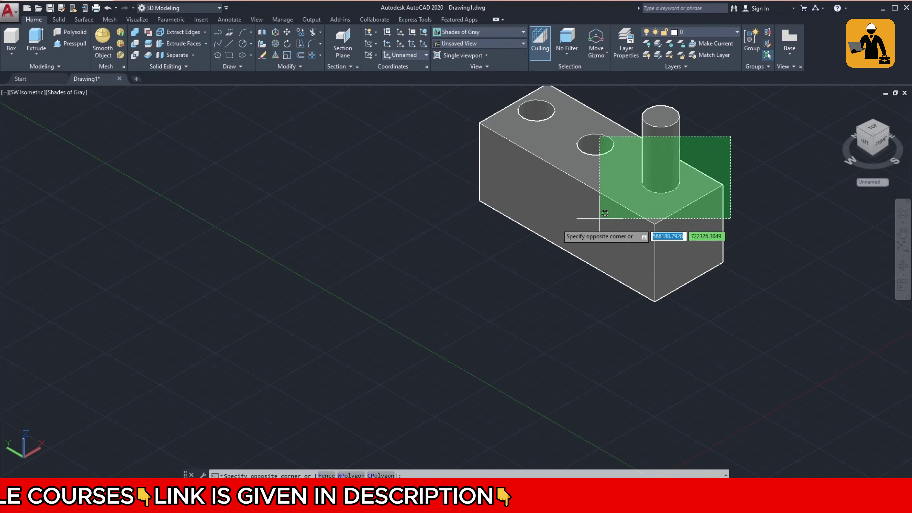
{"action": "left_click", "coordinate": [481, 268]}
{"action": "key", "text": "Delete"}
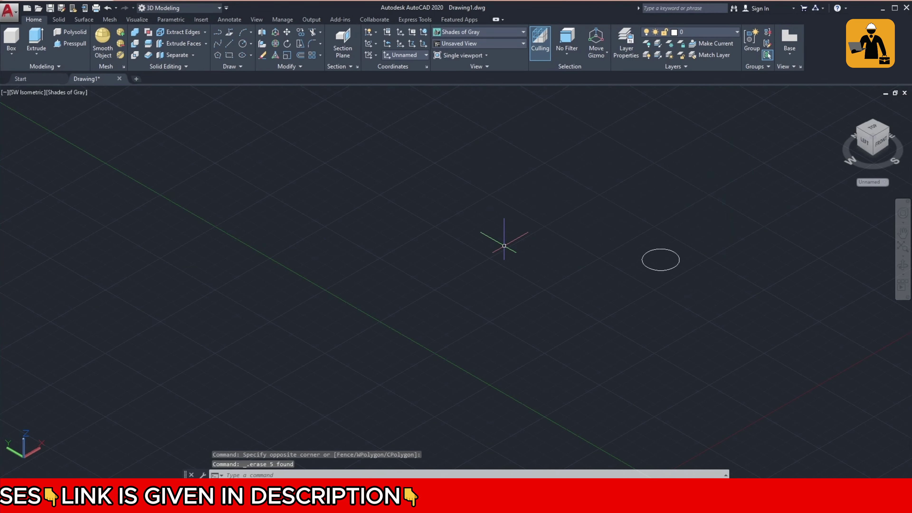
{"action": "left_click", "coordinate": [690, 230]}
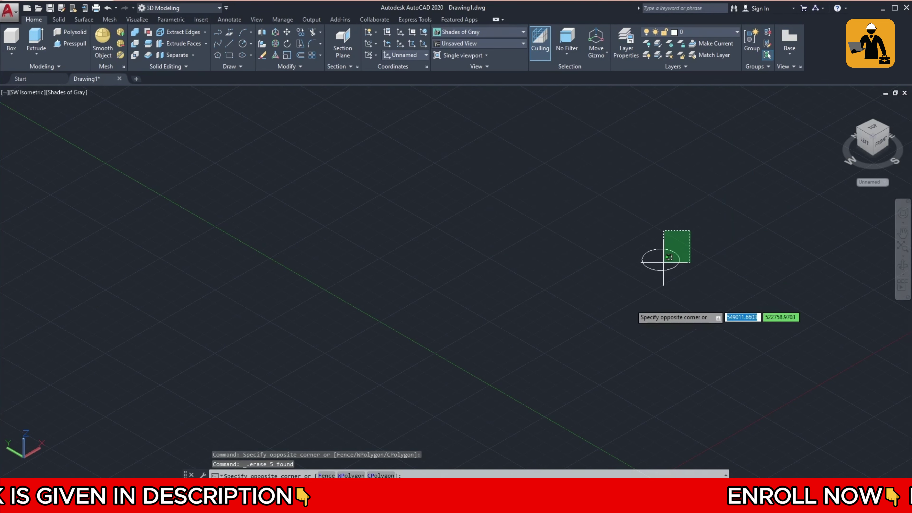
{"action": "left_click", "coordinate": [607, 329]}
{"action": "key", "text": "Delete"}
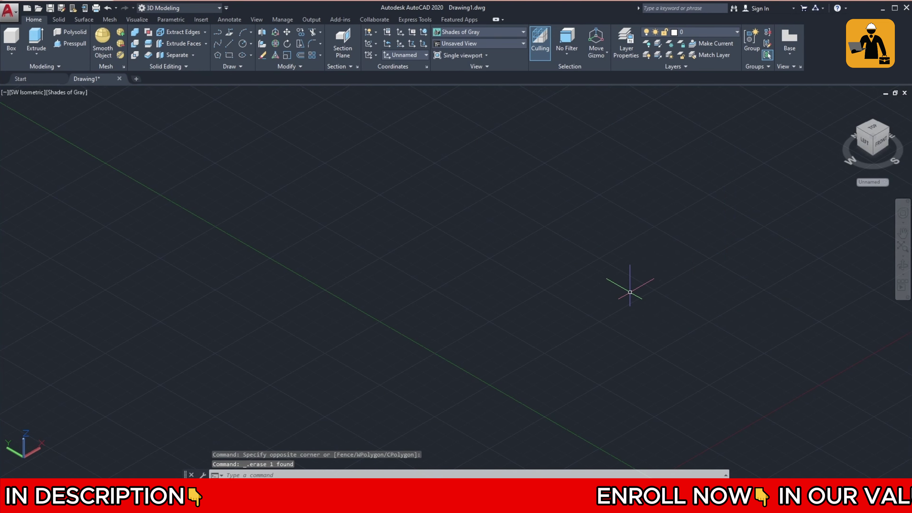
{"action": "middle_click_drag", "start_coordinate": [574, 249], "coordinate": [576, 233]}
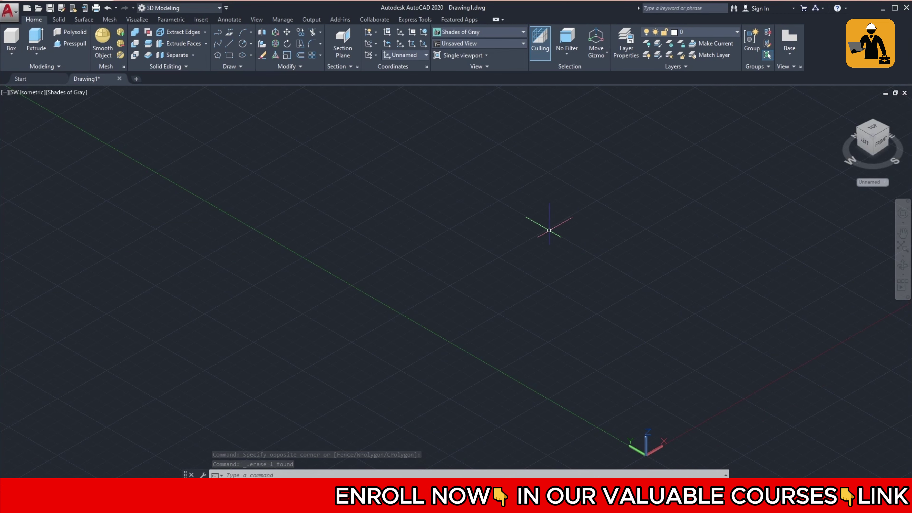
Step: Draw a 7000 by 7000 rectangle with REC from a picked first corner
{"action": "type", "text": "rec"}
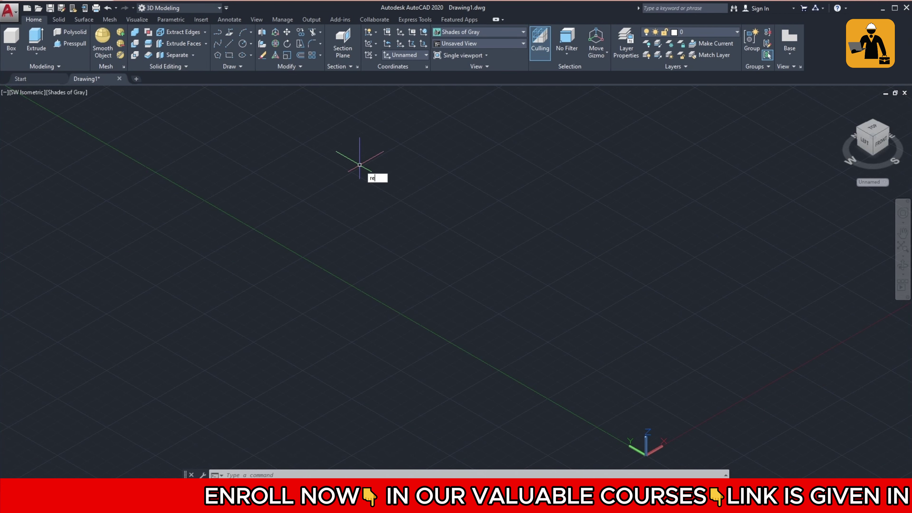
{"action": "key", "text": "Return"}
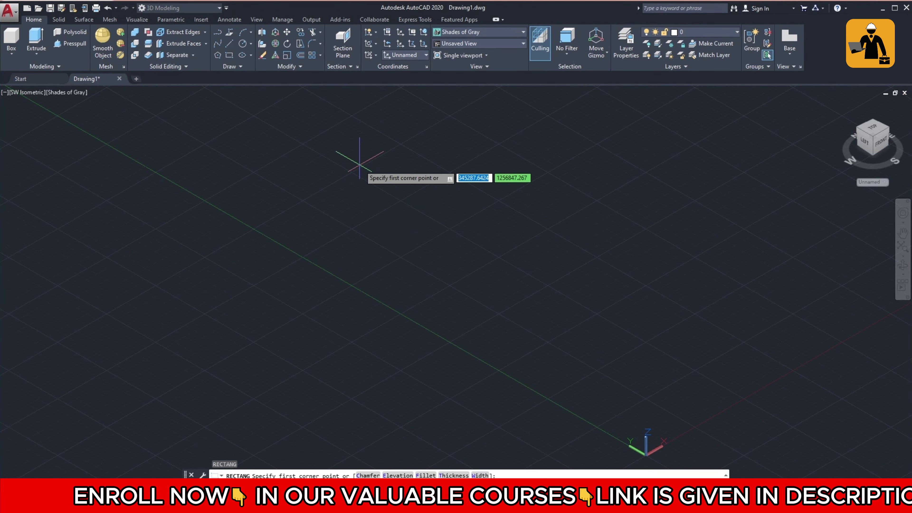
{"action": "scroll", "coordinate": [588, 264], "scroll_direction": "up", "scroll_amount": 2}
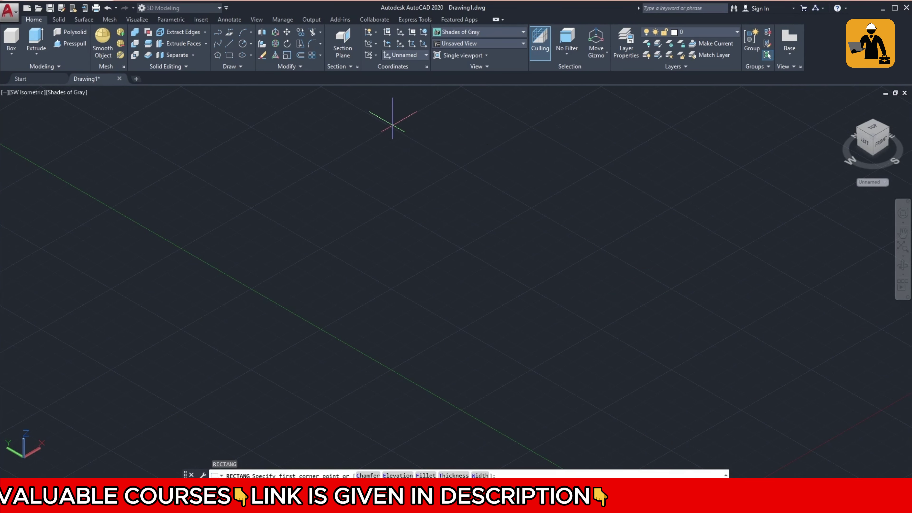
{"action": "left_click", "coordinate": [393, 126]}
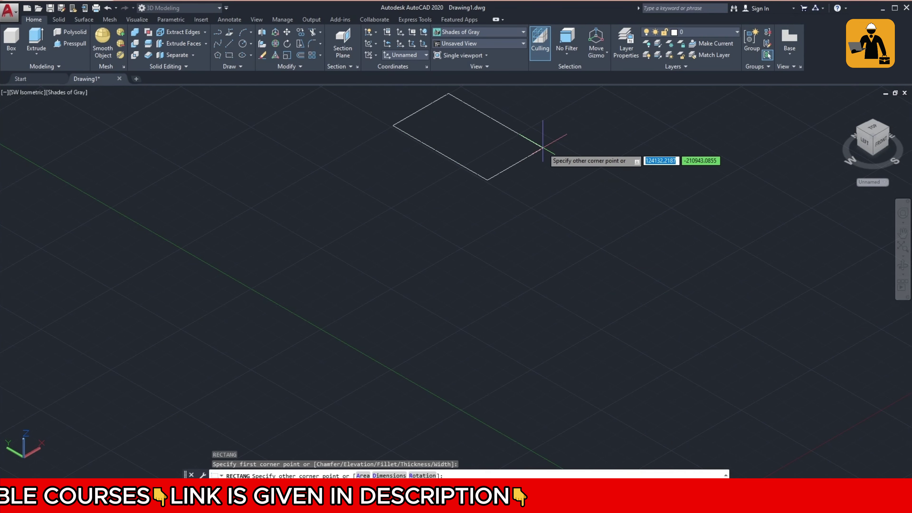
{"action": "scroll", "coordinate": [543, 147], "scroll_direction": "up", "scroll_amount": 2}
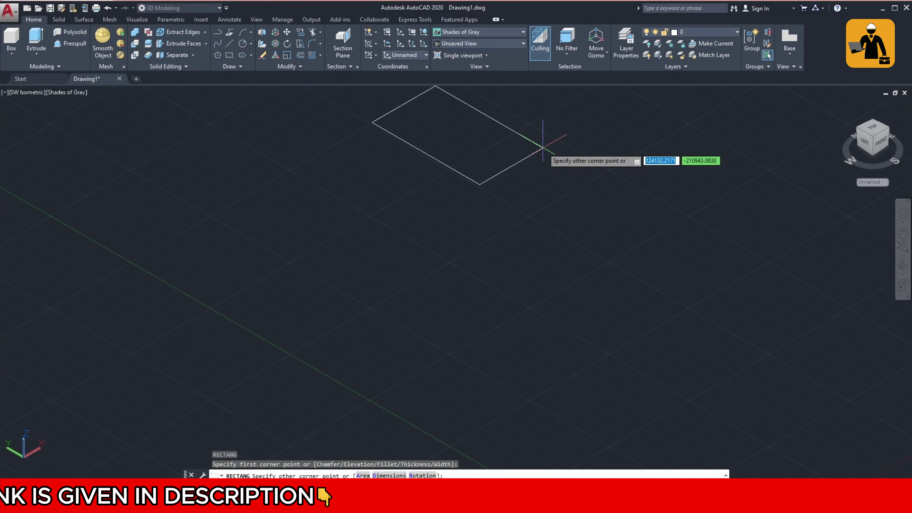
{"action": "type", "text": "0000"}
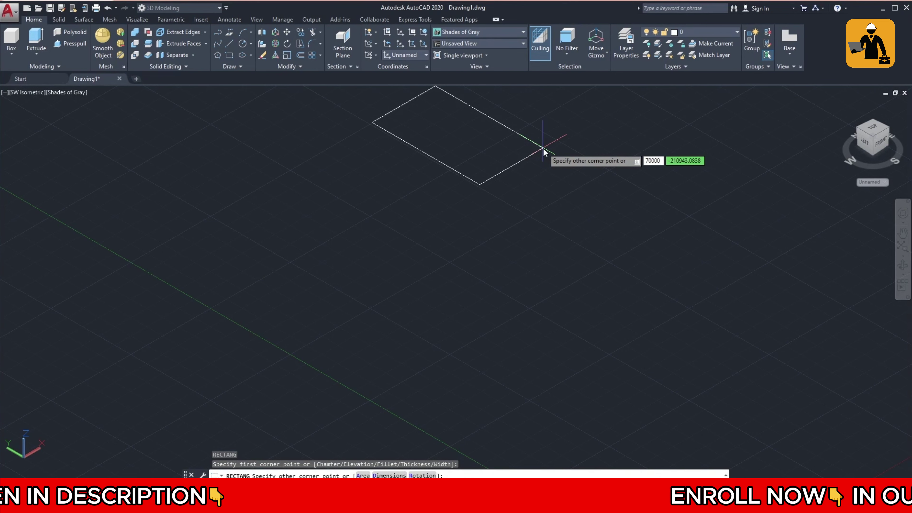
{"action": "key", "text": "BackSpace"}
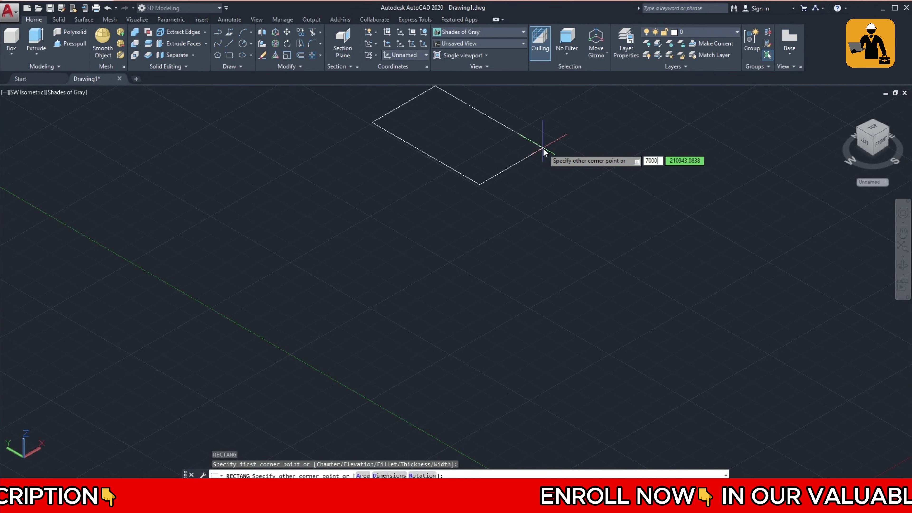
{"action": "key", "text": "Tab"}
{"action": "type", "text": "7000"}
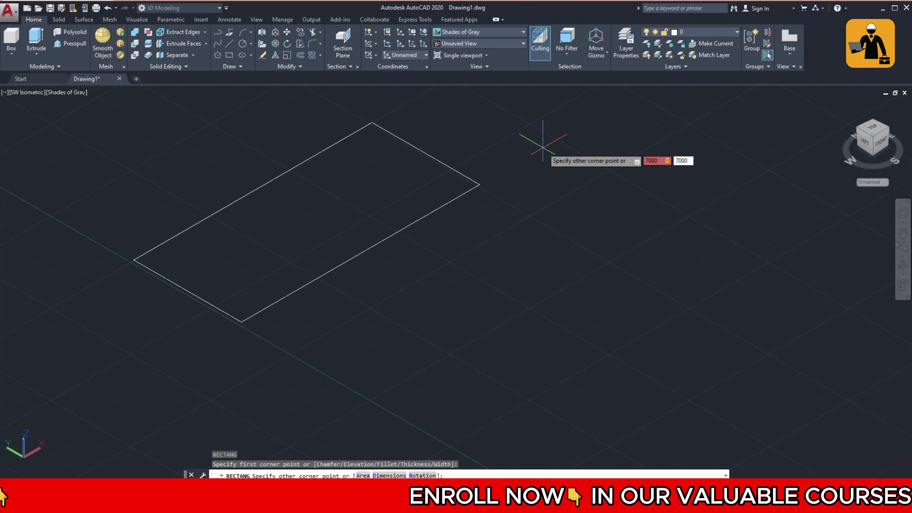
{"action": "key", "text": "Return"}
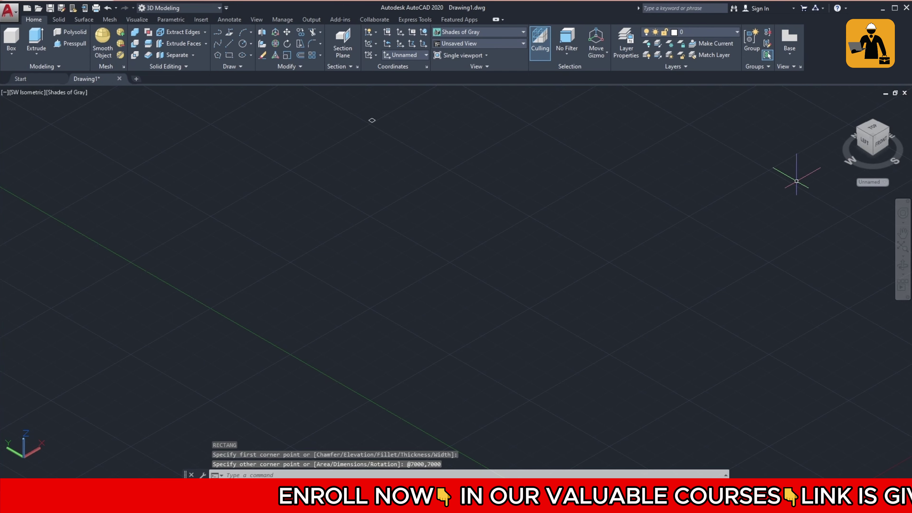
Step: Pan and zoom to bring the new square into view
{"action": "left_click", "coordinate": [902, 233]}
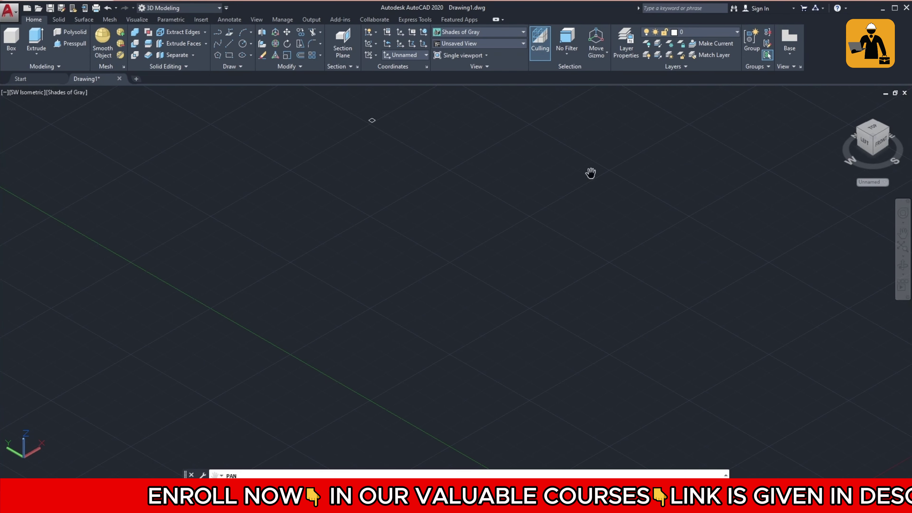
{"action": "left_click_drag", "start_coordinate": [391, 156], "coordinate": [389, 279]}
{"action": "key", "text": "Escape"}
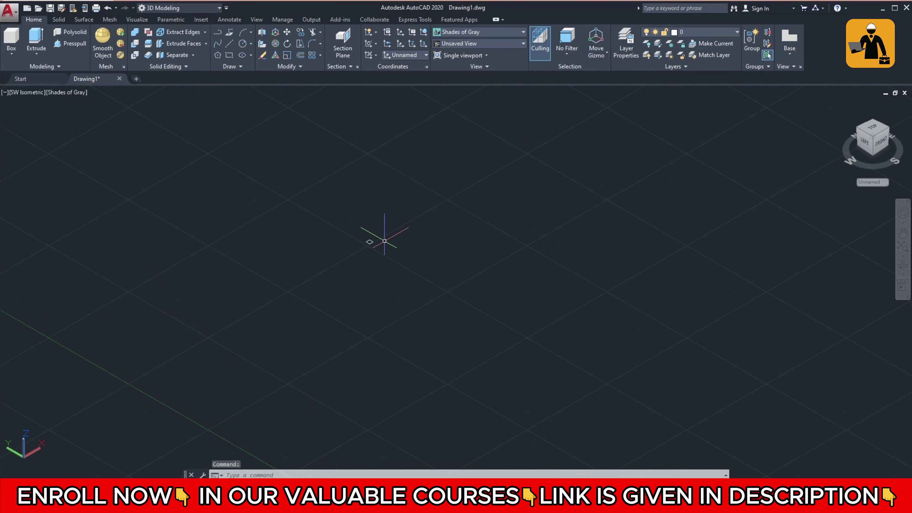
{"action": "scroll", "coordinate": [377, 232], "scroll_direction": "up", "scroll_amount": 2}
{"action": "scroll", "coordinate": [338, 262], "scroll_direction": "up", "scroll_amount": 3}
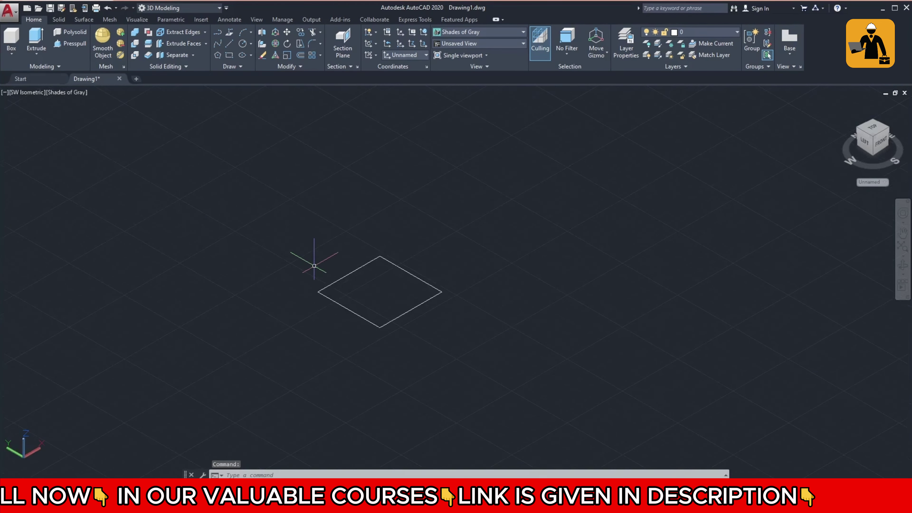
{"action": "scroll", "coordinate": [348, 273], "scroll_direction": "up", "scroll_amount": 5}
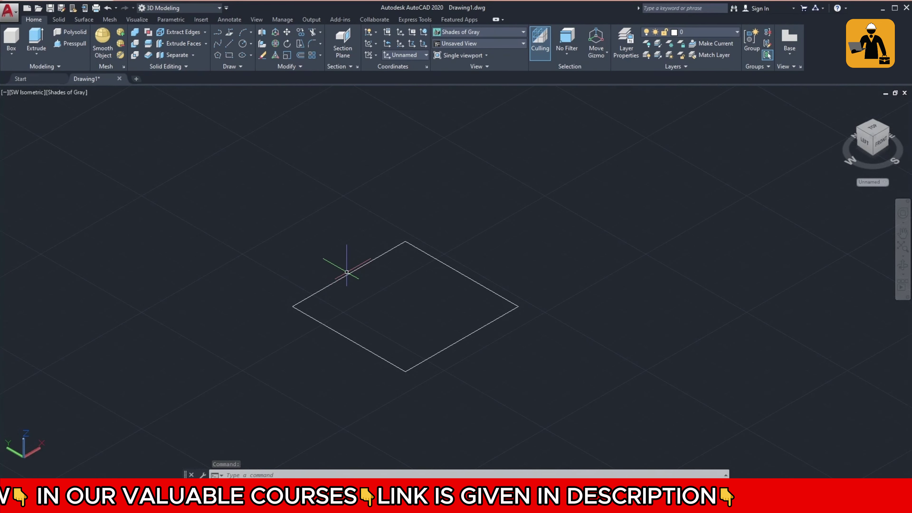
Step: Switch to Top view and pan and zoom to centre and enlarge the square
{"action": "left_click", "coordinate": [25, 91]}
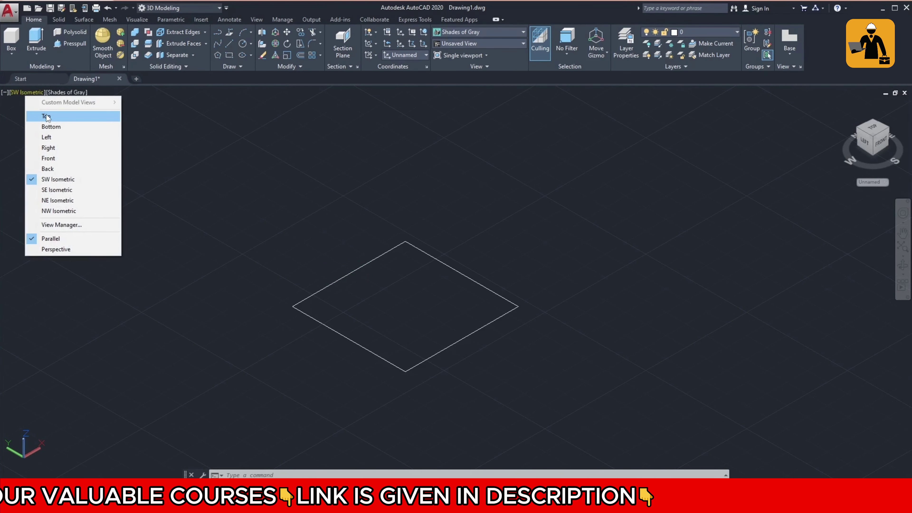
{"action": "left_click", "coordinate": [46, 117]}
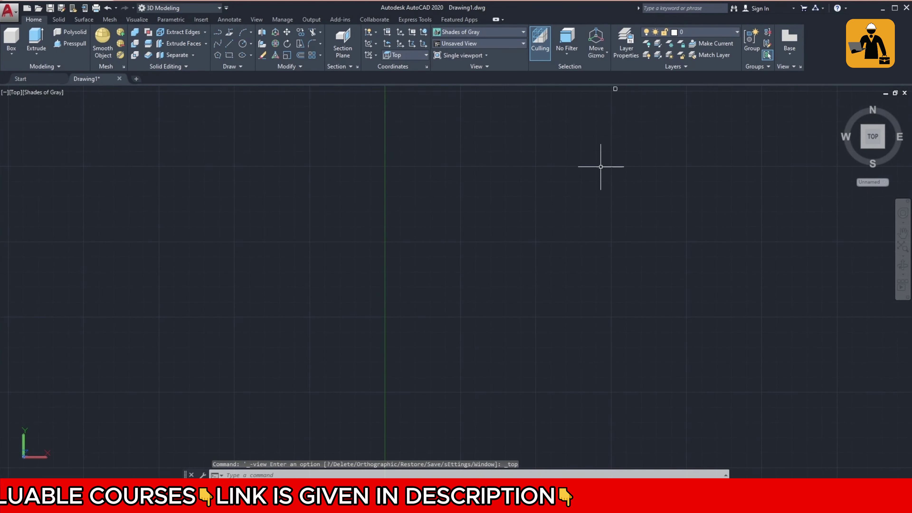
{"action": "left_click", "coordinate": [902, 232]}
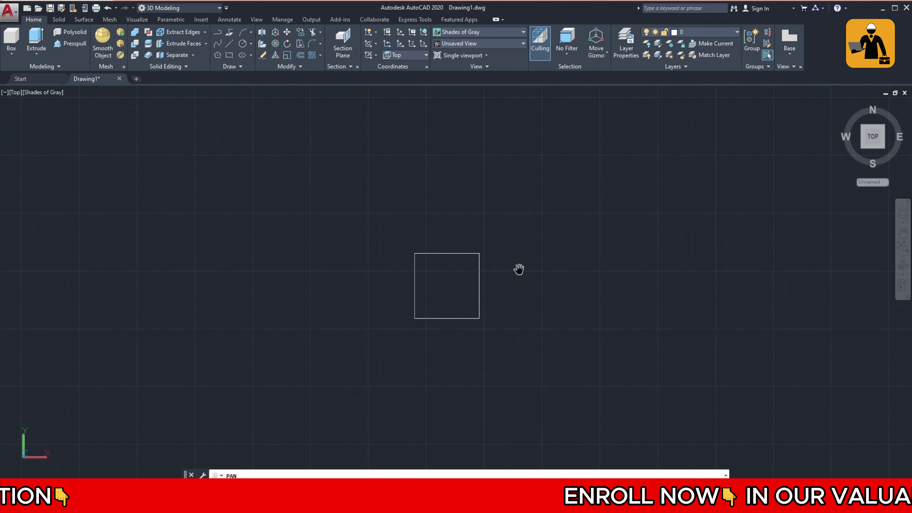
{"action": "key", "text": "Escape"}
{"action": "scroll", "coordinate": [484, 286], "scroll_direction": "up", "scroll_amount": 3}
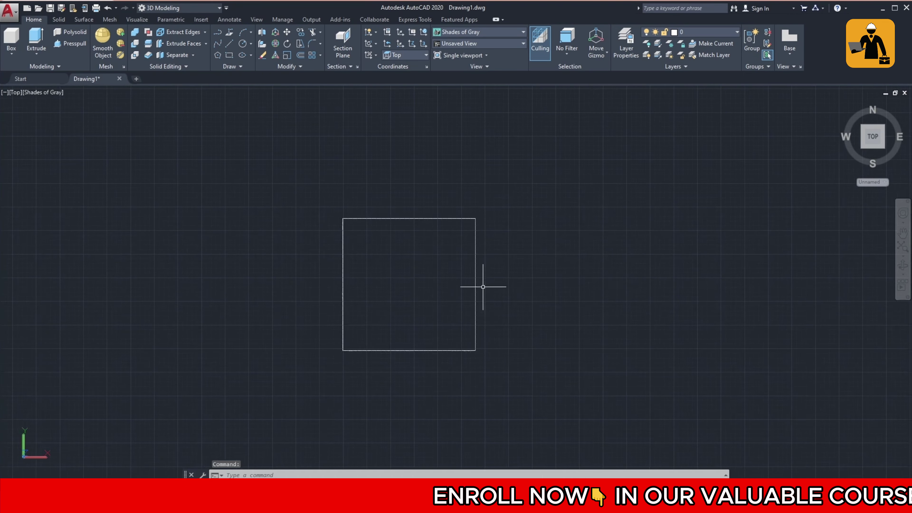
{"action": "scroll", "coordinate": [482, 286], "scroll_direction": "up", "scroll_amount": 2}
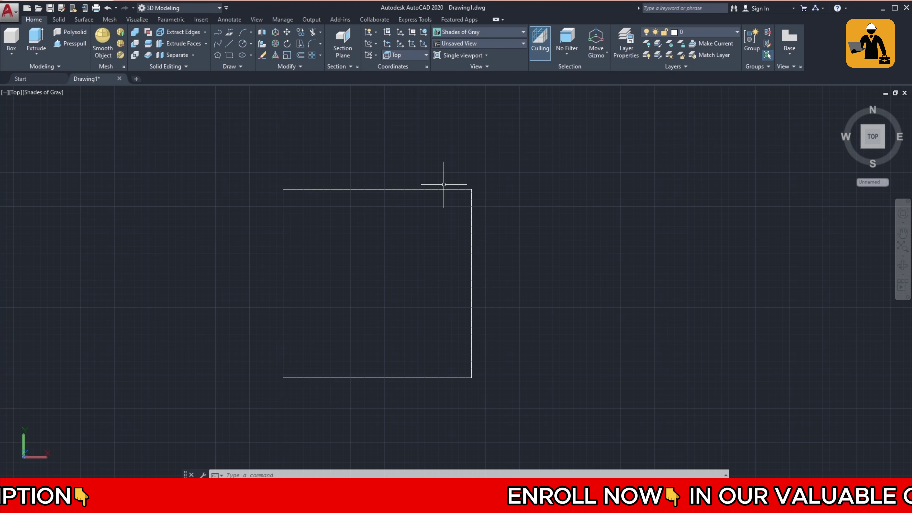
Step: Offset the 7000 square by 230 to create the double-line wall outline
{"action": "type", "text": "o"}
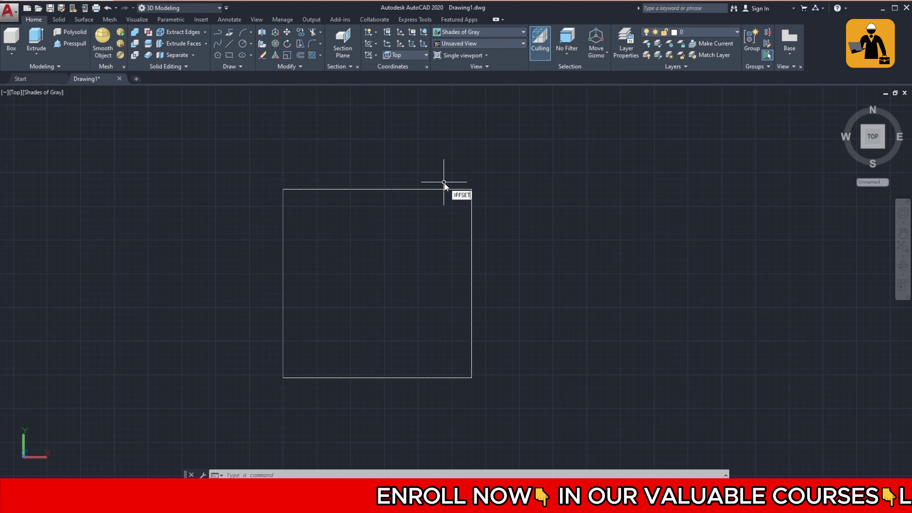
{"action": "type", "text": "ff"}
{"action": "key", "text": "Return"}
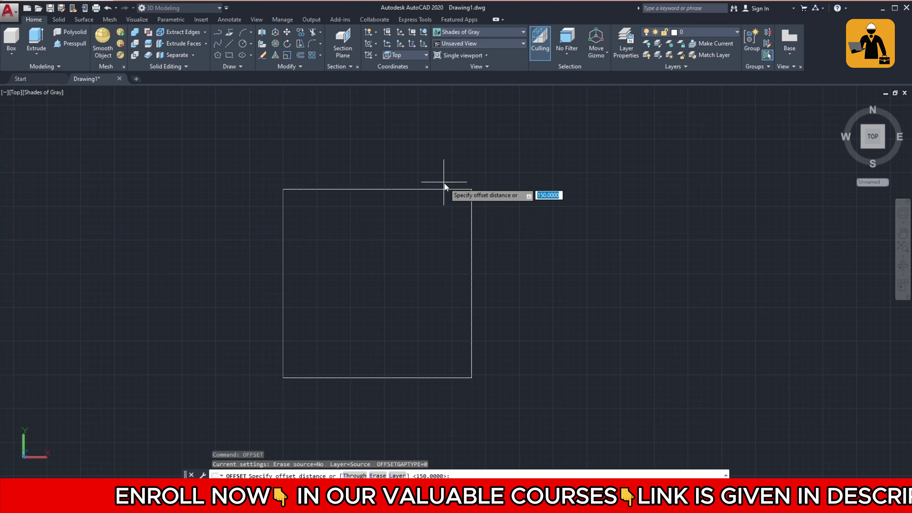
{"action": "type", "text": "230"}
{"action": "key", "text": "Return"}
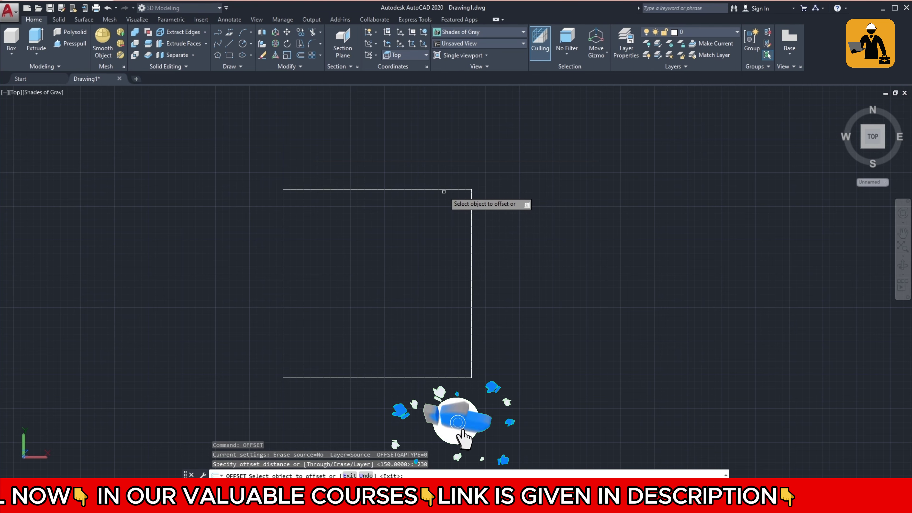
{"action": "left_click", "coordinate": [444, 189]}
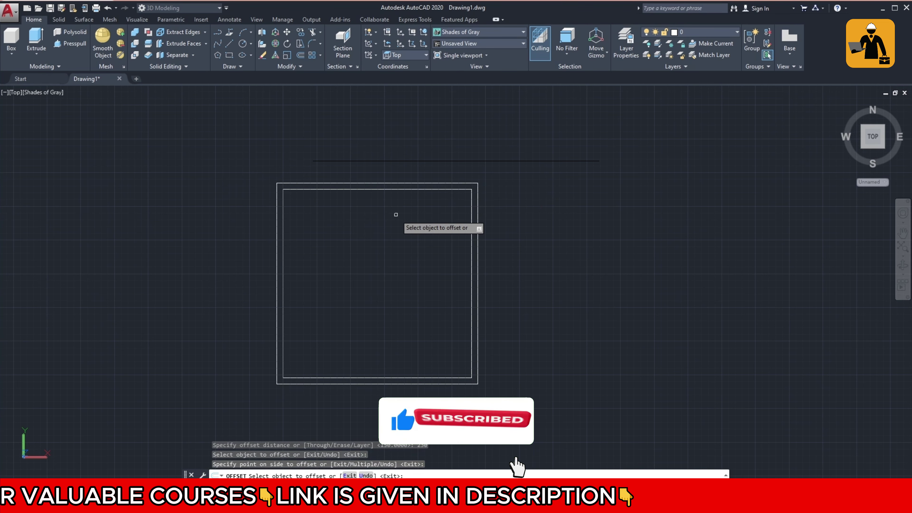
{"action": "key", "text": "Escape"}
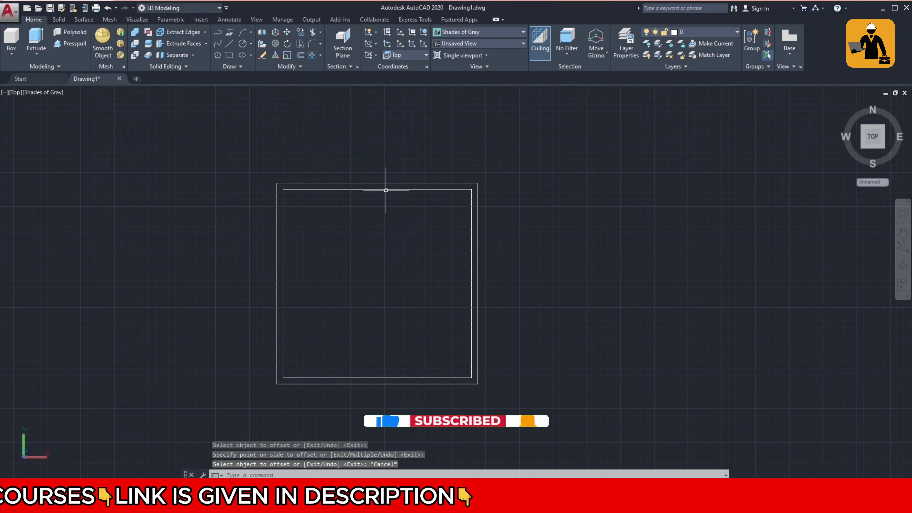
{"action": "type", "text": "l"}
{"action": "key", "text": "Return"}
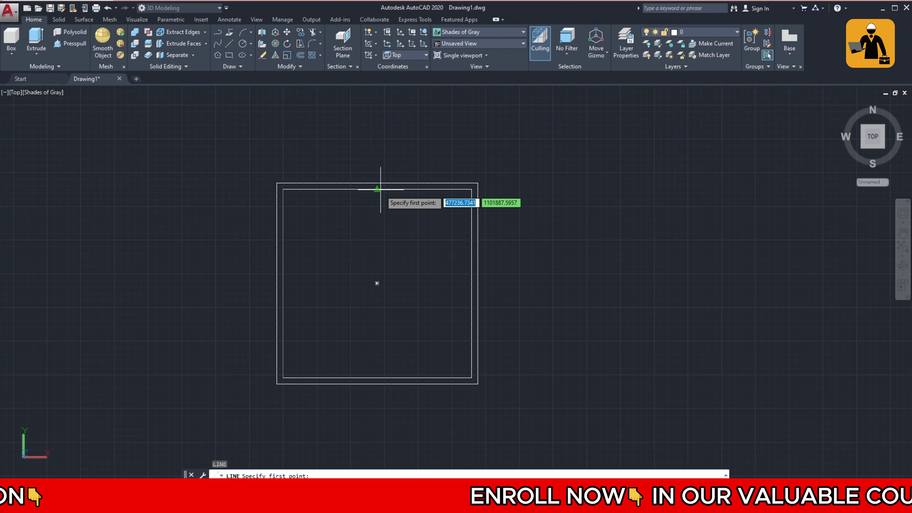
Step: Draw a vertical dividing line from the top wall's midpoint to the bottom wall's midpoint
{"action": "left_click", "coordinate": [377, 189]}
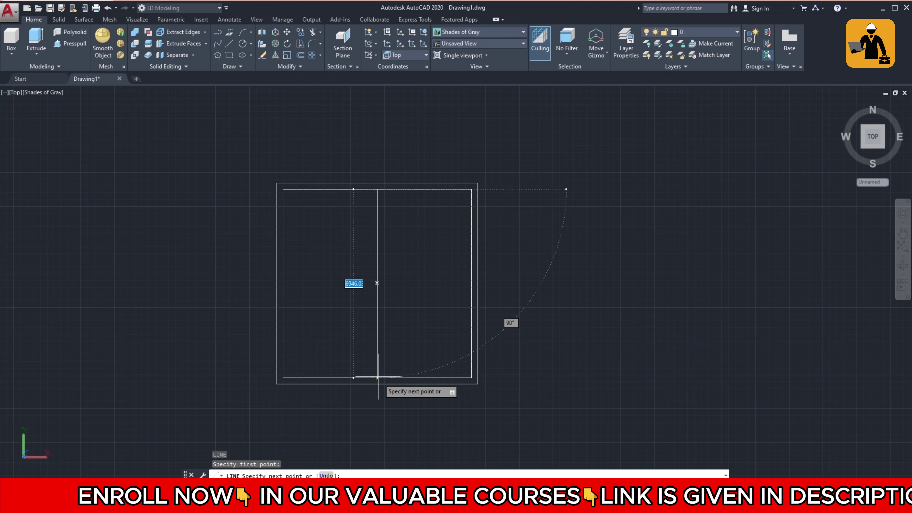
{"action": "left_click", "coordinate": [376, 378]}
{"action": "key", "text": "Escape"}
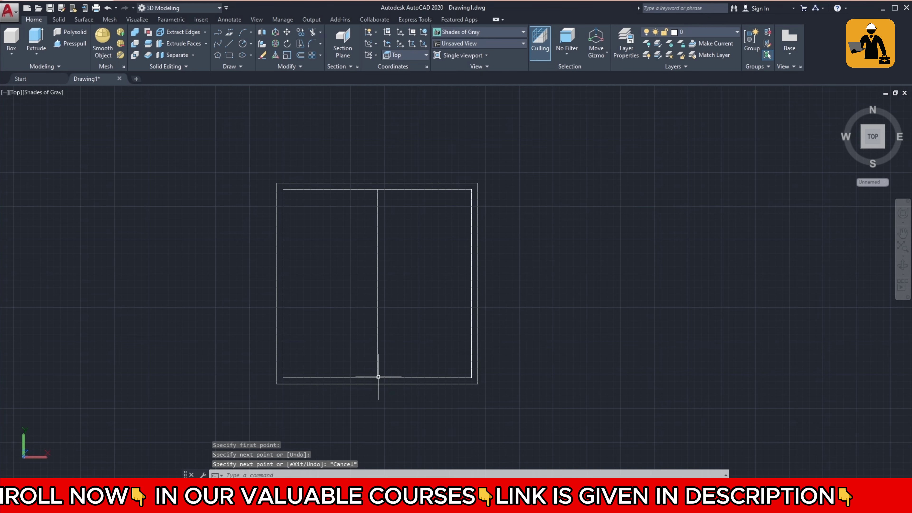
Step: Draw a horizontal dividing line across the interior to the right wall
{"action": "key", "text": "Return"}
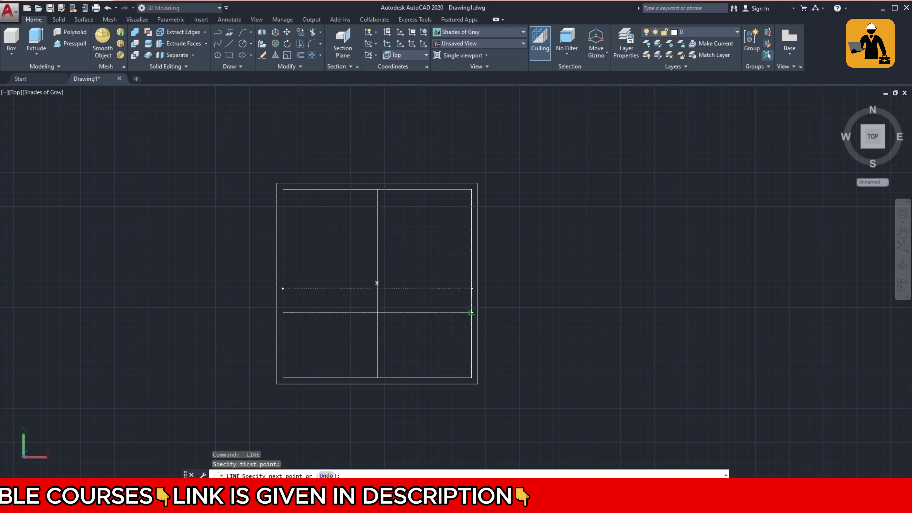
{"action": "left_click", "coordinate": [471, 312]}
{"action": "key", "text": "Escape"}
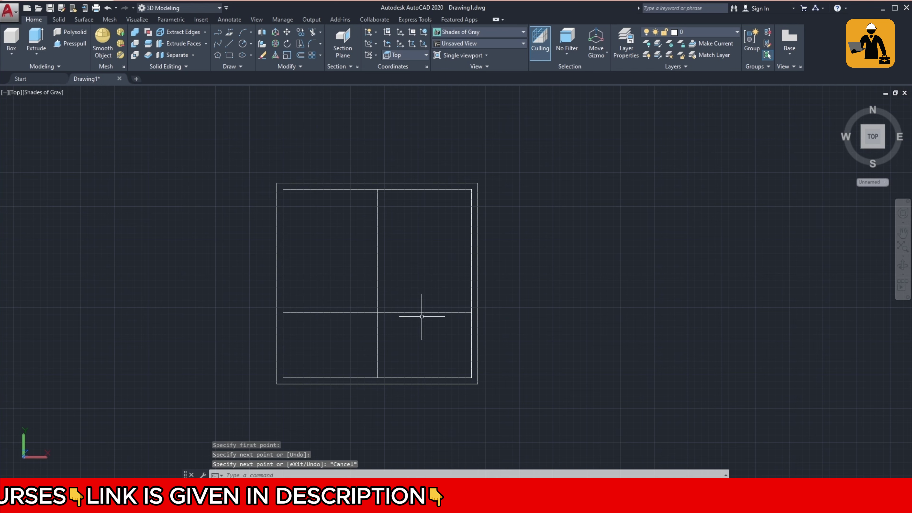
{"action": "scroll", "coordinate": [405, 332], "scroll_direction": "up", "scroll_amount": 3}
{"action": "scroll", "coordinate": [406, 332], "scroll_direction": "down", "scroll_amount": 2}
{"action": "scroll", "coordinate": [406, 333], "scroll_direction": "down", "scroll_amount": 2}
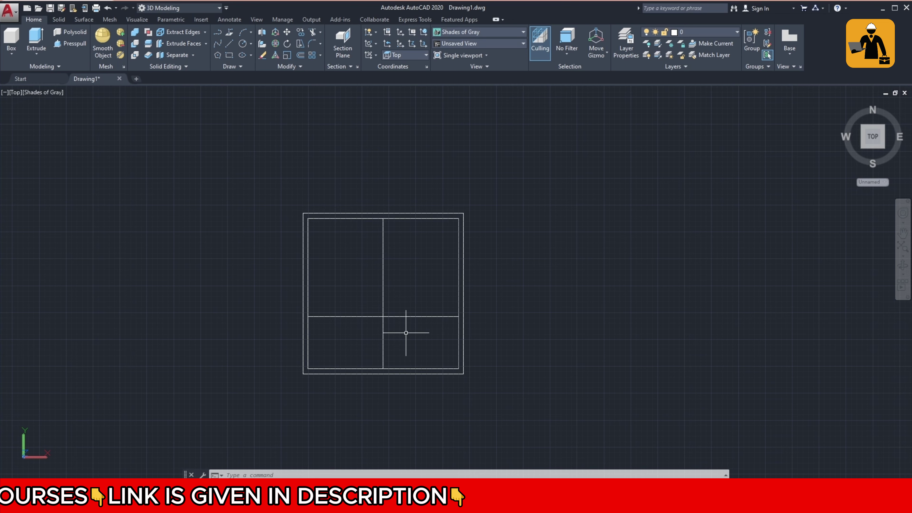
{"action": "scroll", "coordinate": [405, 333], "scroll_direction": "up", "scroll_amount": 2}
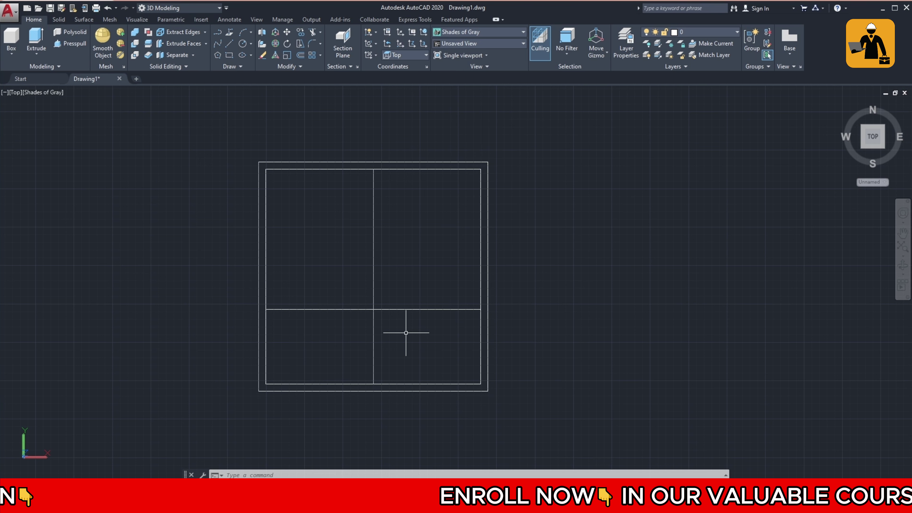
{"action": "type", "text": "o"}
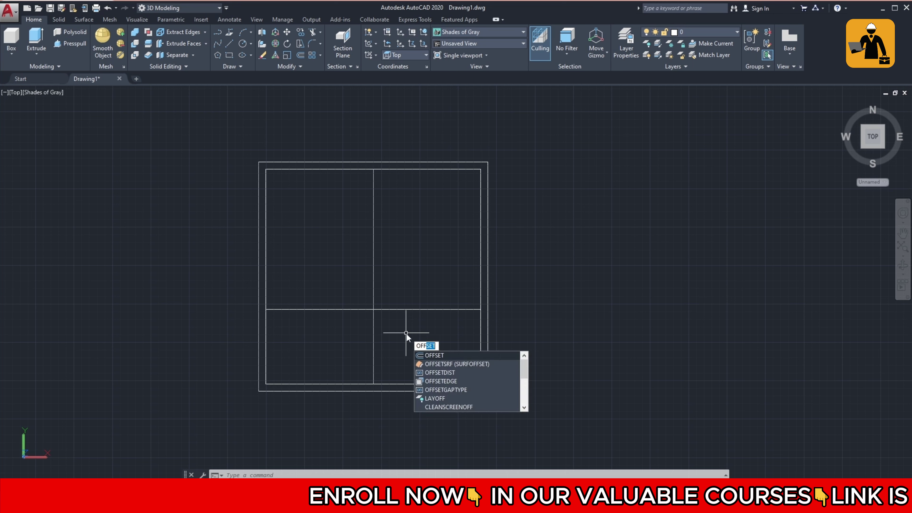
{"action": "key", "text": "Return"}
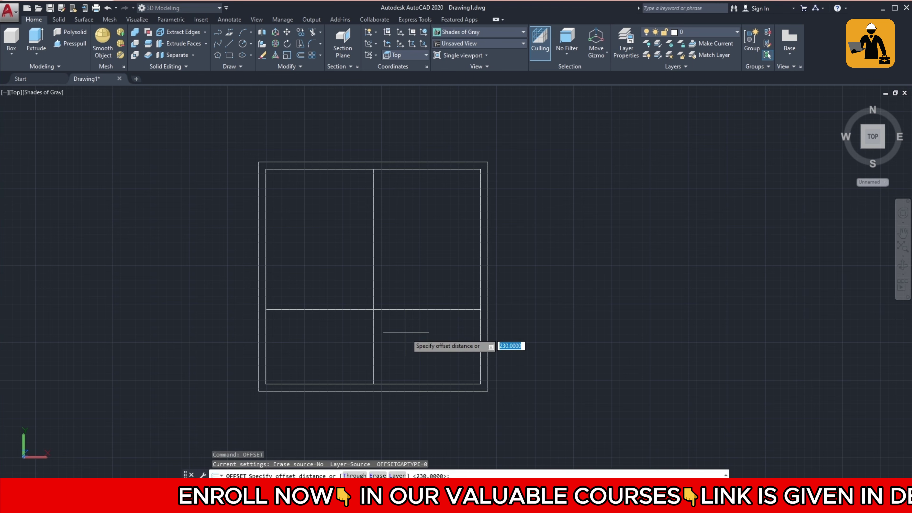
Step: Offset the vertical line right and the horizontal line down by 150 to form partition walls
{"action": "type", "text": "150"}
{"action": "key", "text": "Return"}
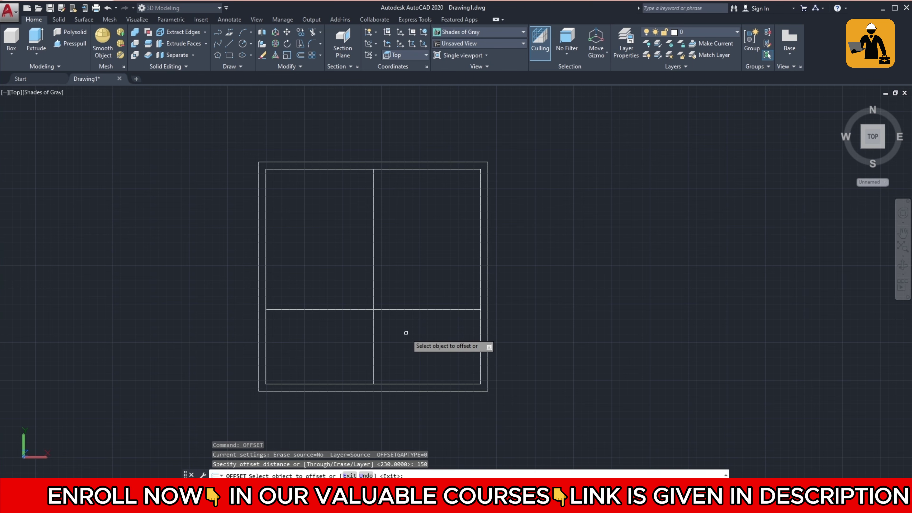
{"action": "left_click", "coordinate": [374, 275]}
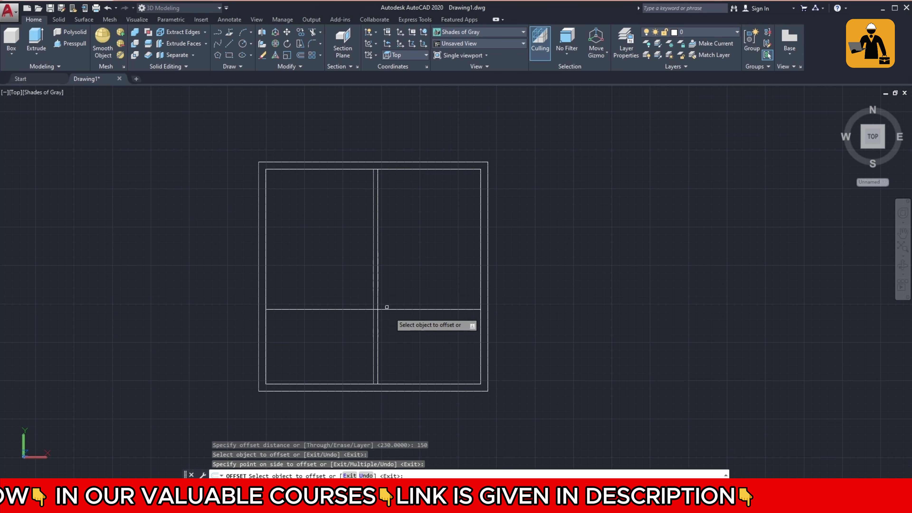
{"action": "left_click", "coordinate": [389, 310]}
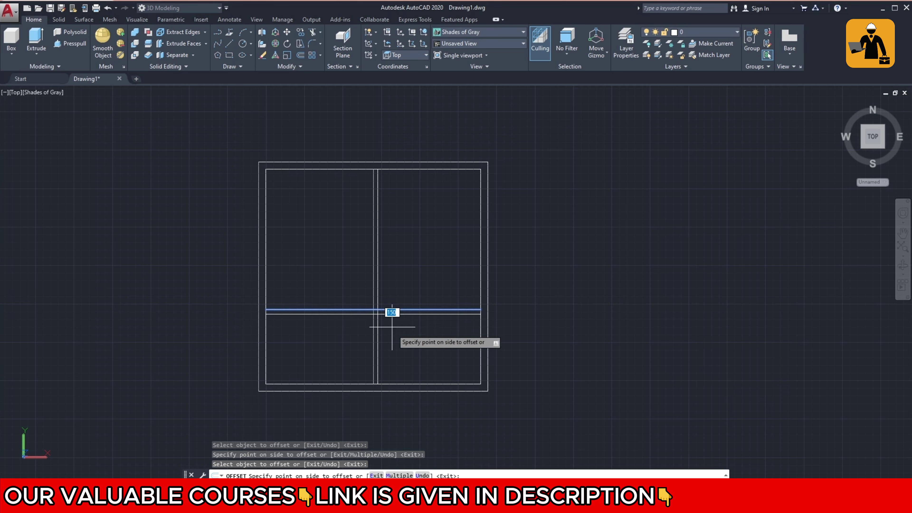
{"action": "left_click", "coordinate": [392, 328]}
{"action": "key", "text": "Escape"}
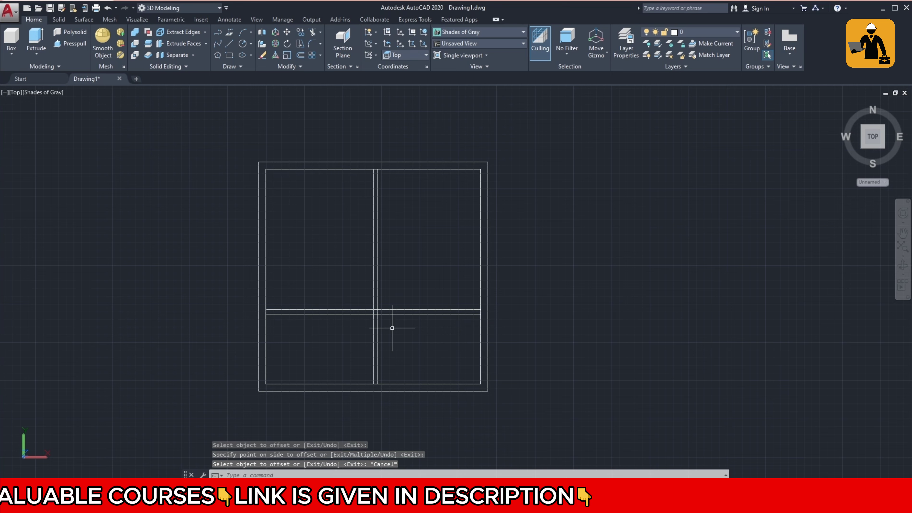
Step: Trim the interior wall stub at the top wall and the horizontal lines between the vertical walls
{"action": "key", "text": "Return"}
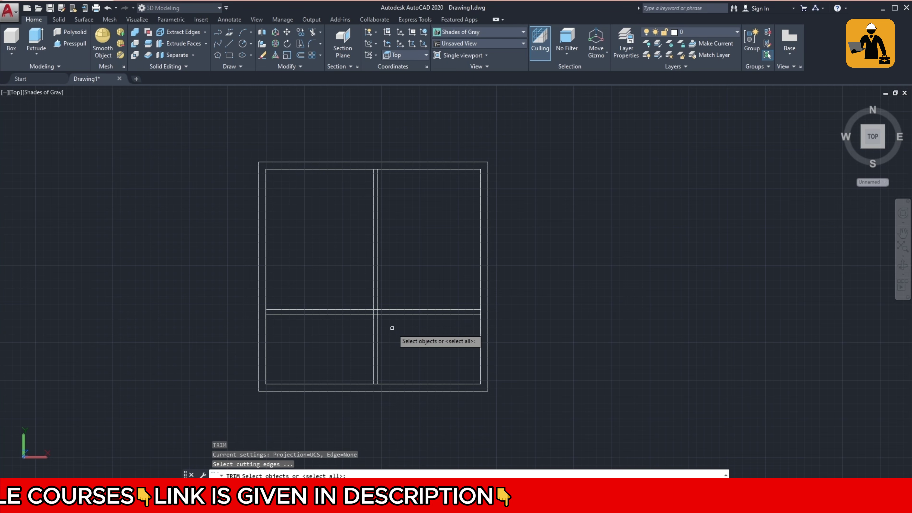
{"action": "scroll", "coordinate": [298, 308], "scroll_direction": "up", "scroll_amount": 2}
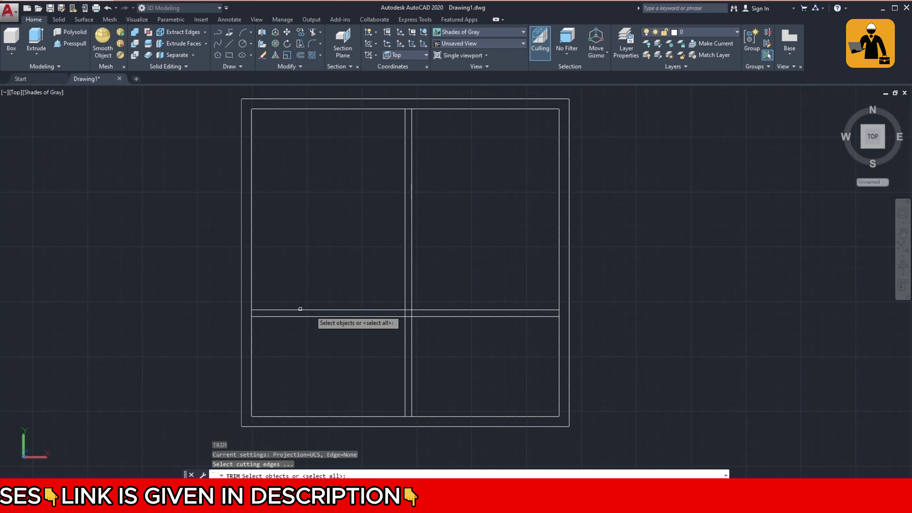
{"action": "left_click", "coordinate": [300, 308]}
{"action": "key", "text": "Return"}
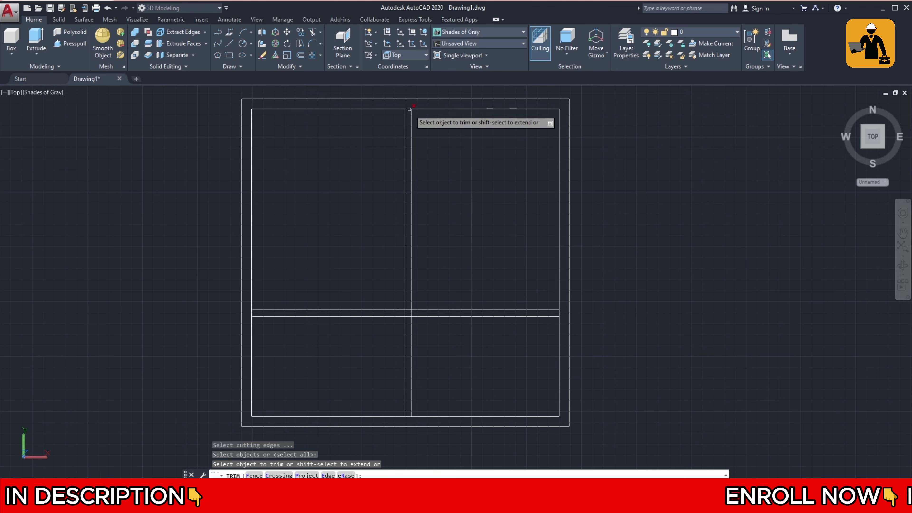
{"action": "left_click", "coordinate": [411, 115]}
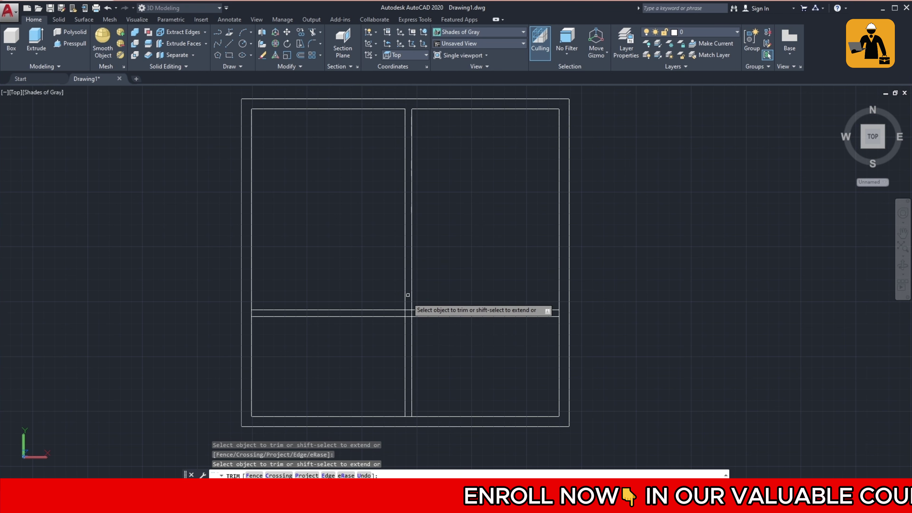
{"action": "scroll", "coordinate": [406, 300], "scroll_direction": "up", "scroll_amount": 3}
{"action": "left_click", "coordinate": [411, 302]}
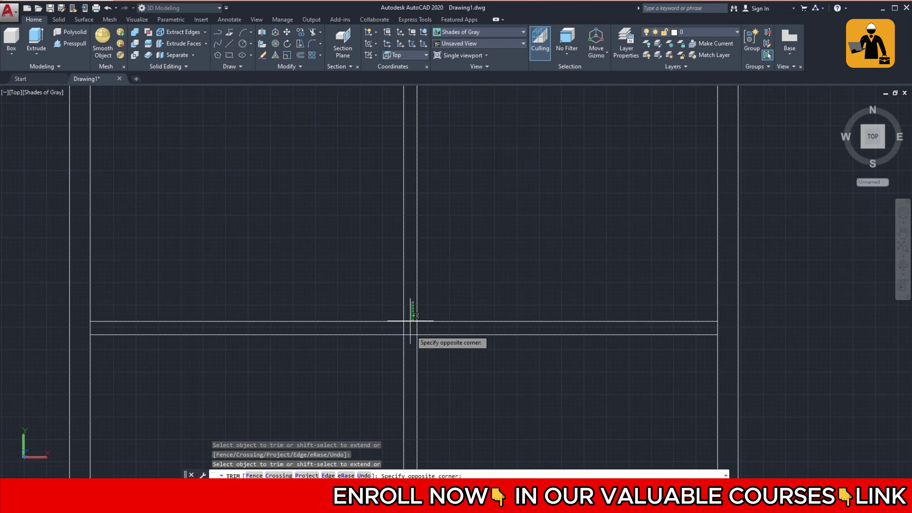
{"action": "left_click", "coordinate": [410, 342]}
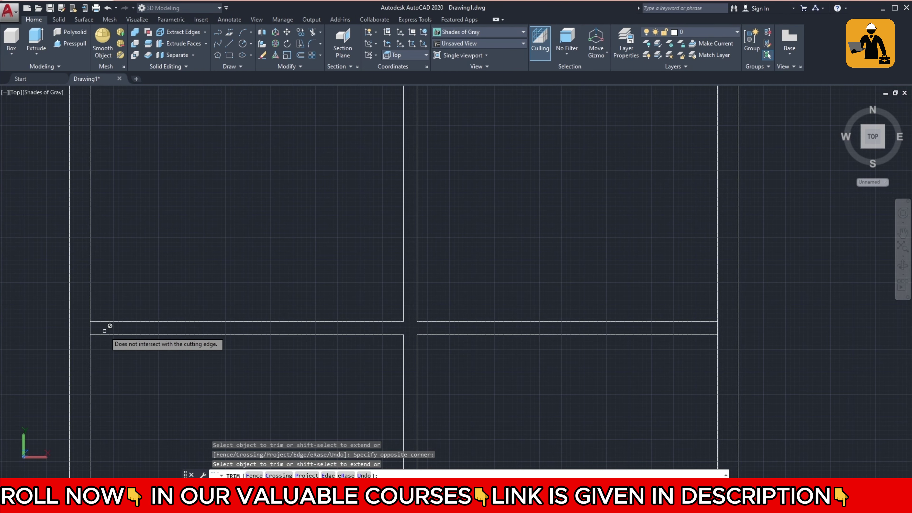
Step: Trim the partition junctions at the left, right and bottom walls
{"action": "left_click_drag", "start_coordinate": [81, 327], "coordinate": [84, 328]}
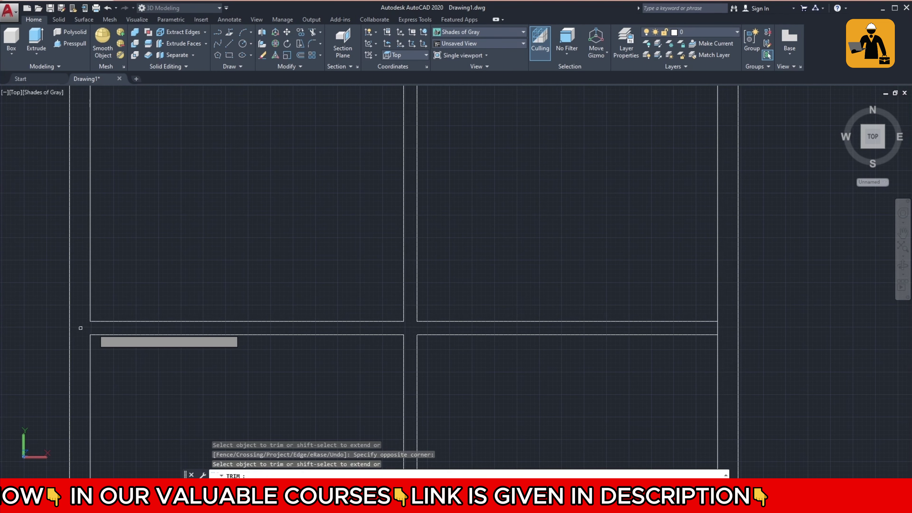
{"action": "left_click", "coordinate": [707, 330]}
{"action": "left_click", "coordinate": [725, 329]}
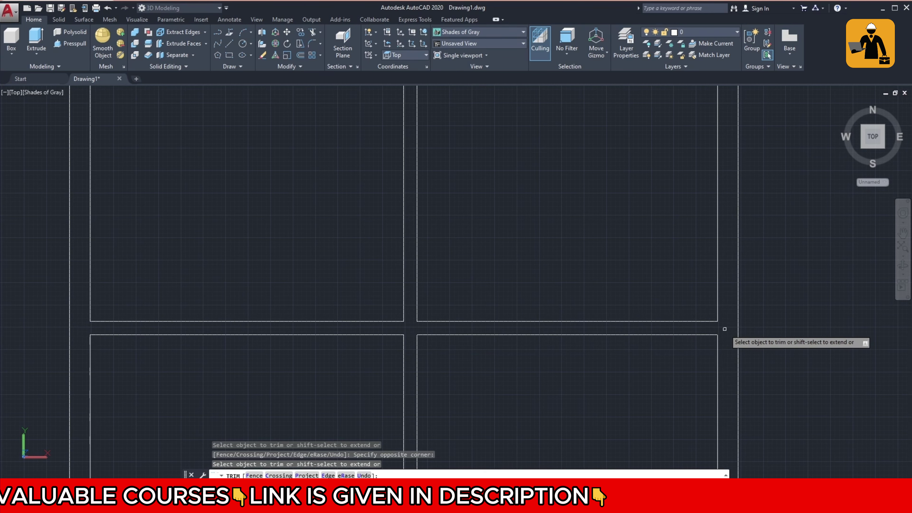
{"action": "scroll", "coordinate": [725, 328], "scroll_direction": "down", "scroll_amount": 4}
{"action": "scroll", "coordinate": [599, 377], "scroll_direction": "up", "scroll_amount": 2}
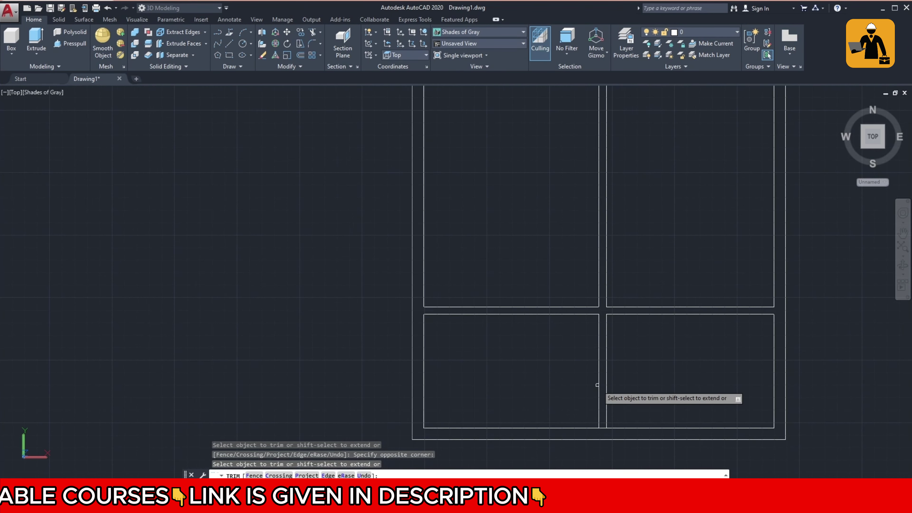
{"action": "left_click", "coordinate": [602, 417]}
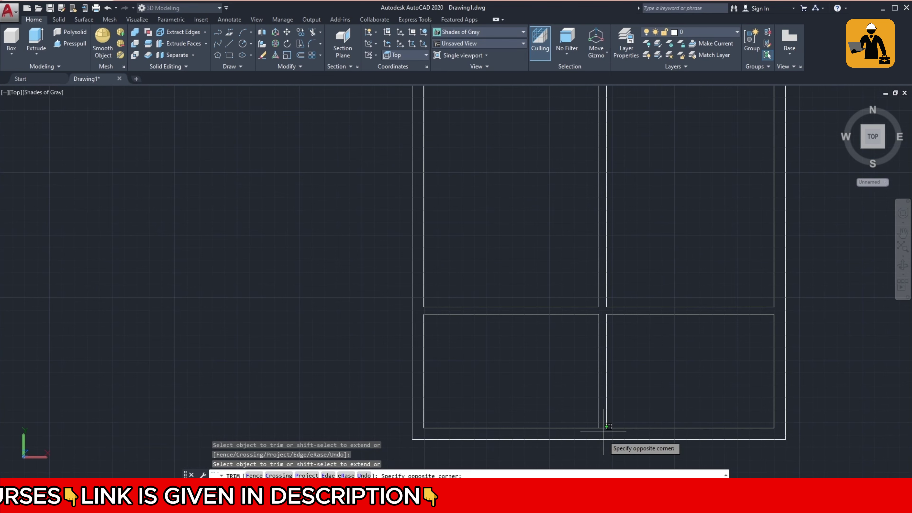
{"action": "left_click", "coordinate": [601, 440]}
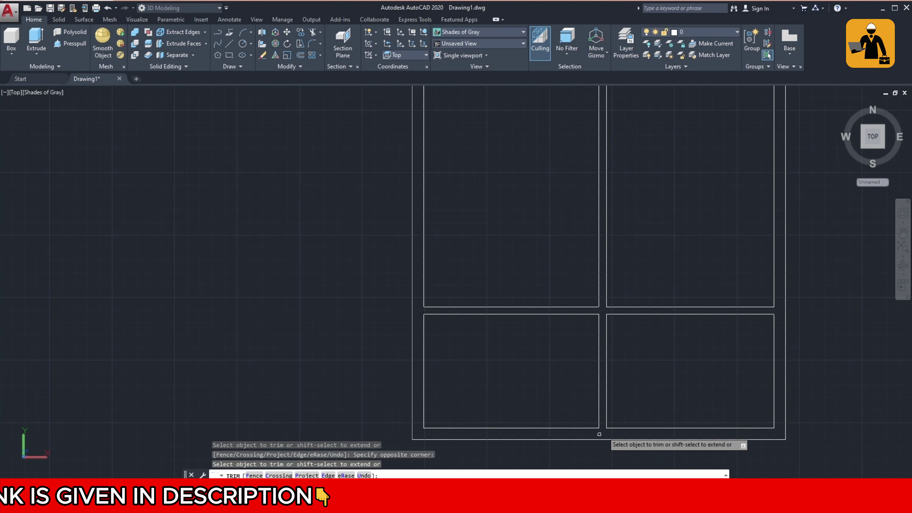
{"action": "scroll", "coordinate": [610, 409], "scroll_direction": "up", "scroll_amount": 2}
{"action": "scroll", "coordinate": [612, 402], "scroll_direction": "up", "scroll_amount": 1}
{"action": "scroll", "coordinate": [613, 284], "scroll_direction": "down", "scroll_amount": 4}
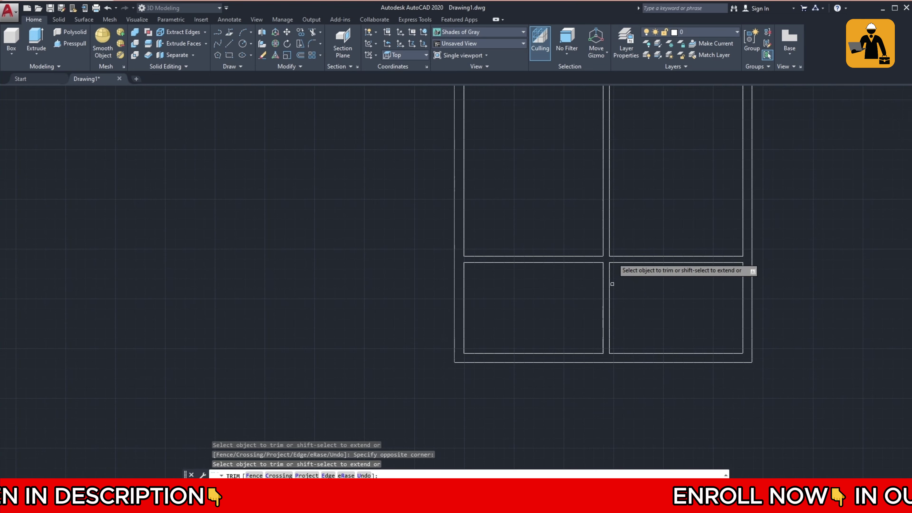
Step: Pan and zoom around the plan to check the trimmed wall junctions, then end trimming
{"action": "left_click", "coordinate": [903, 235]}
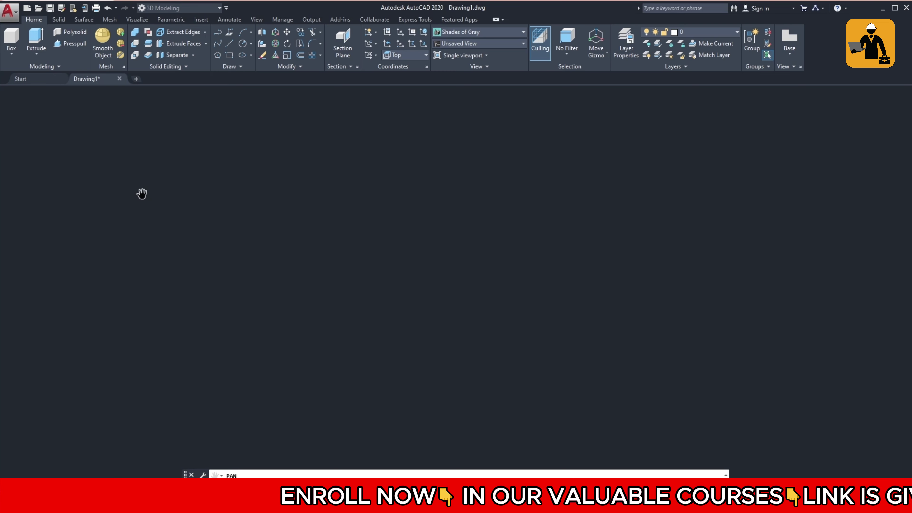
{"action": "key", "text": "Escape"}
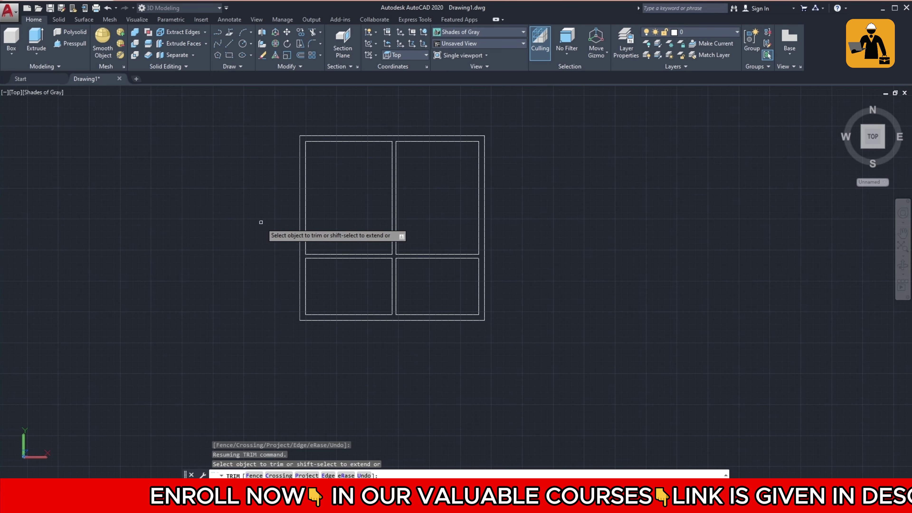
{"action": "scroll", "coordinate": [261, 221], "scroll_direction": "up", "scroll_amount": 5}
{"action": "scroll", "coordinate": [428, 225], "scroll_direction": "down", "scroll_amount": 5}
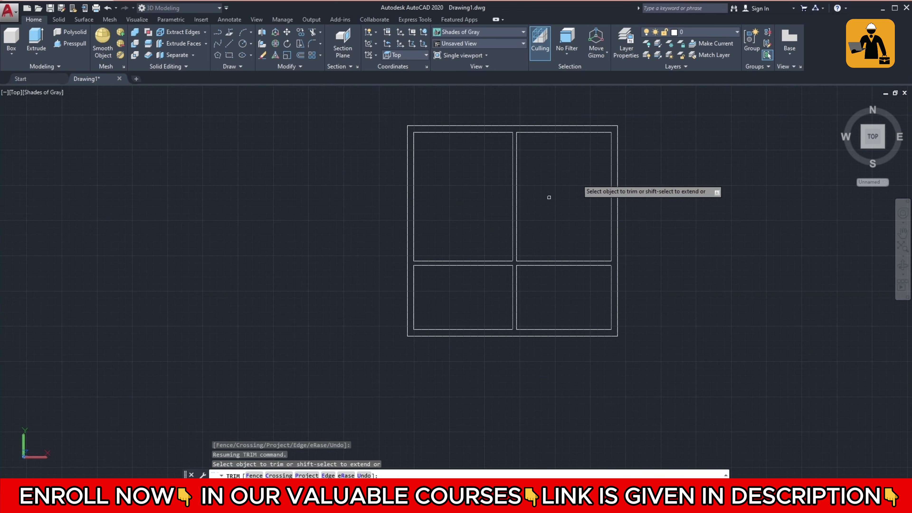
{"action": "scroll", "coordinate": [524, 158], "scroll_direction": "up", "scroll_amount": 2}
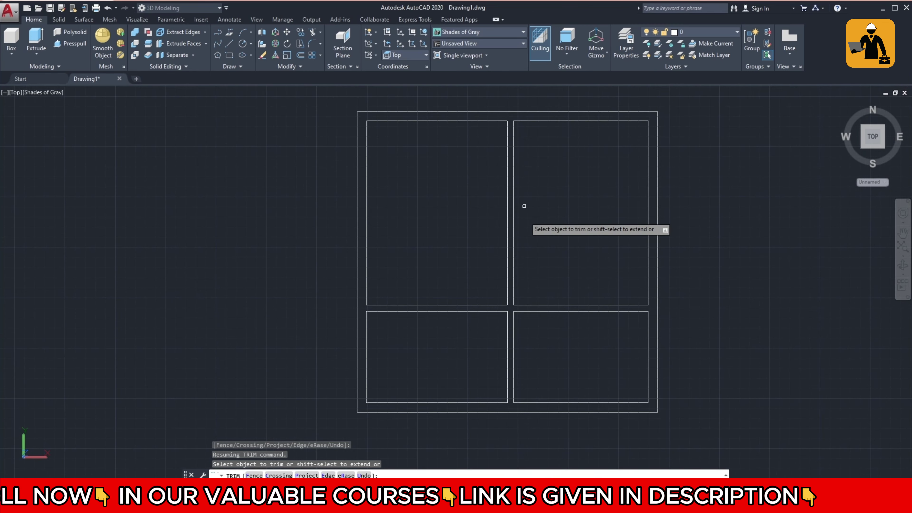
{"action": "scroll", "coordinate": [525, 218], "scroll_direction": "up", "scroll_amount": 2}
{"action": "scroll", "coordinate": [524, 219], "scroll_direction": "down", "scroll_amount": 3}
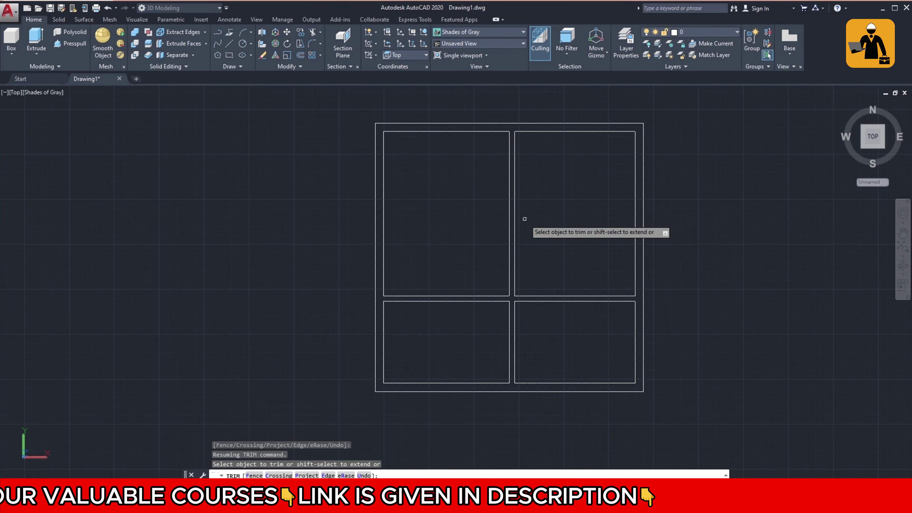
{"action": "scroll", "coordinate": [525, 226], "scroll_direction": "up", "scroll_amount": 2}
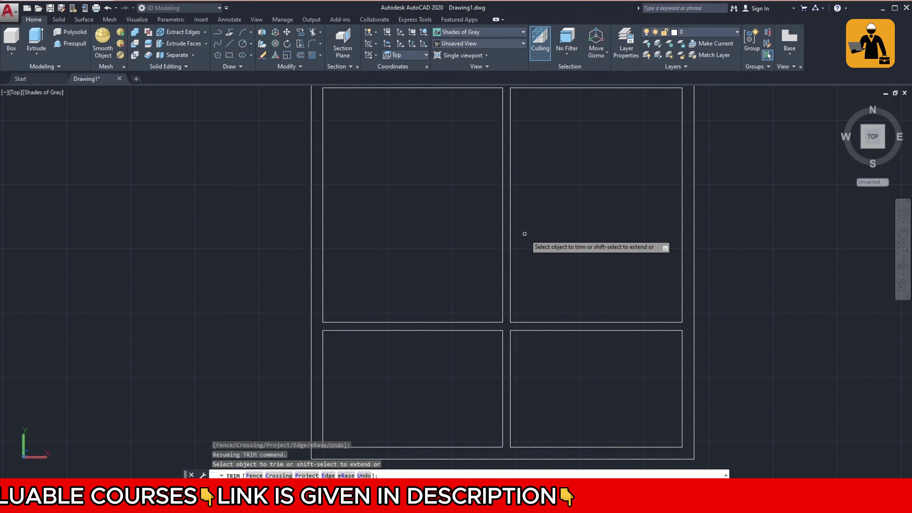
{"action": "scroll", "coordinate": [525, 234], "scroll_direction": "down", "scroll_amount": 2}
{"action": "scroll", "coordinate": [524, 234], "scroll_direction": "up", "scroll_amount": 1}
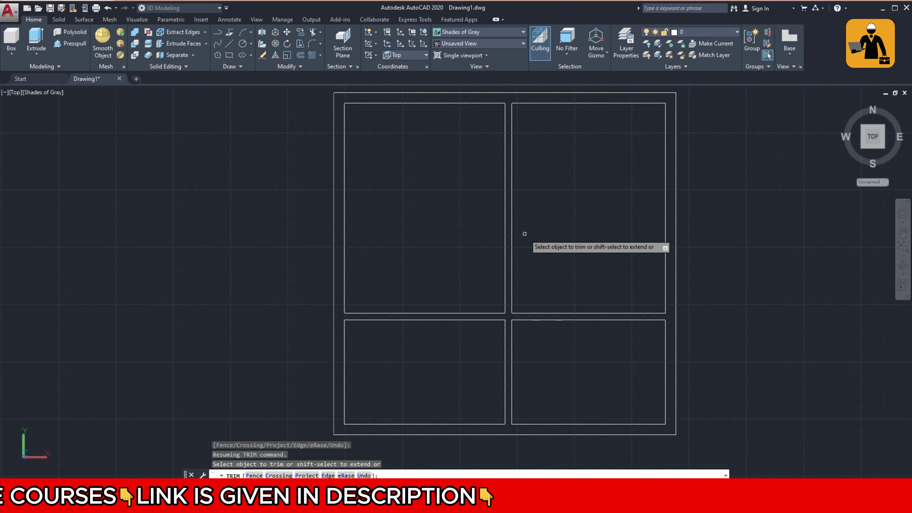
{"action": "scroll", "coordinate": [524, 234], "scroll_direction": "down", "scroll_amount": 2}
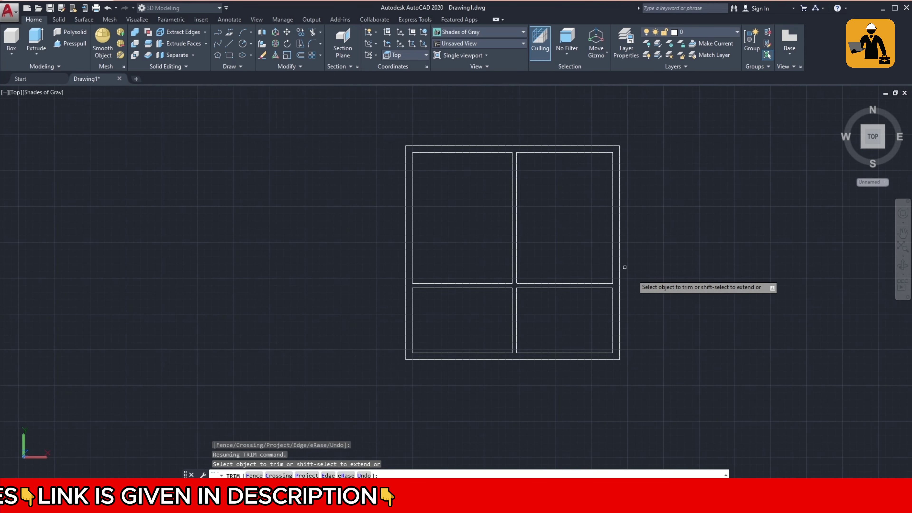
{"action": "scroll", "coordinate": [640, 304], "scroll_direction": "up", "scroll_amount": 1}
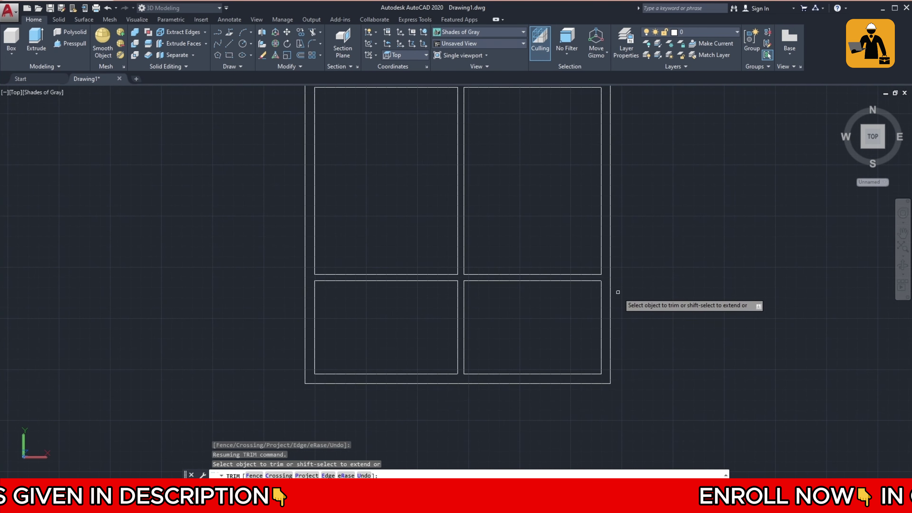
{"action": "scroll", "coordinate": [626, 263], "scroll_direction": "down", "scroll_amount": 2}
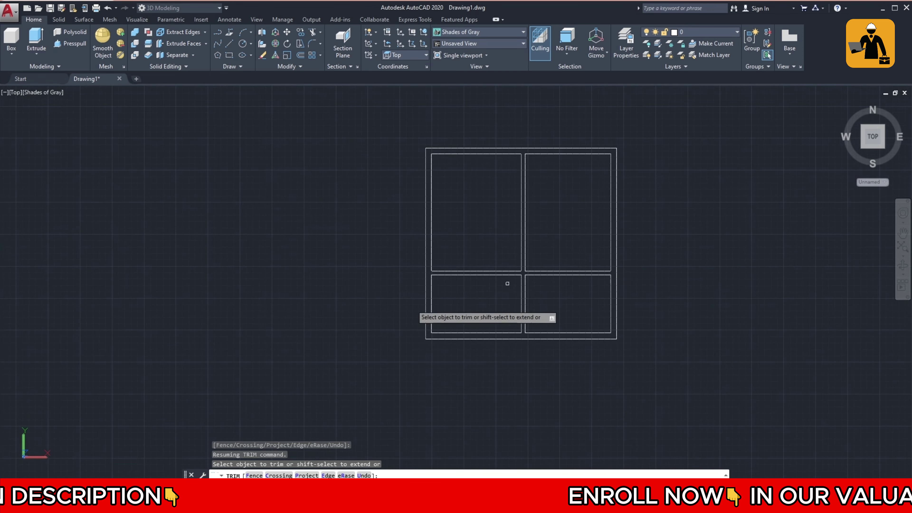
{"action": "key", "text": "Escape"}
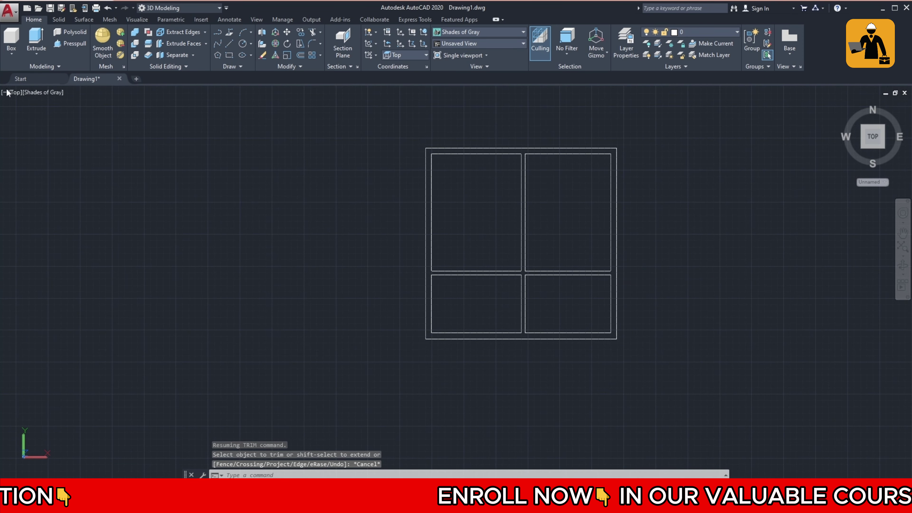
Step: Switch to the SW Isometric view and pan and zoom to centre the plan
{"action": "left_click", "coordinate": [14, 93]}
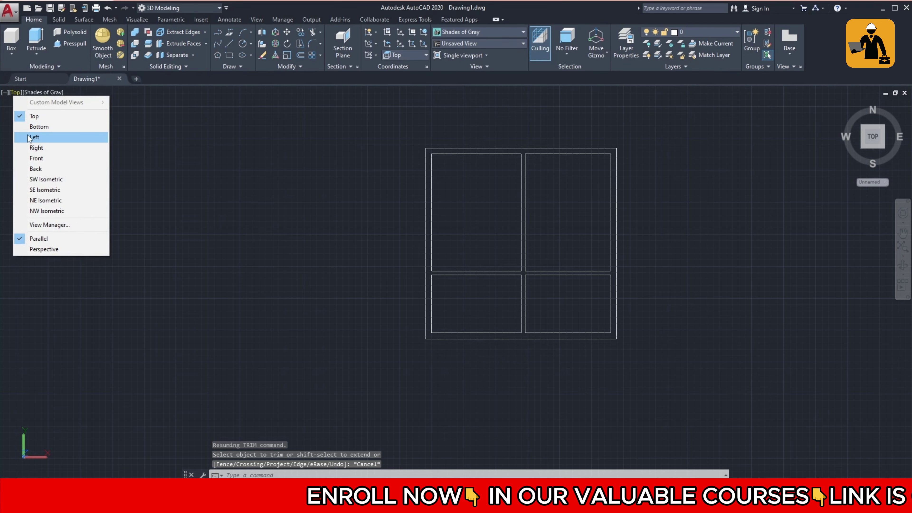
{"action": "left_click", "coordinate": [45, 182]}
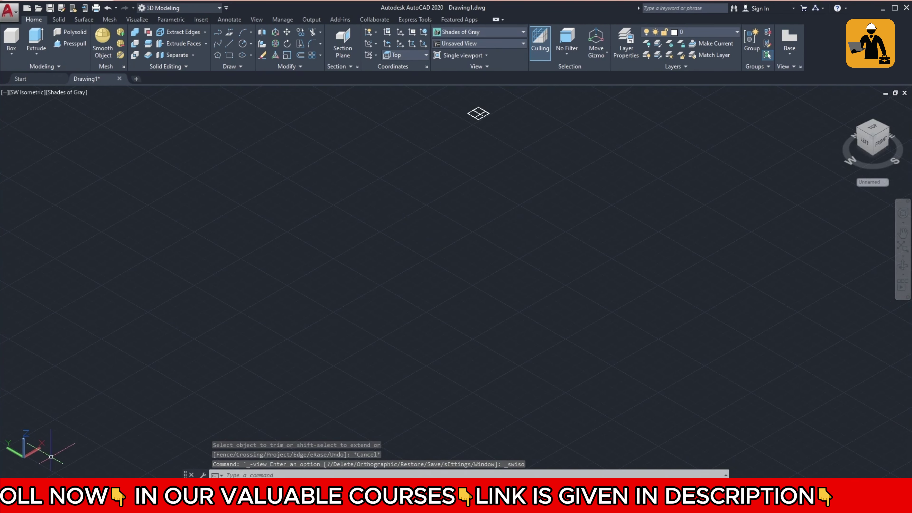
{"action": "left_click", "coordinate": [903, 233]}
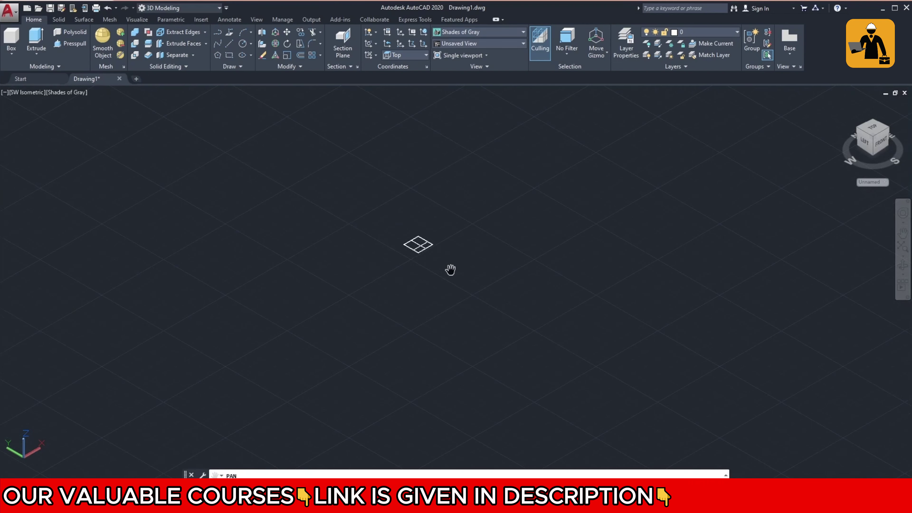
{"action": "key", "text": "Escape"}
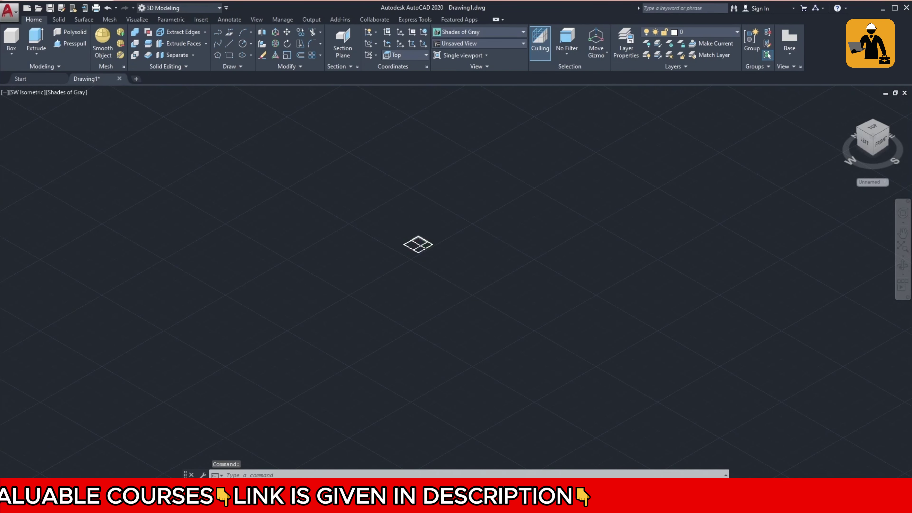
{"action": "scroll", "coordinate": [421, 239], "scroll_direction": "up", "scroll_amount": 3}
{"action": "scroll", "coordinate": [420, 245], "scroll_direction": "up", "scroll_amount": 2}
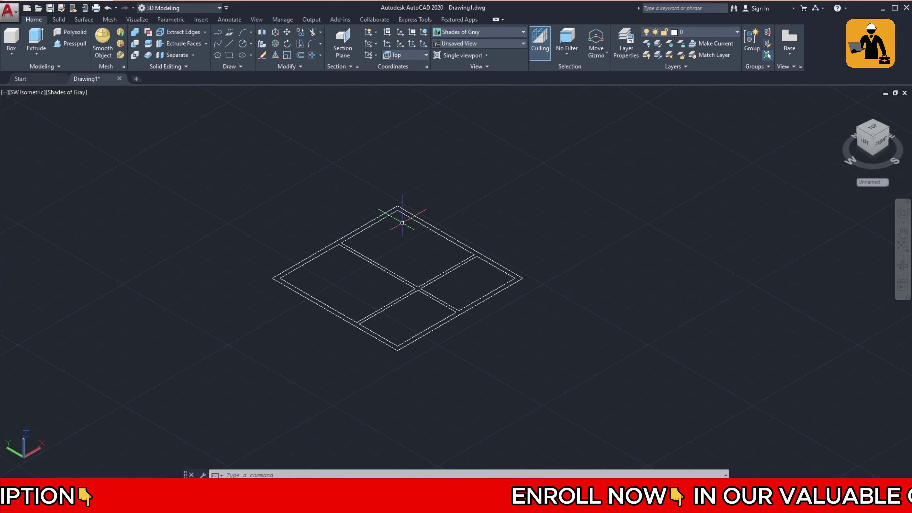
{"action": "scroll", "coordinate": [402, 225], "scroll_direction": "up", "scroll_amount": 2}
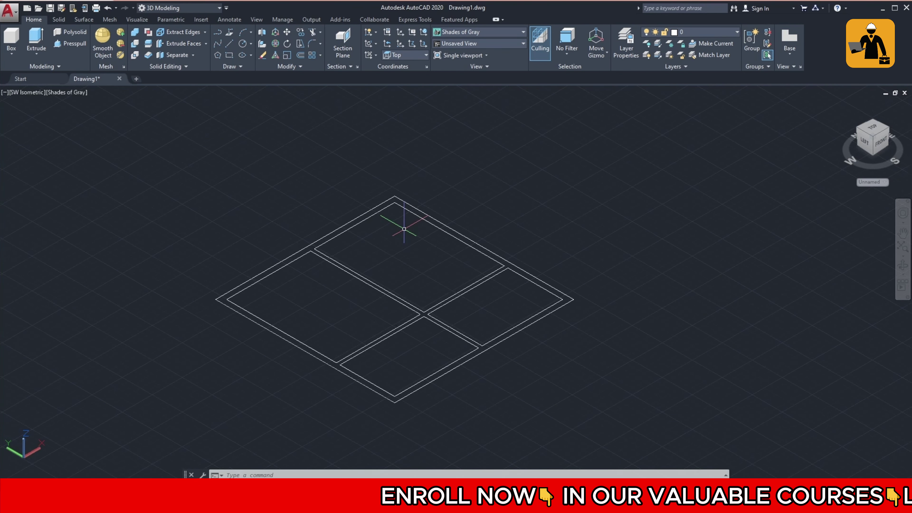
{"action": "scroll", "coordinate": [406, 239], "scroll_direction": "up", "scroll_amount": 2}
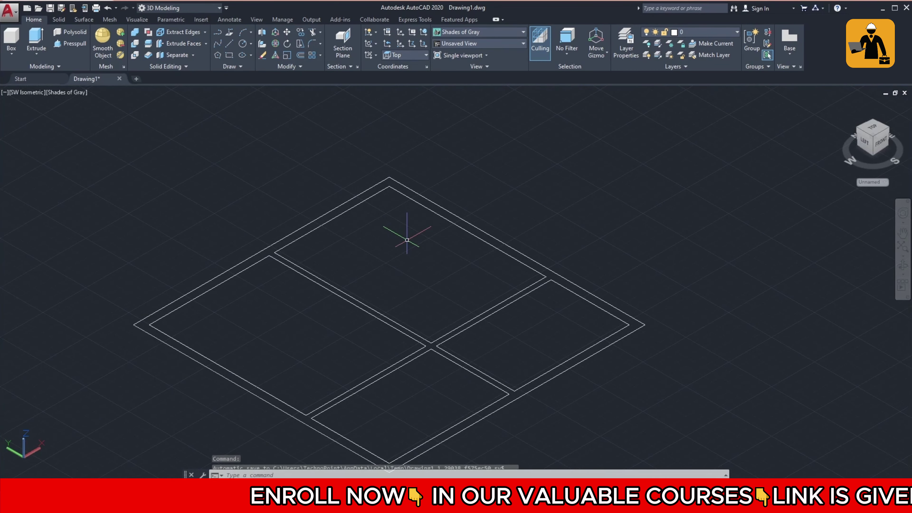
{"action": "scroll", "coordinate": [406, 239], "scroll_direction": "down", "scroll_amount": 2}
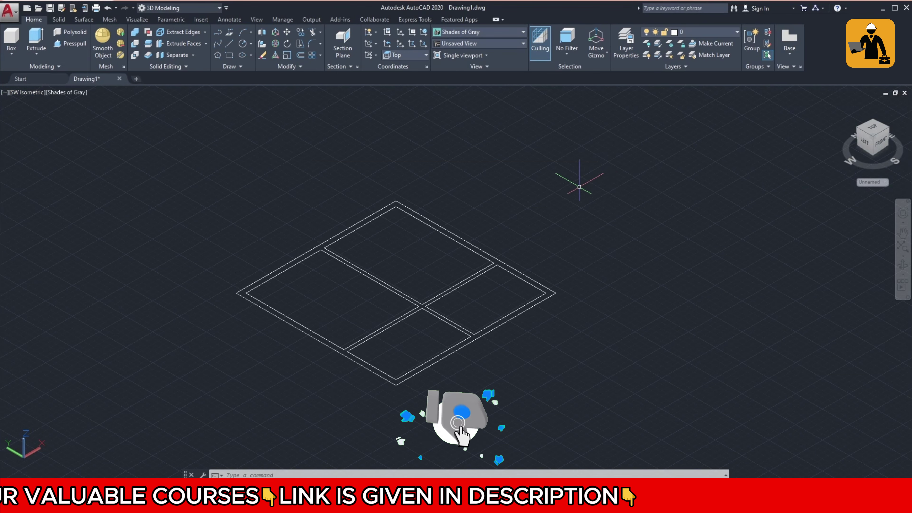
{"action": "scroll", "coordinate": [215, 230], "scroll_direction": "up", "scroll_amount": 2}
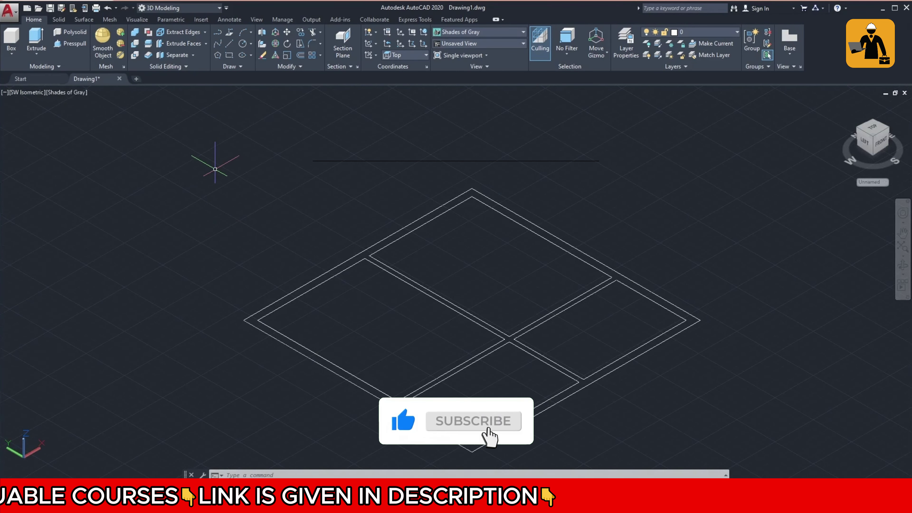
Step: Presspull the area between the double wall lines up into solid 3D walls
{"action": "left_click", "coordinate": [71, 45]}
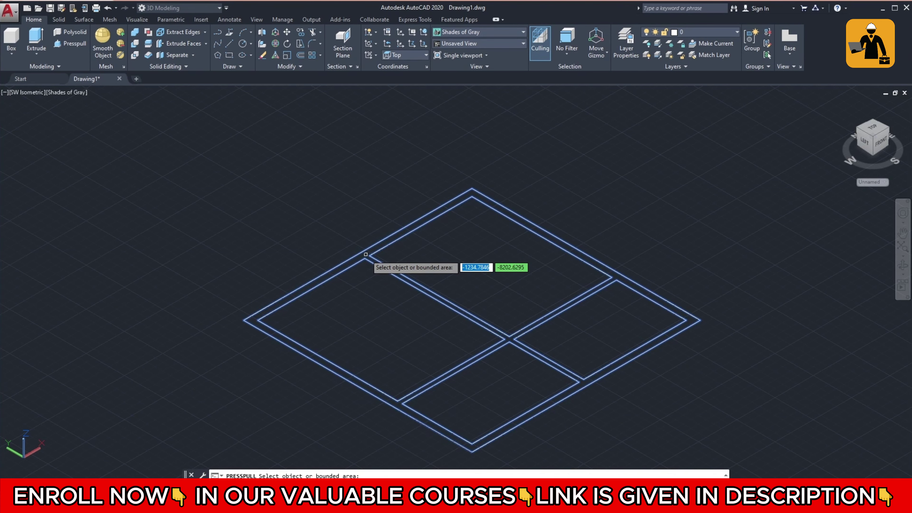
{"action": "left_click", "coordinate": [365, 254]}
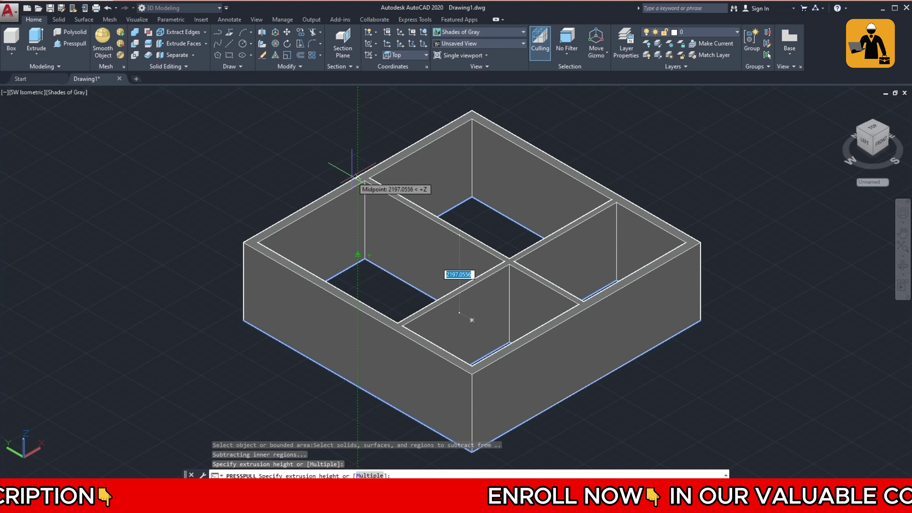
{"action": "left_click", "coordinate": [353, 176]}
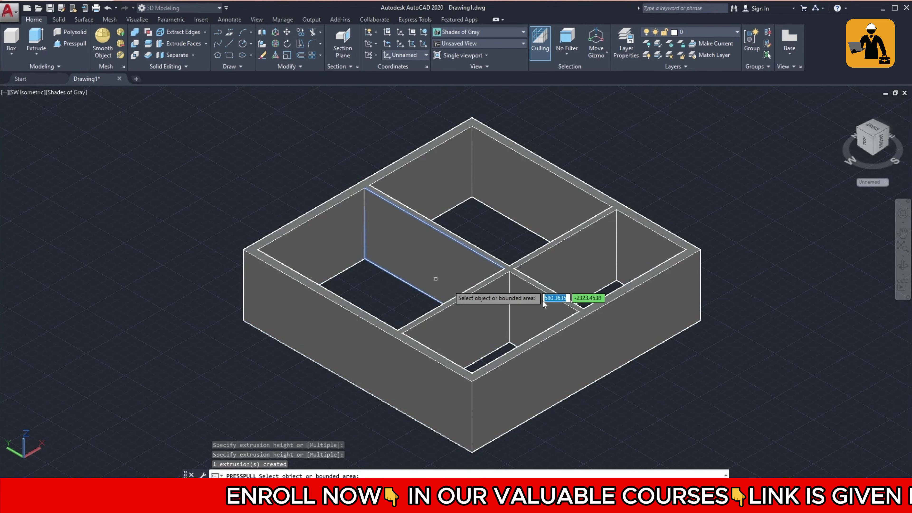
{"action": "scroll", "coordinate": [690, 339], "scroll_direction": "down", "scroll_amount": 2}
{"action": "scroll", "coordinate": [690, 339], "scroll_direction": "up", "scroll_amount": 4}
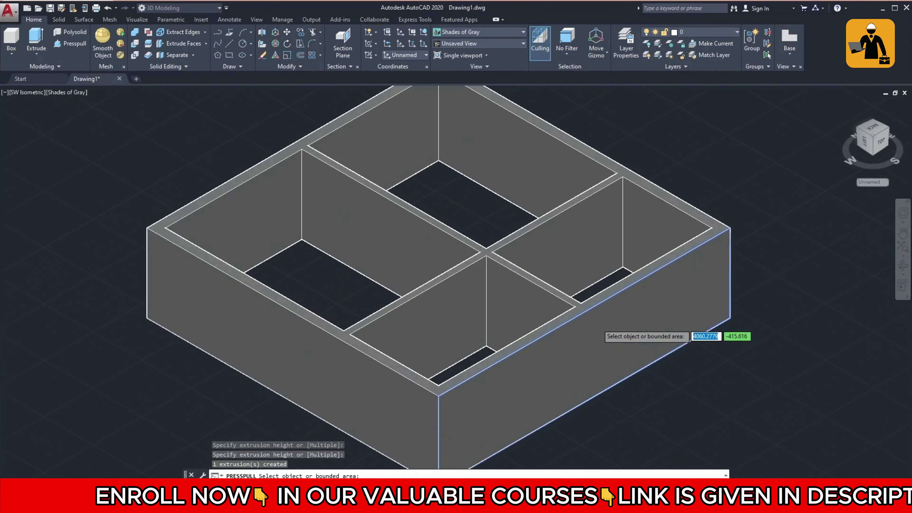
{"action": "key", "text": "Return"}
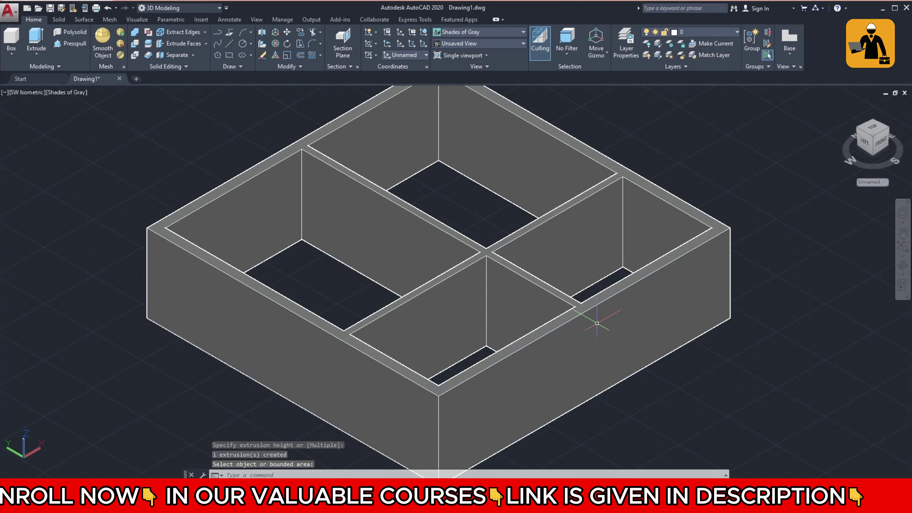
{"action": "scroll", "coordinate": [757, 350], "scroll_direction": "down", "scroll_amount": 4}
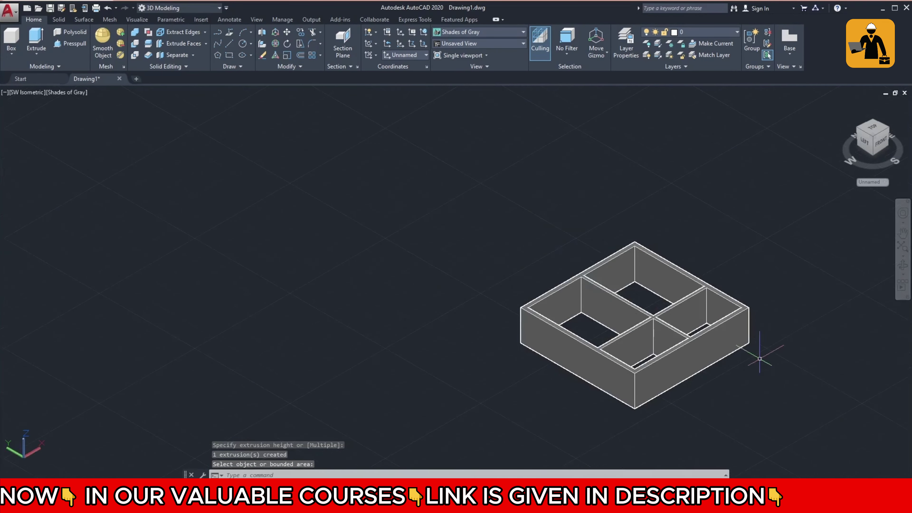
{"action": "scroll", "coordinate": [758, 350], "scroll_direction": "up", "scroll_amount": 2}
{"action": "scroll", "coordinate": [760, 358], "scroll_direction": "up", "scroll_amount": 2}
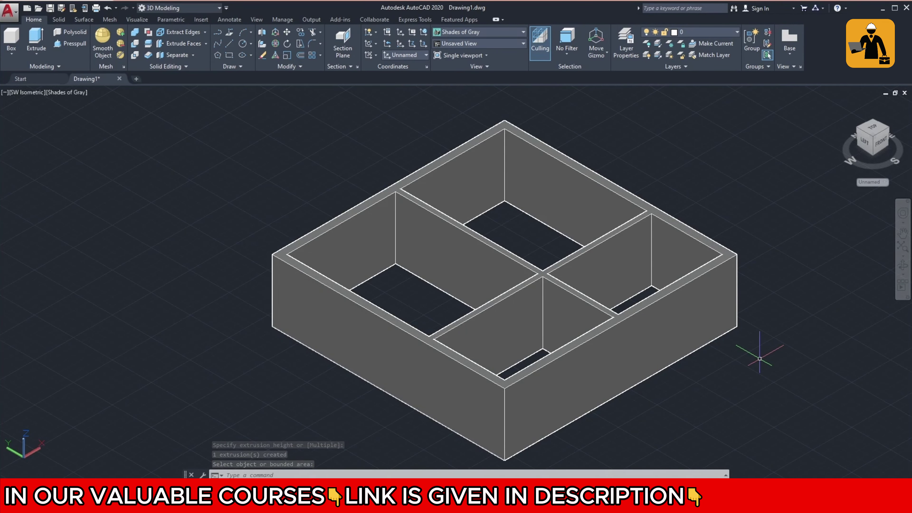